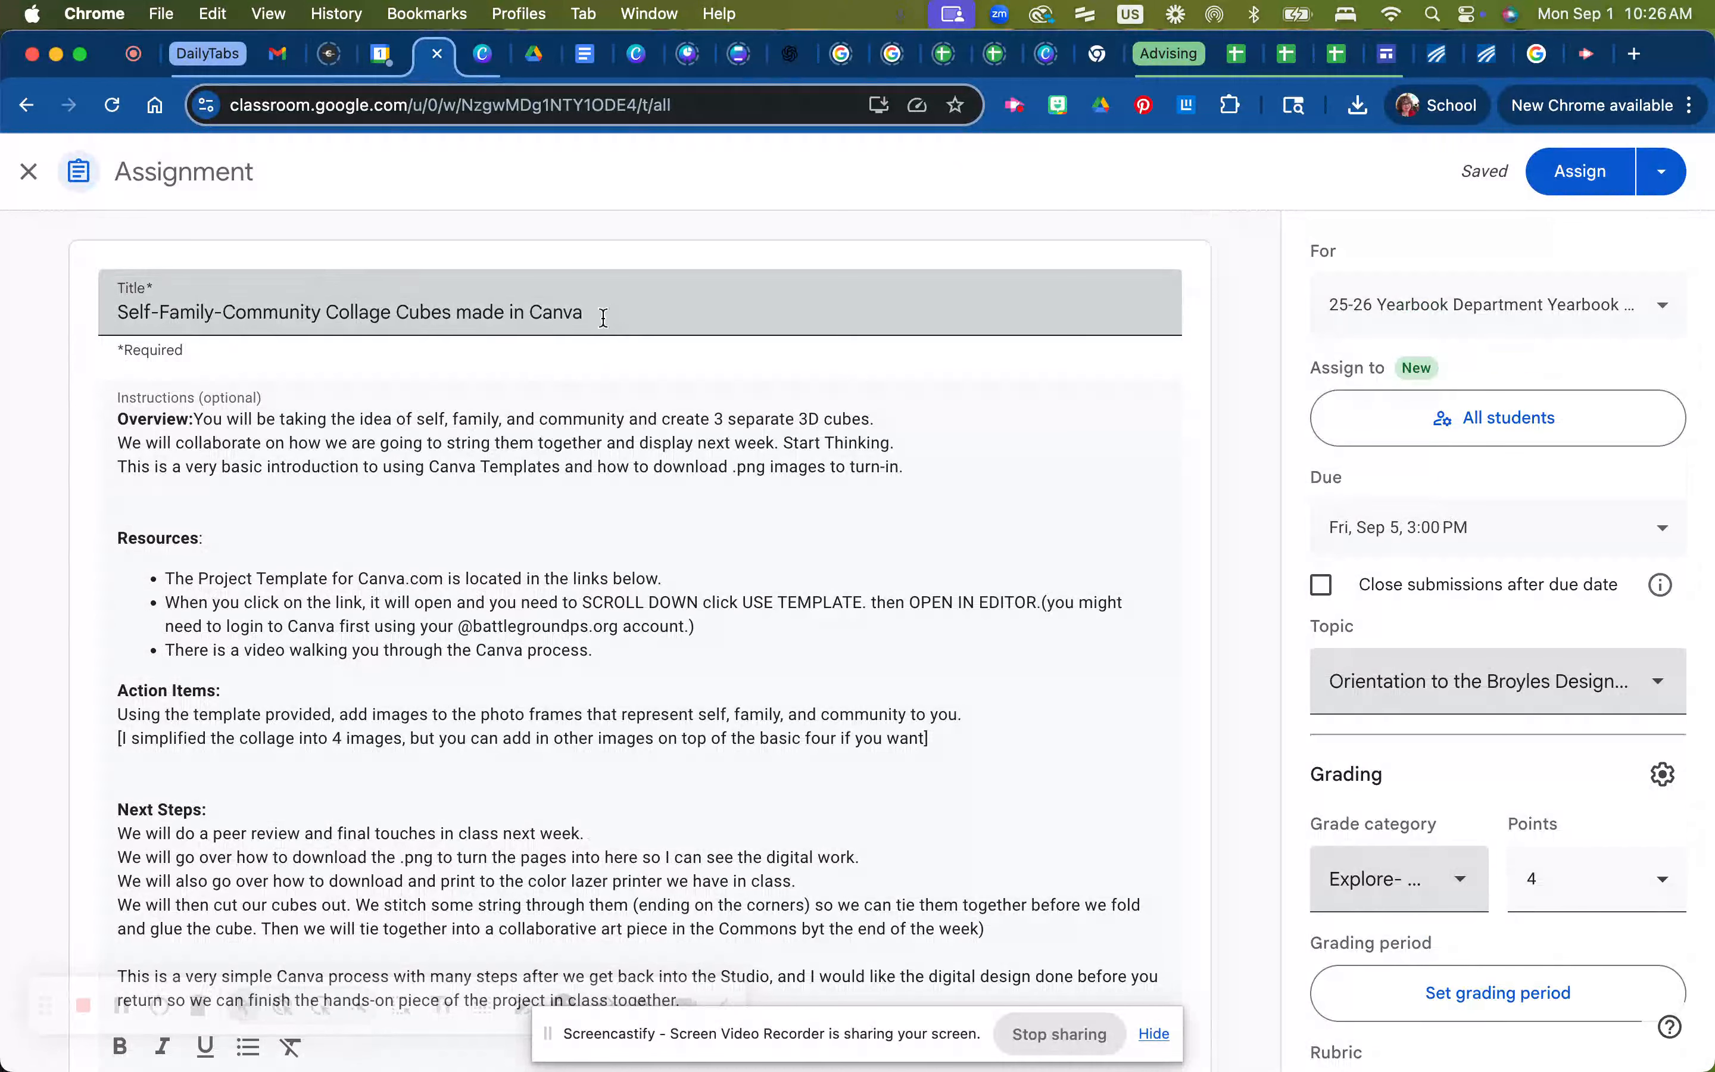
Scroll through the assignment's instructions and attached files to review them
scroll(635, 507, down, 1)
scroll(634, 507, down, 1)
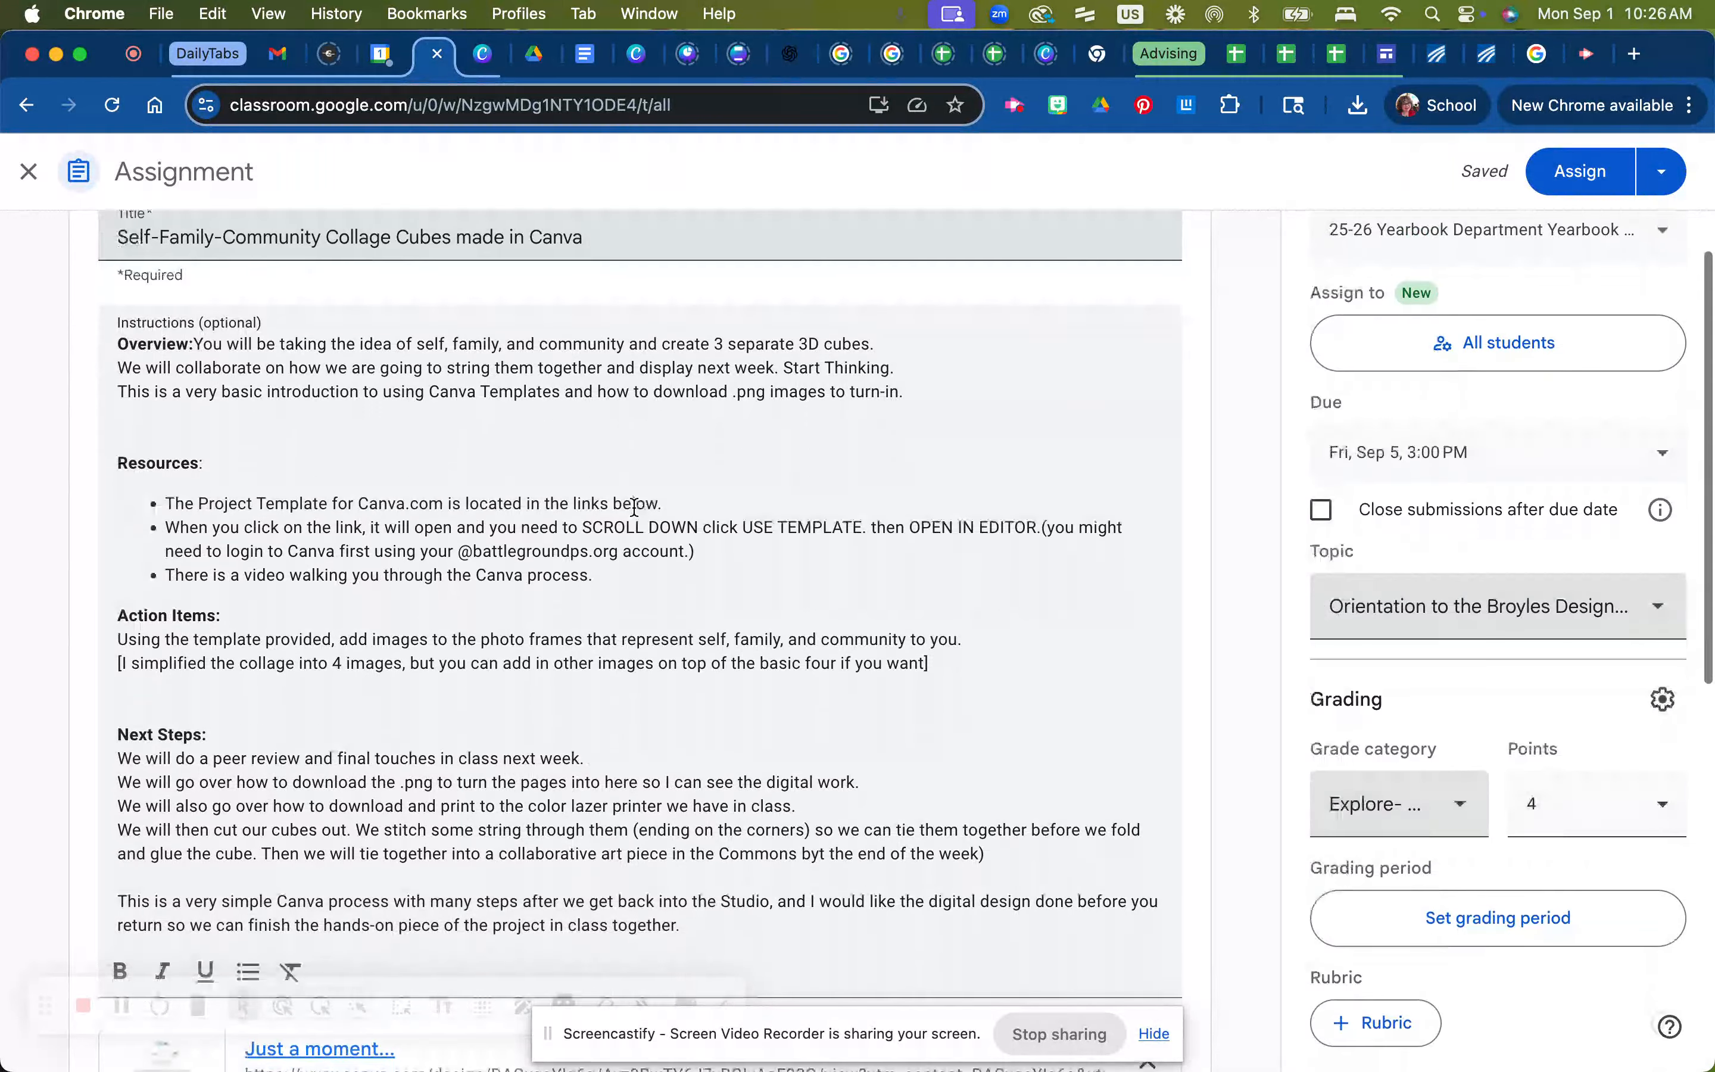
scroll(634, 507, up, 1)
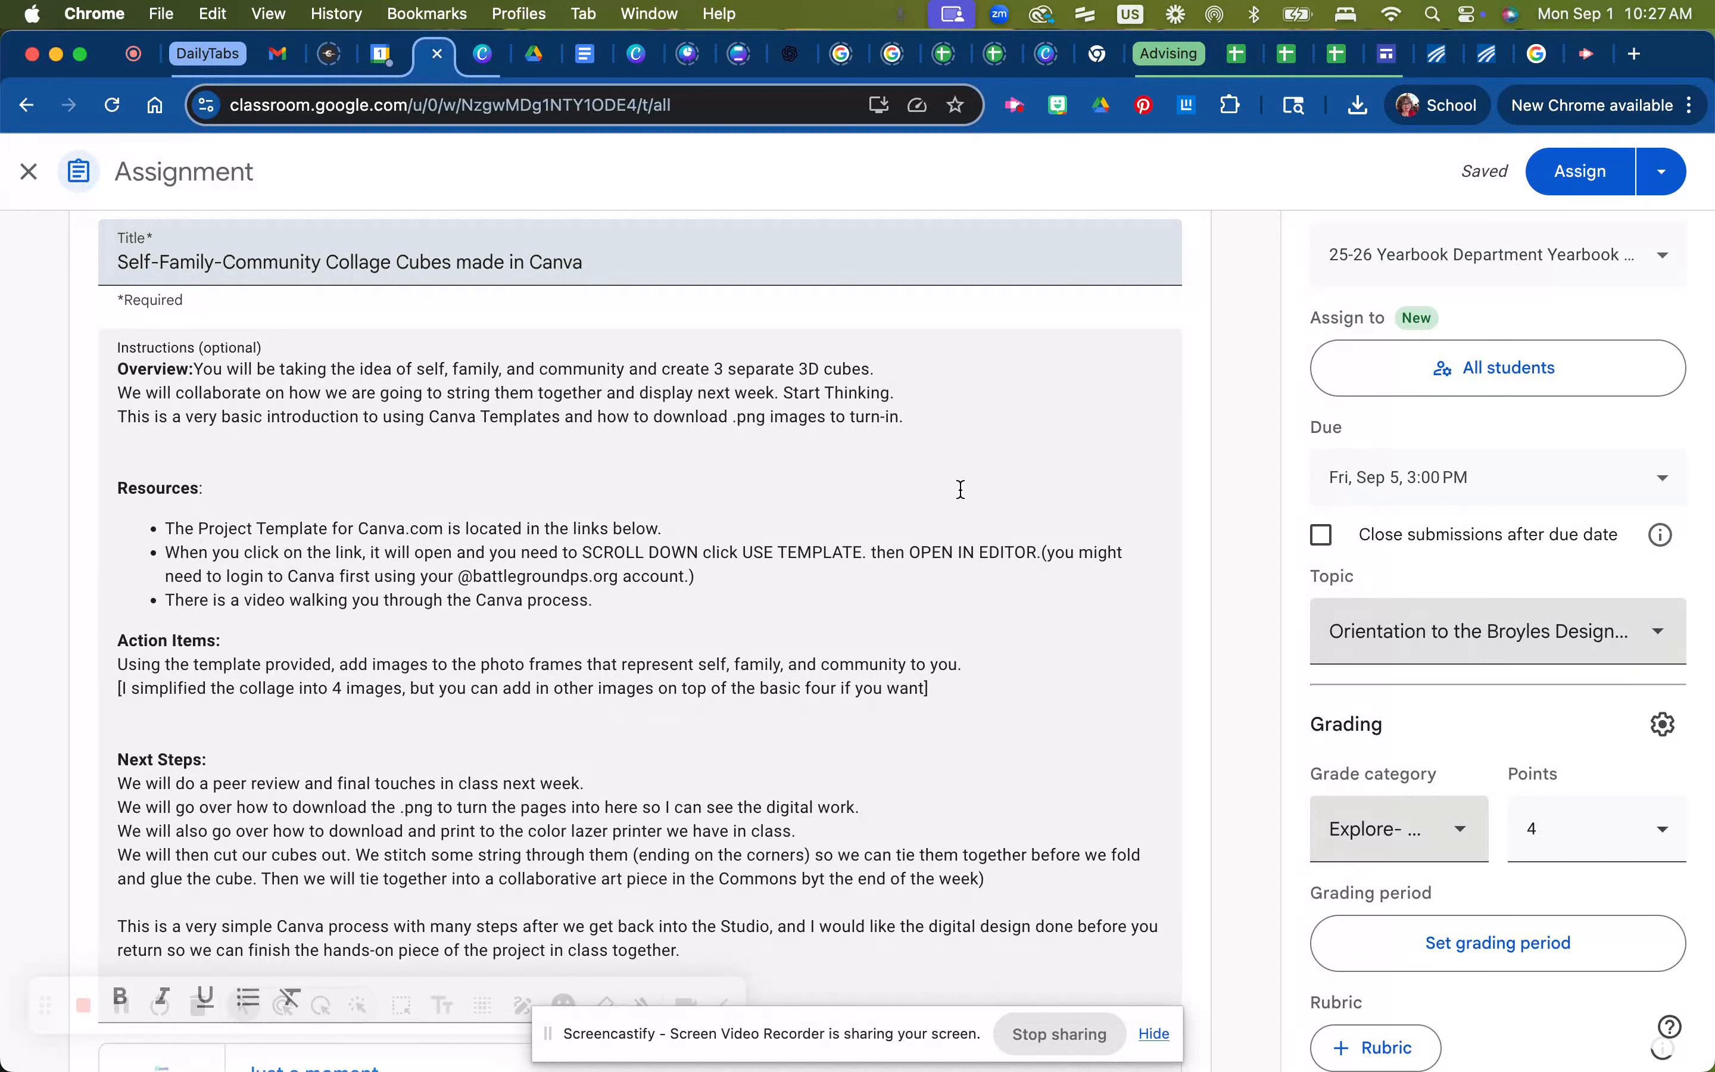
scroll(960, 489, down, 3)
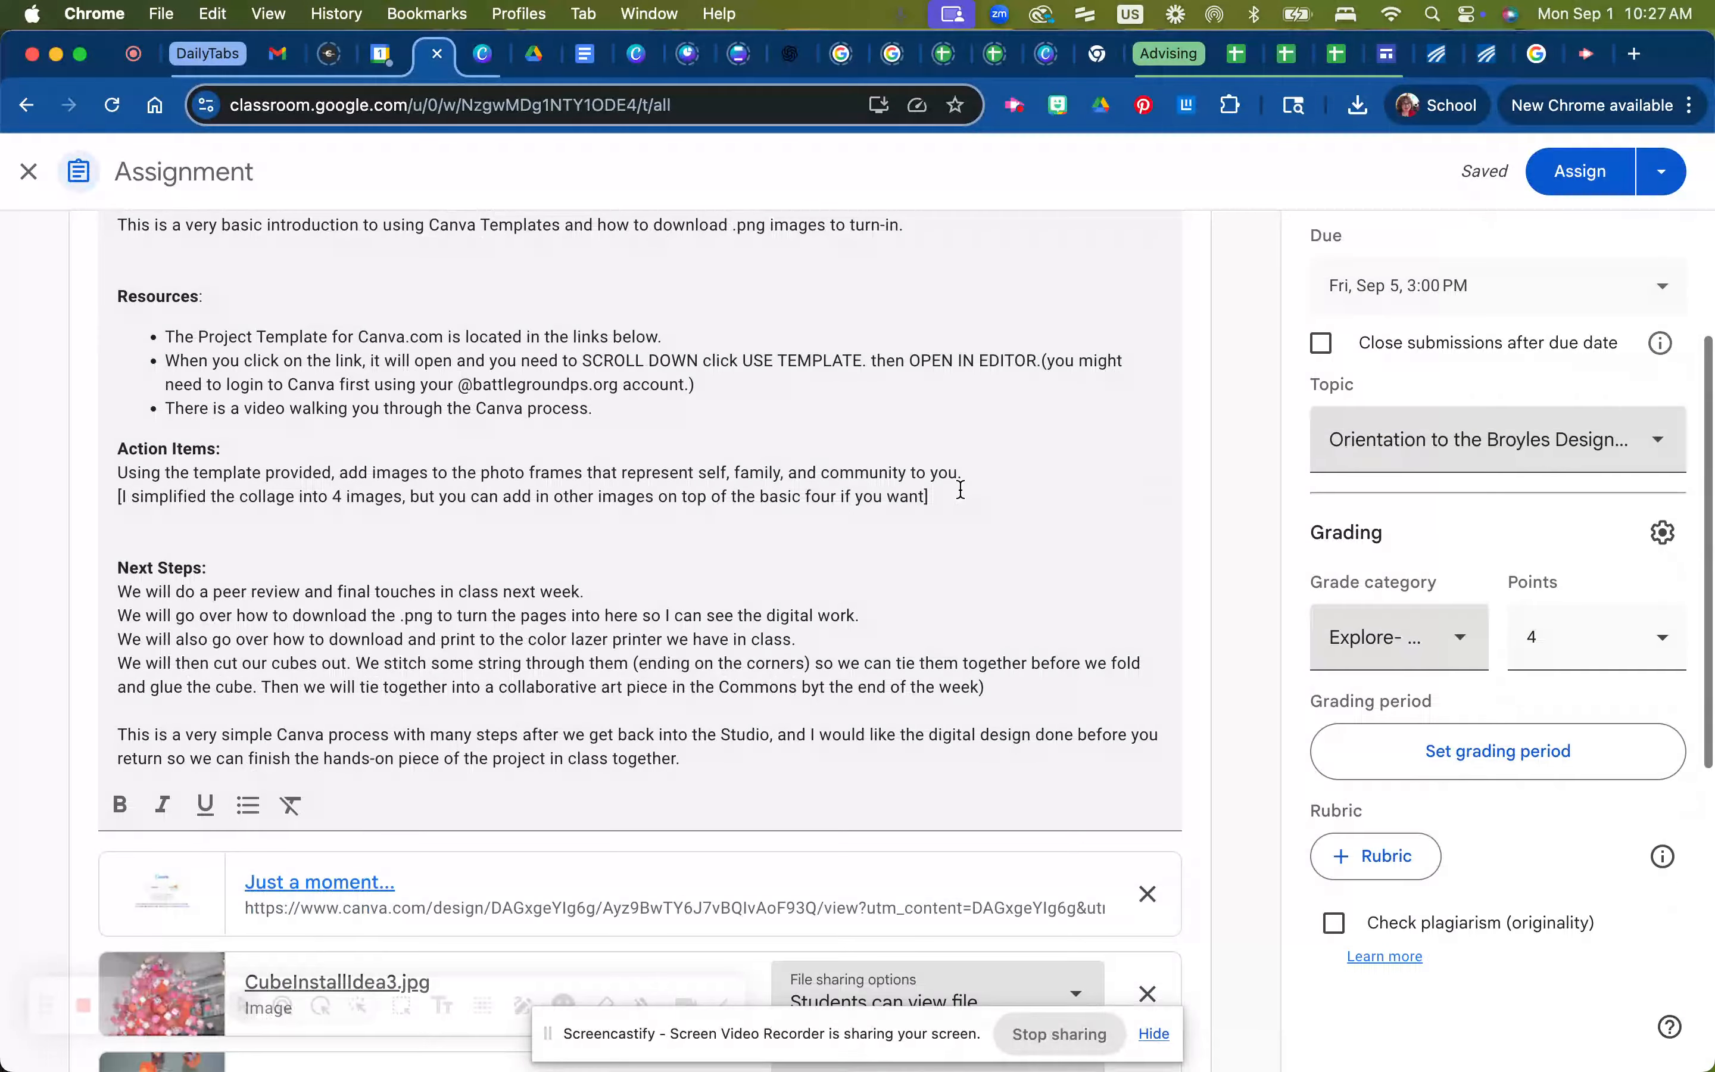
scroll(960, 489, down, 1)
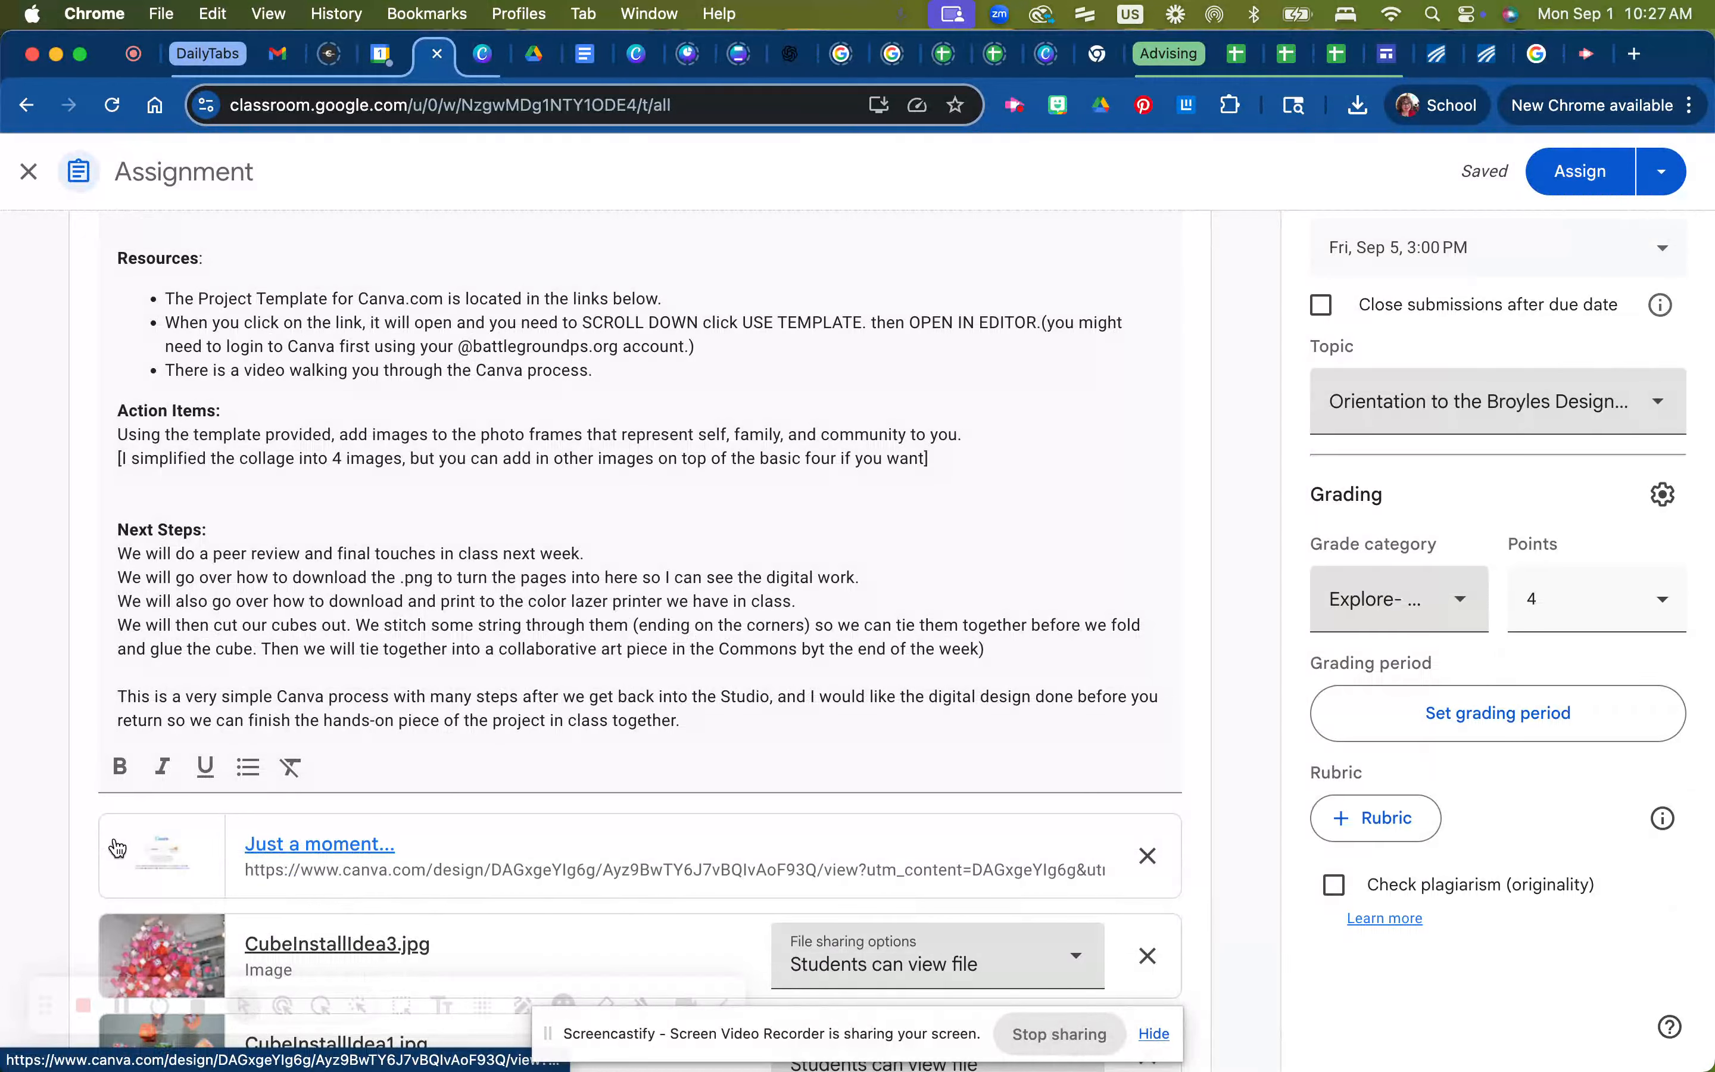
scroll(118, 849, down, 2)
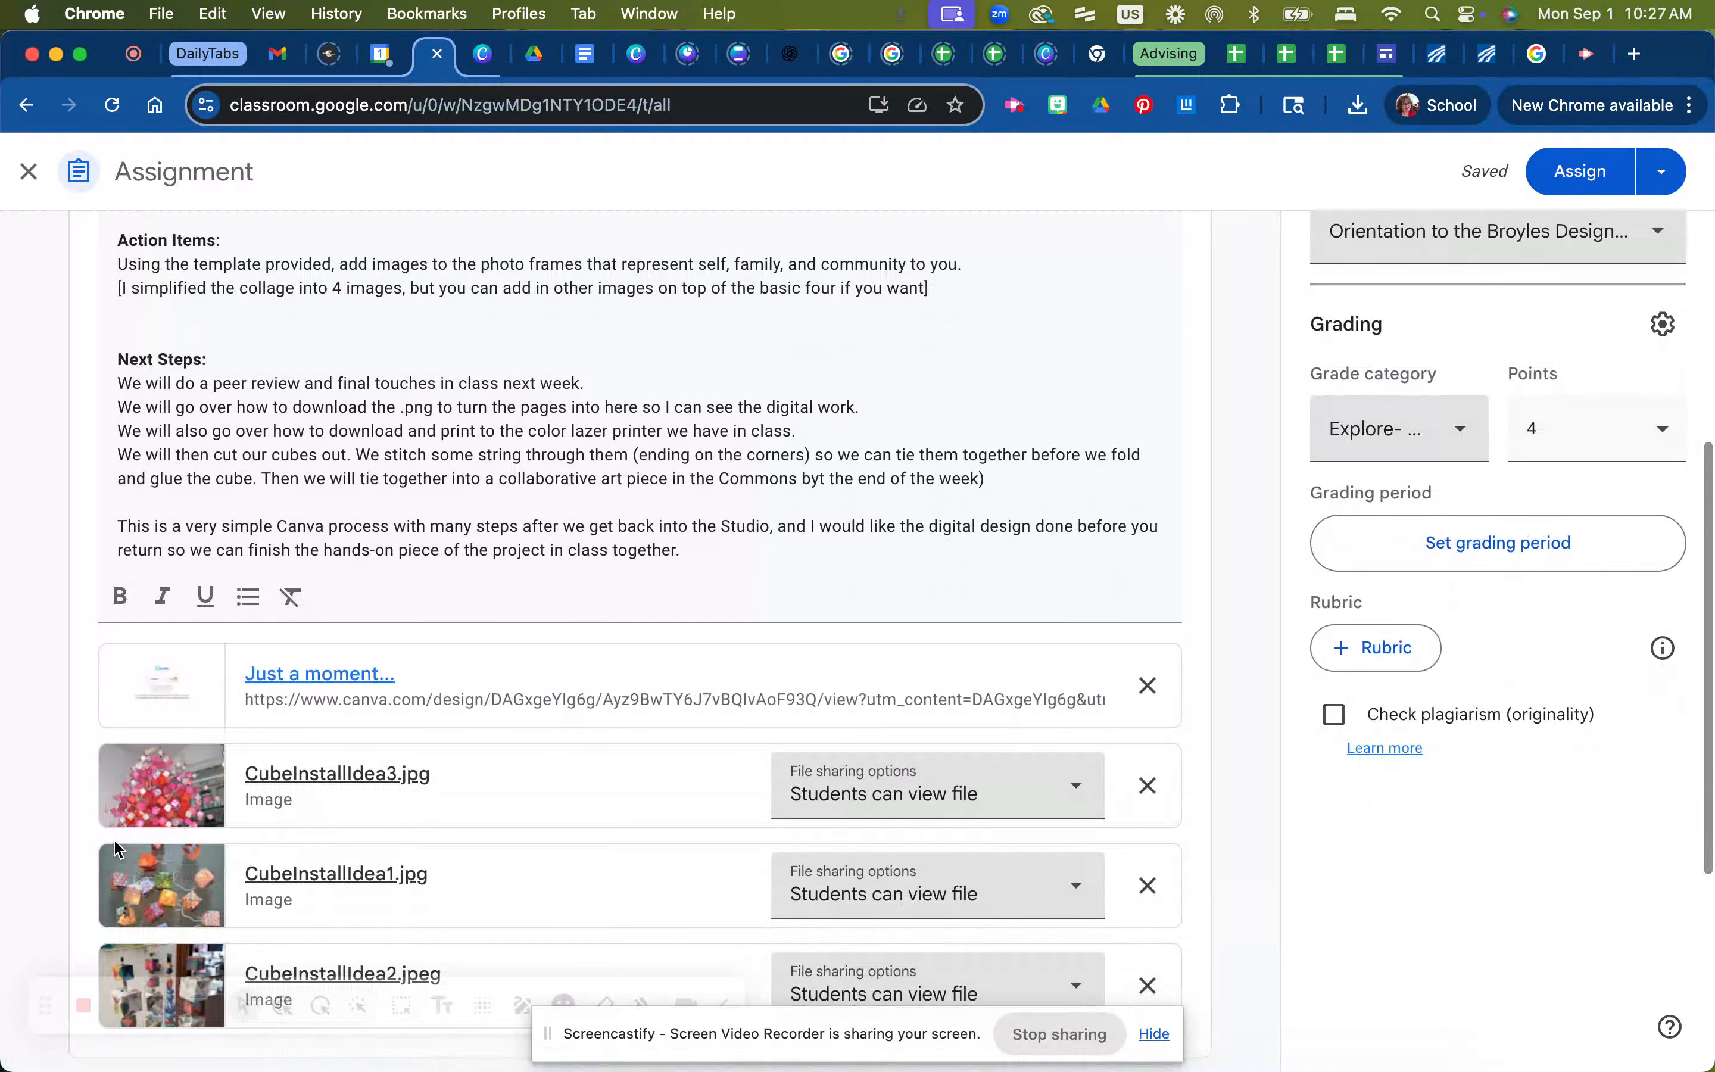
scroll(142, 794, down, 2)
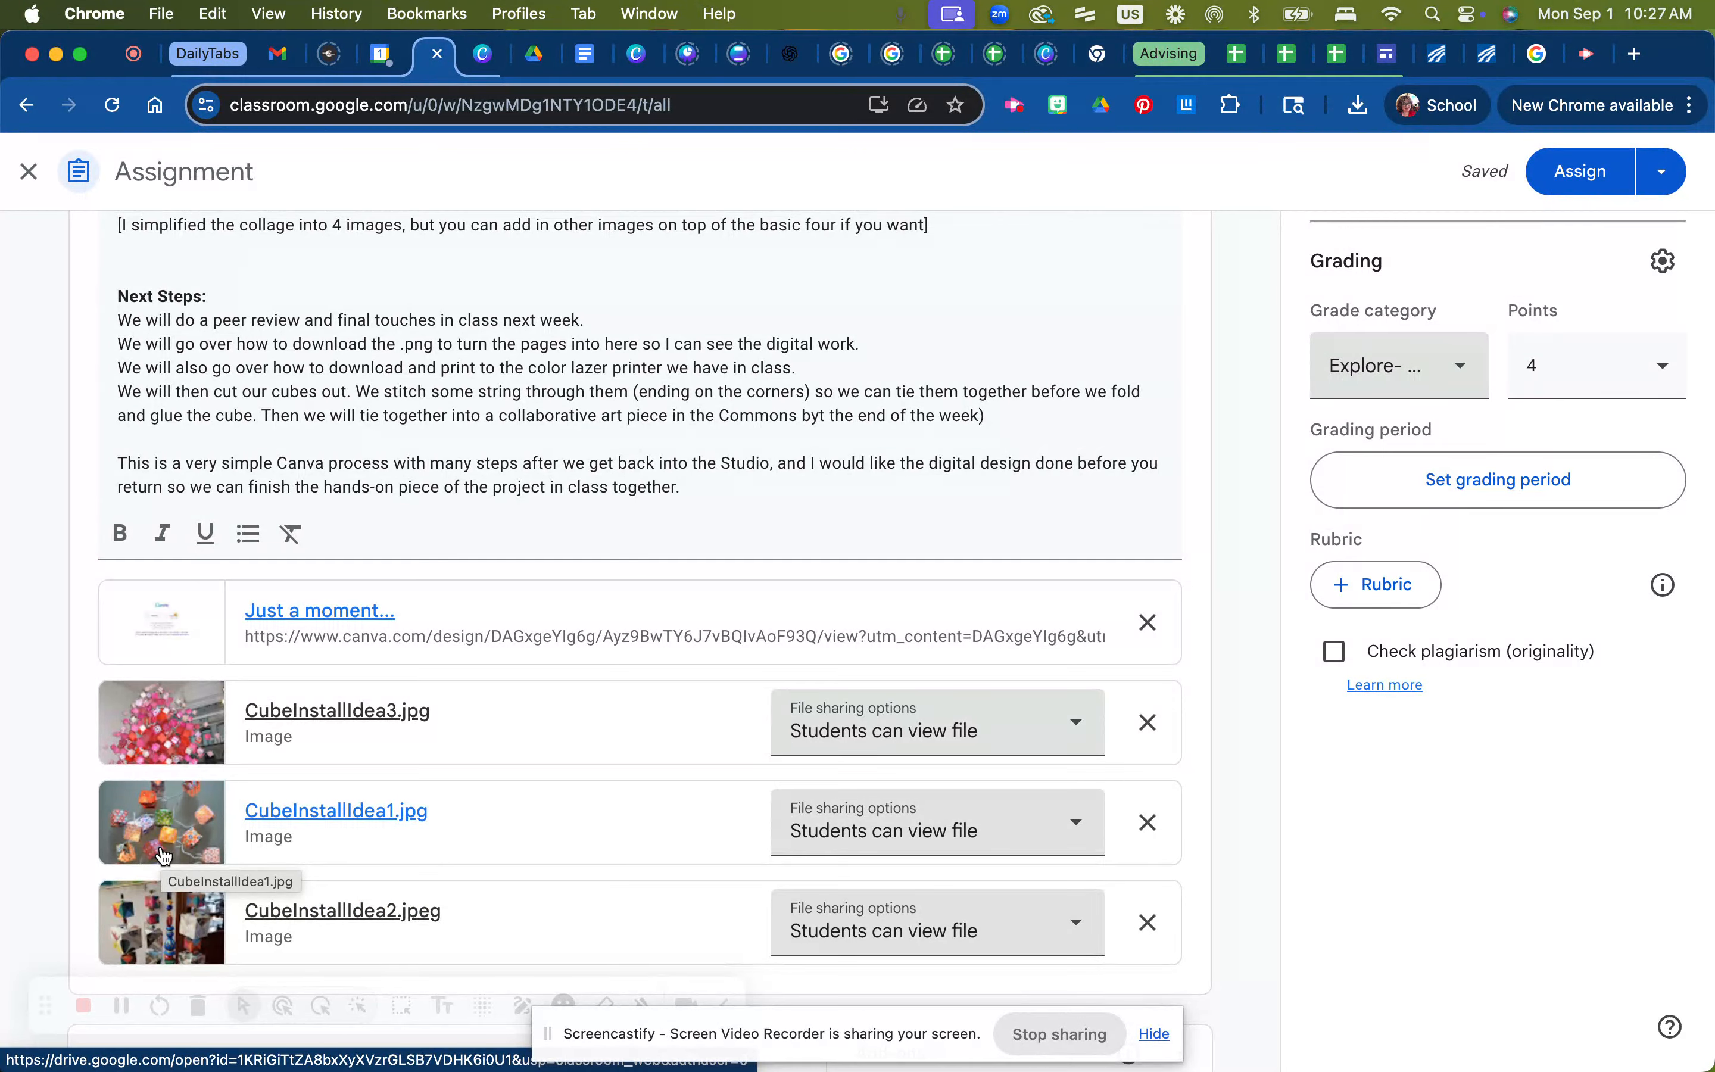
scroll(164, 856, up, 2)
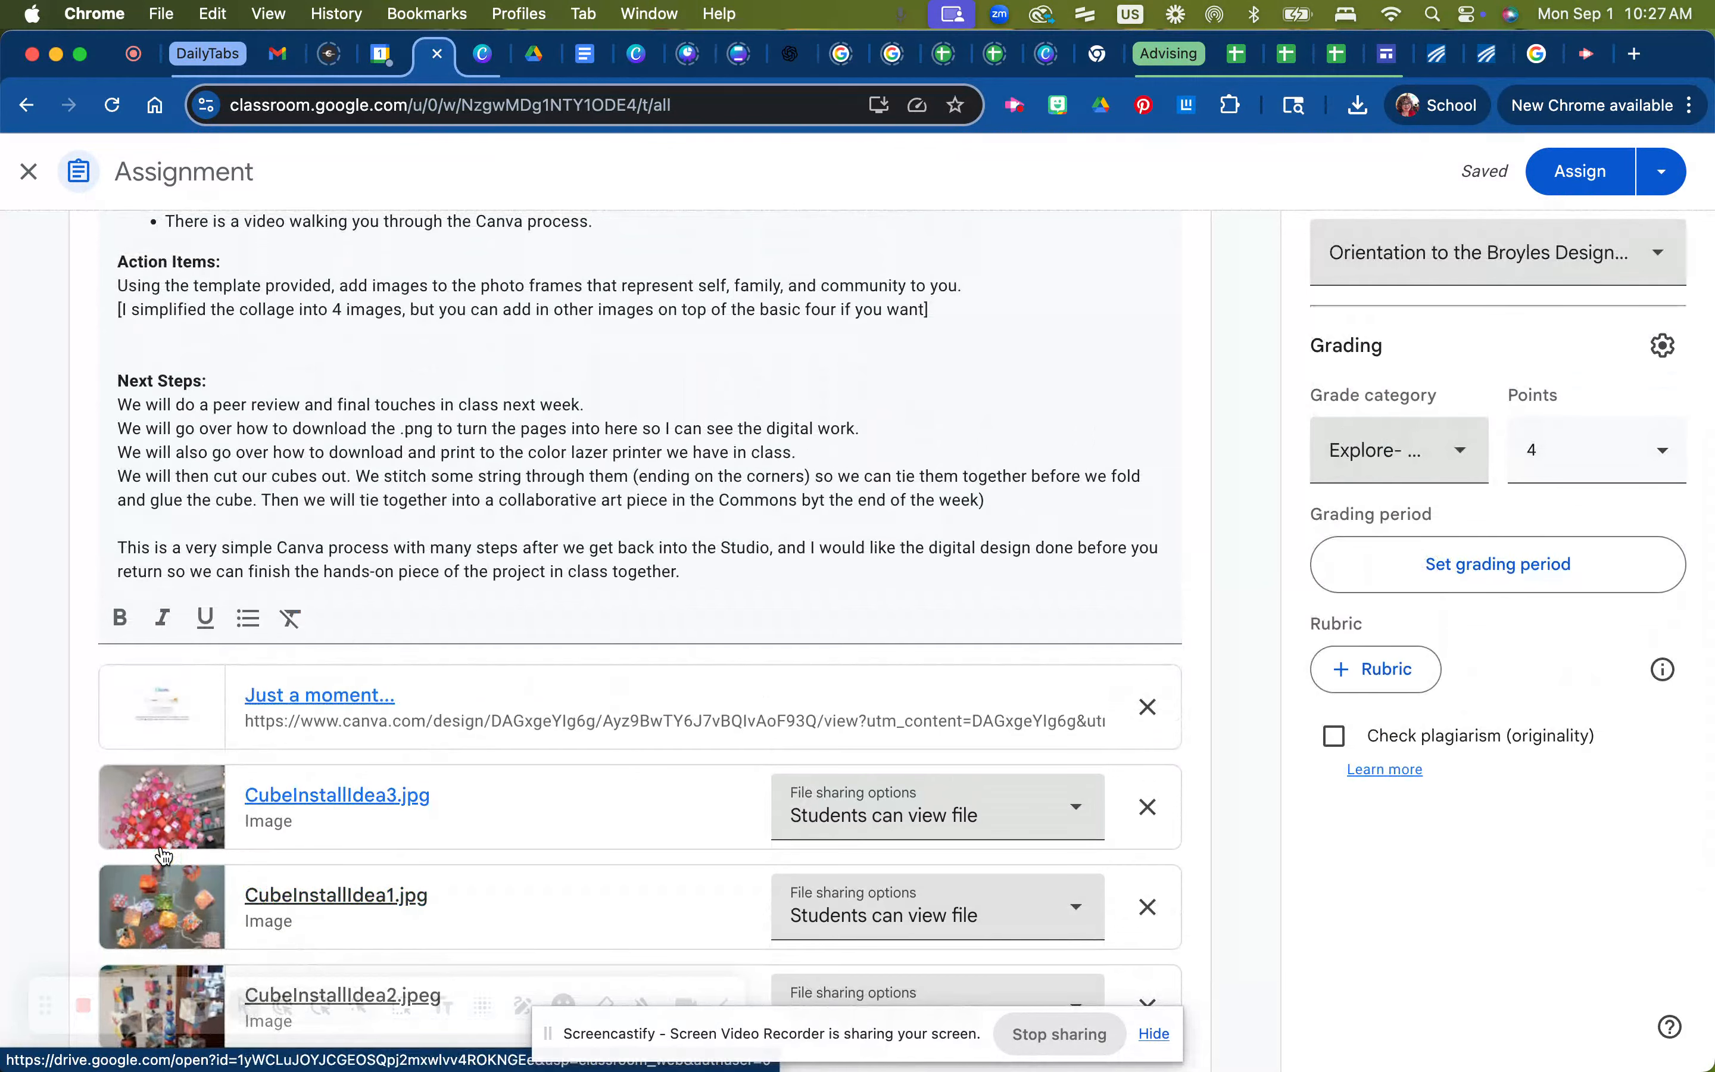
scroll(163, 857, up, 4)
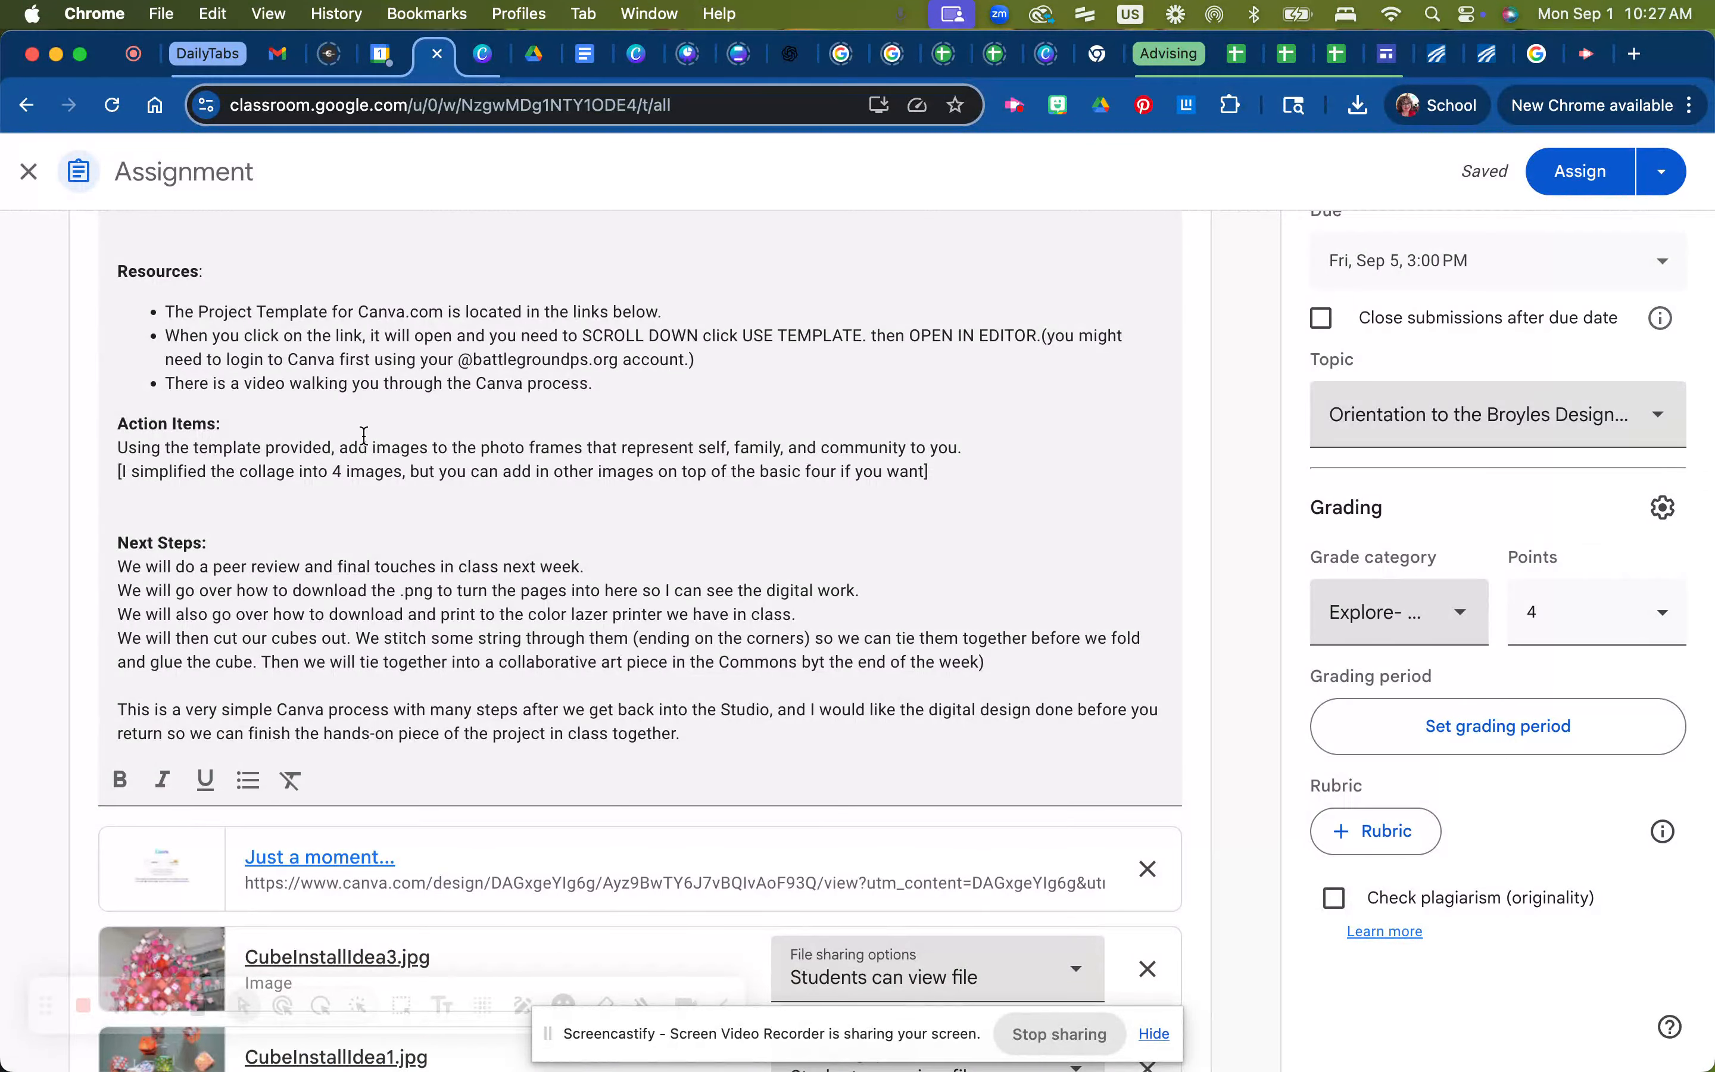
Highlight the Action Items and Next Steps lines of the instructions while reviewing them
drag(339, 447, 1006, 461)
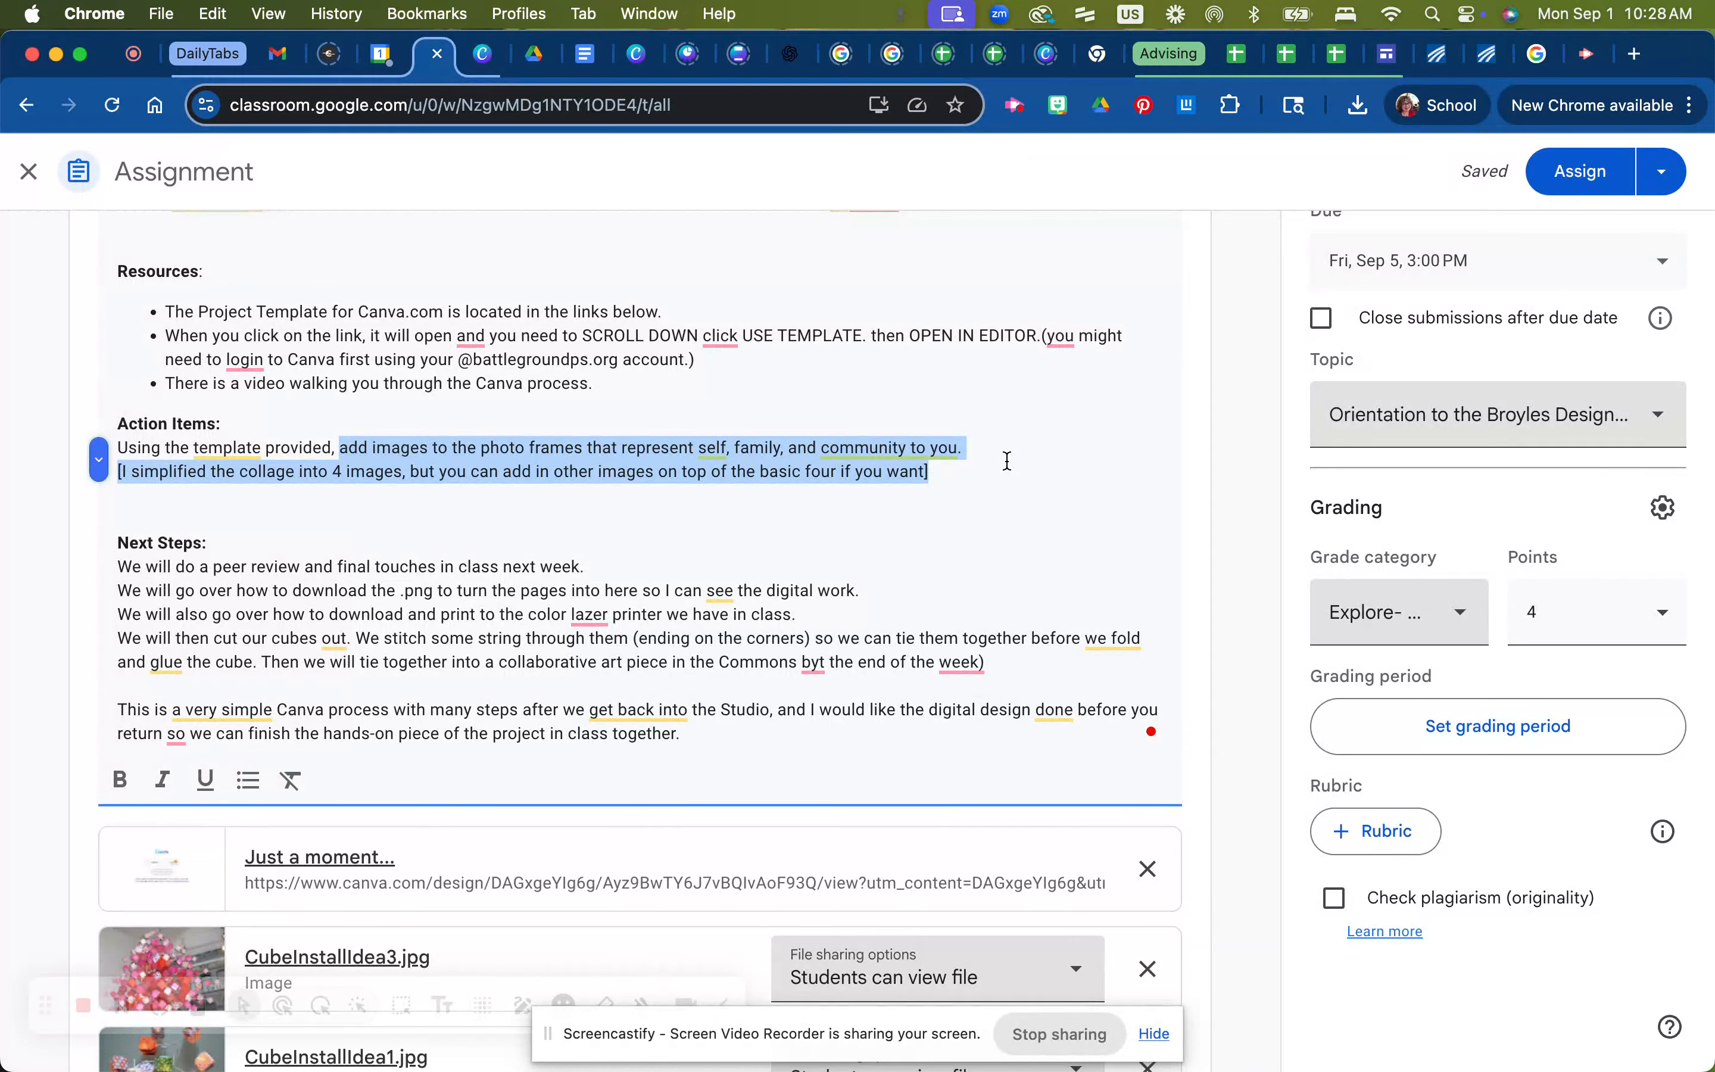
scroll(974, 503, down, 4)
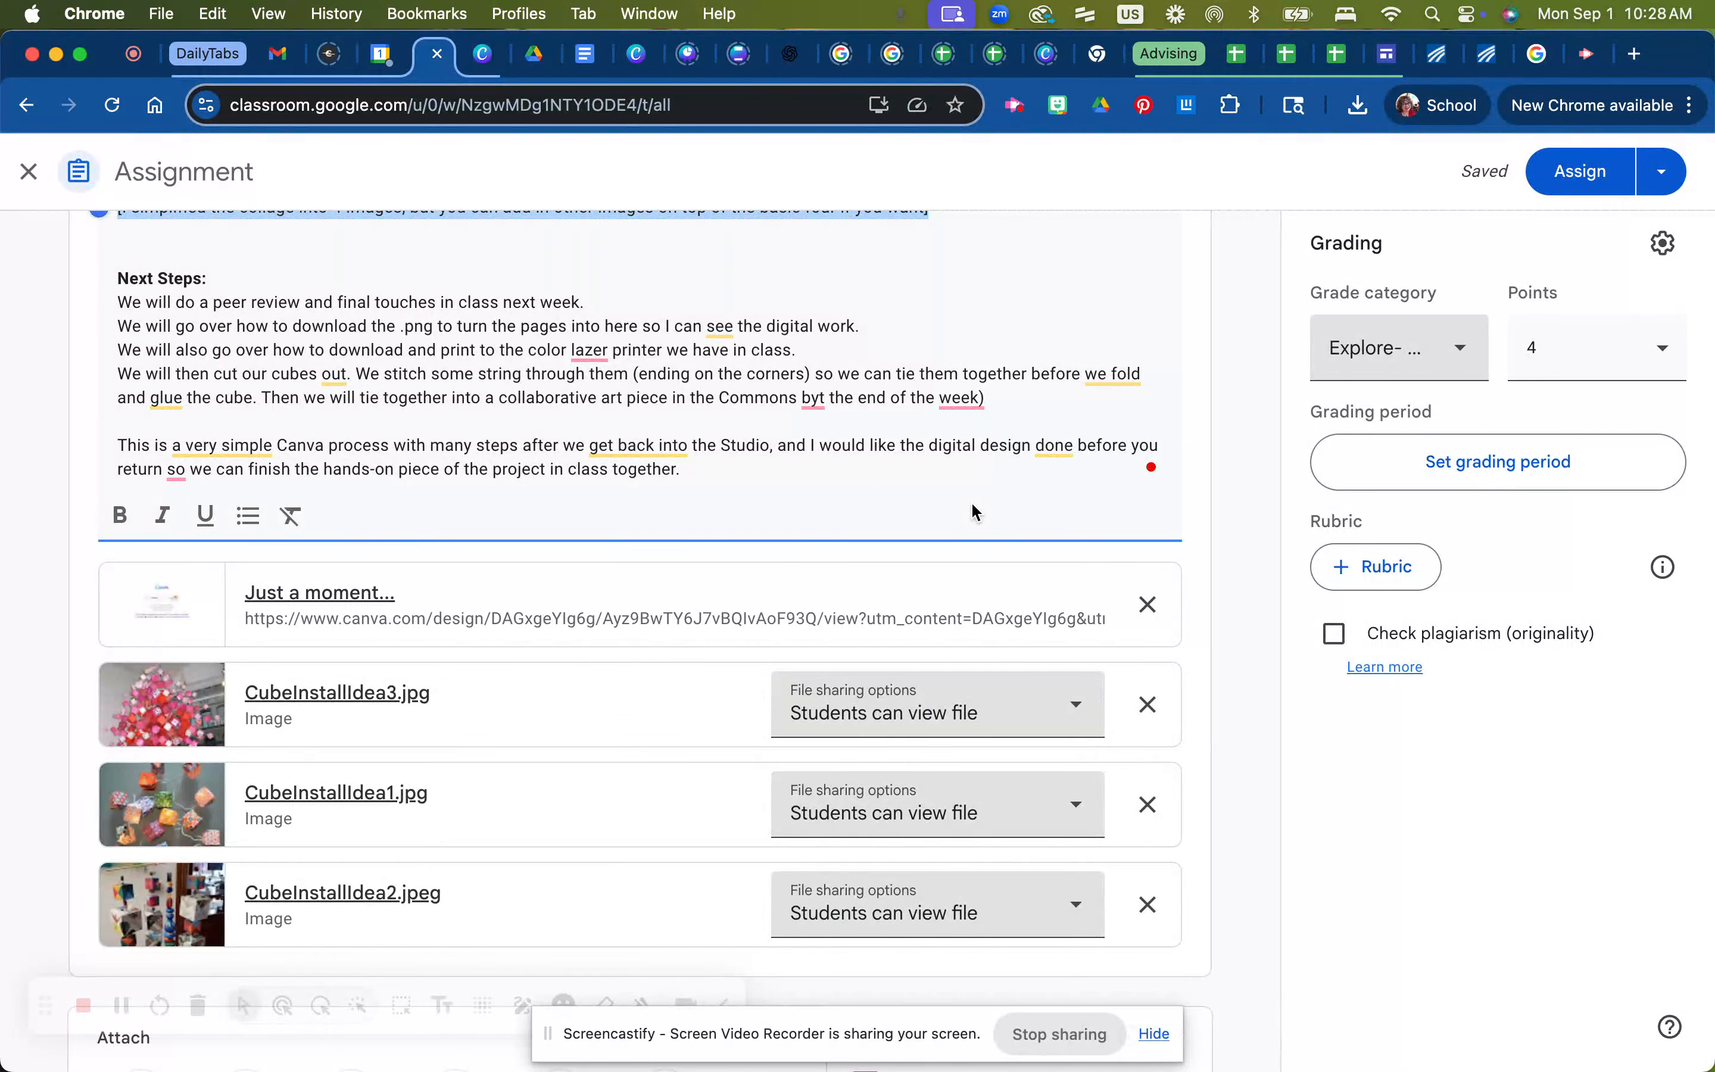
drag(585, 302, 93, 306)
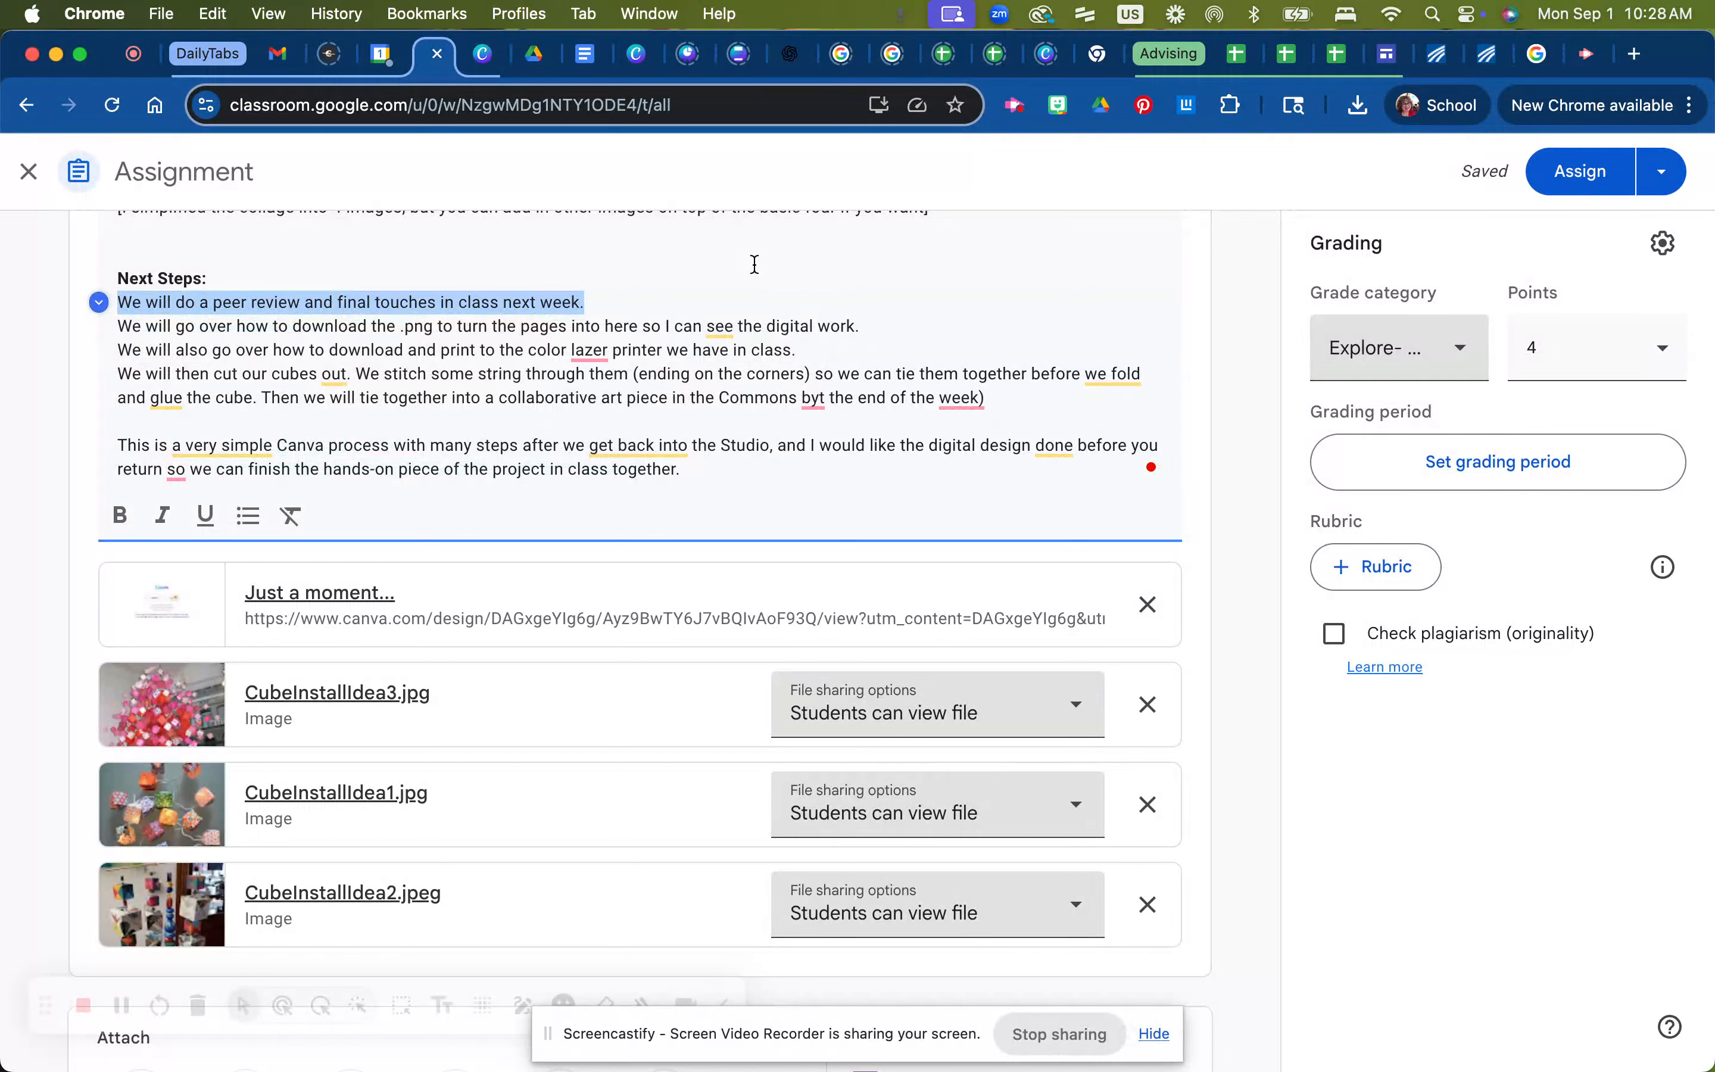
drag(883, 330, 197, 344)
click(115, 331)
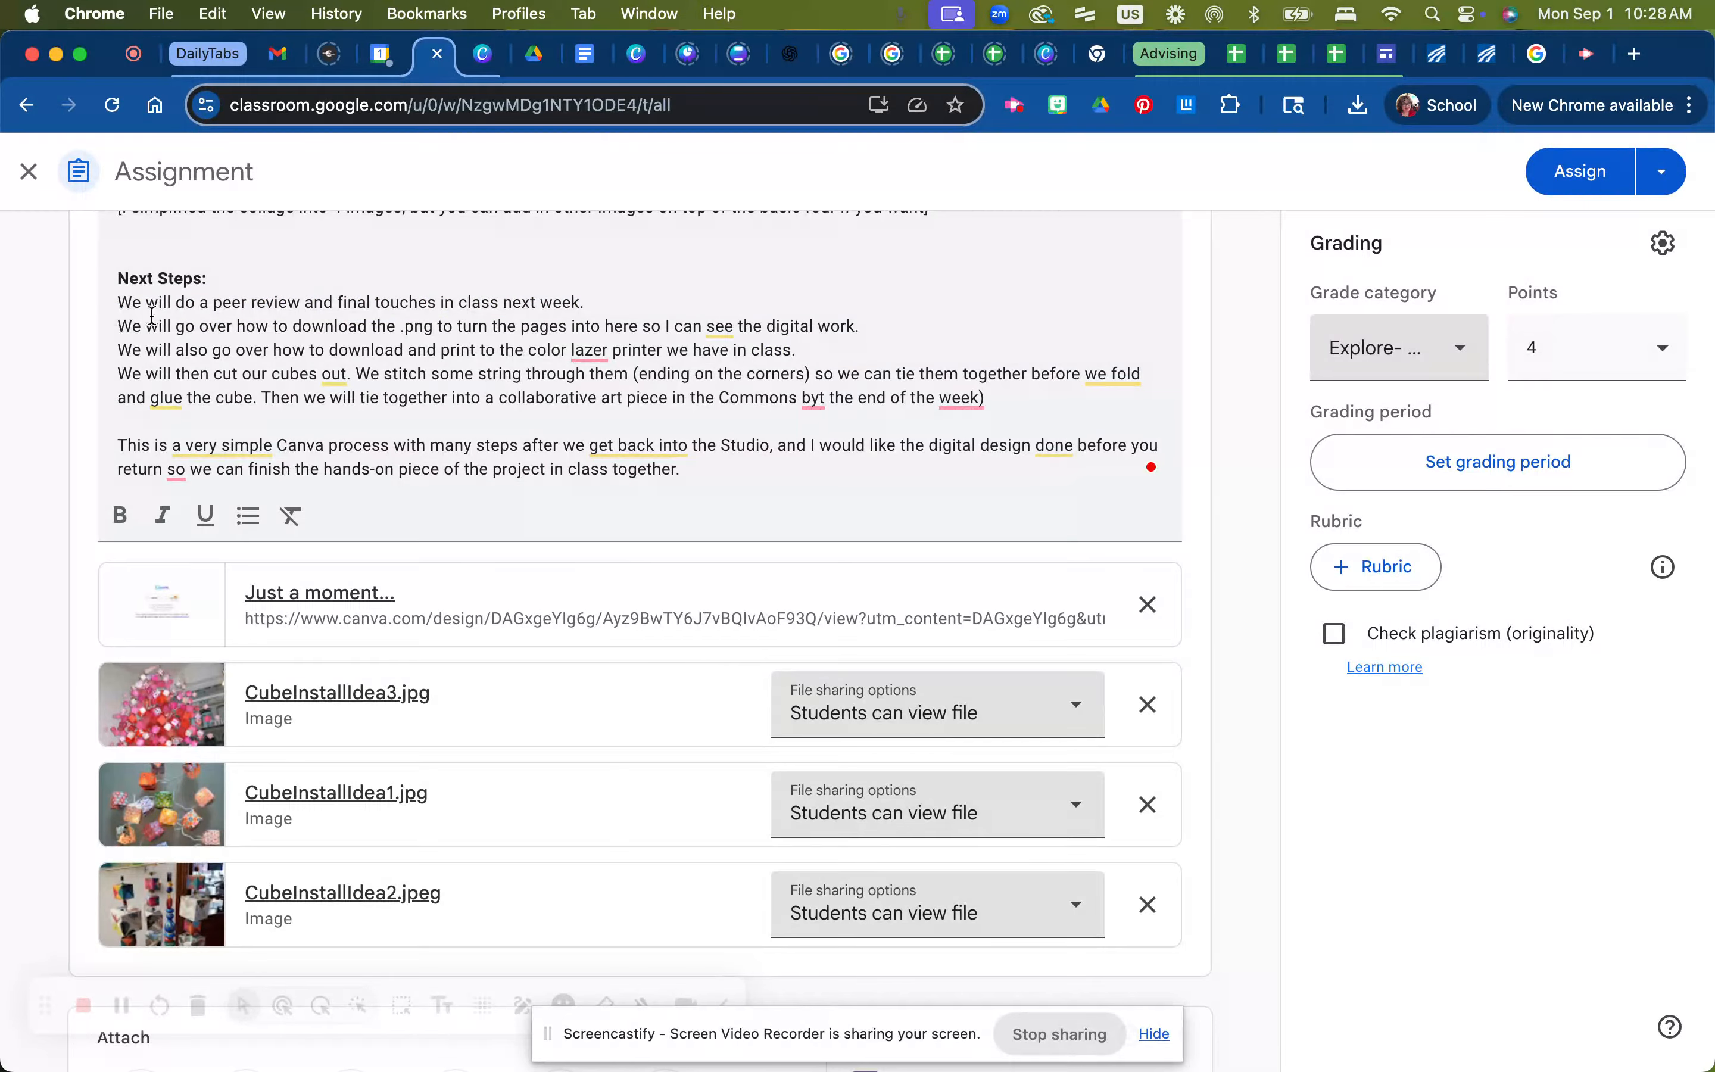
double_click(403, 324)
triple_click(403, 324)
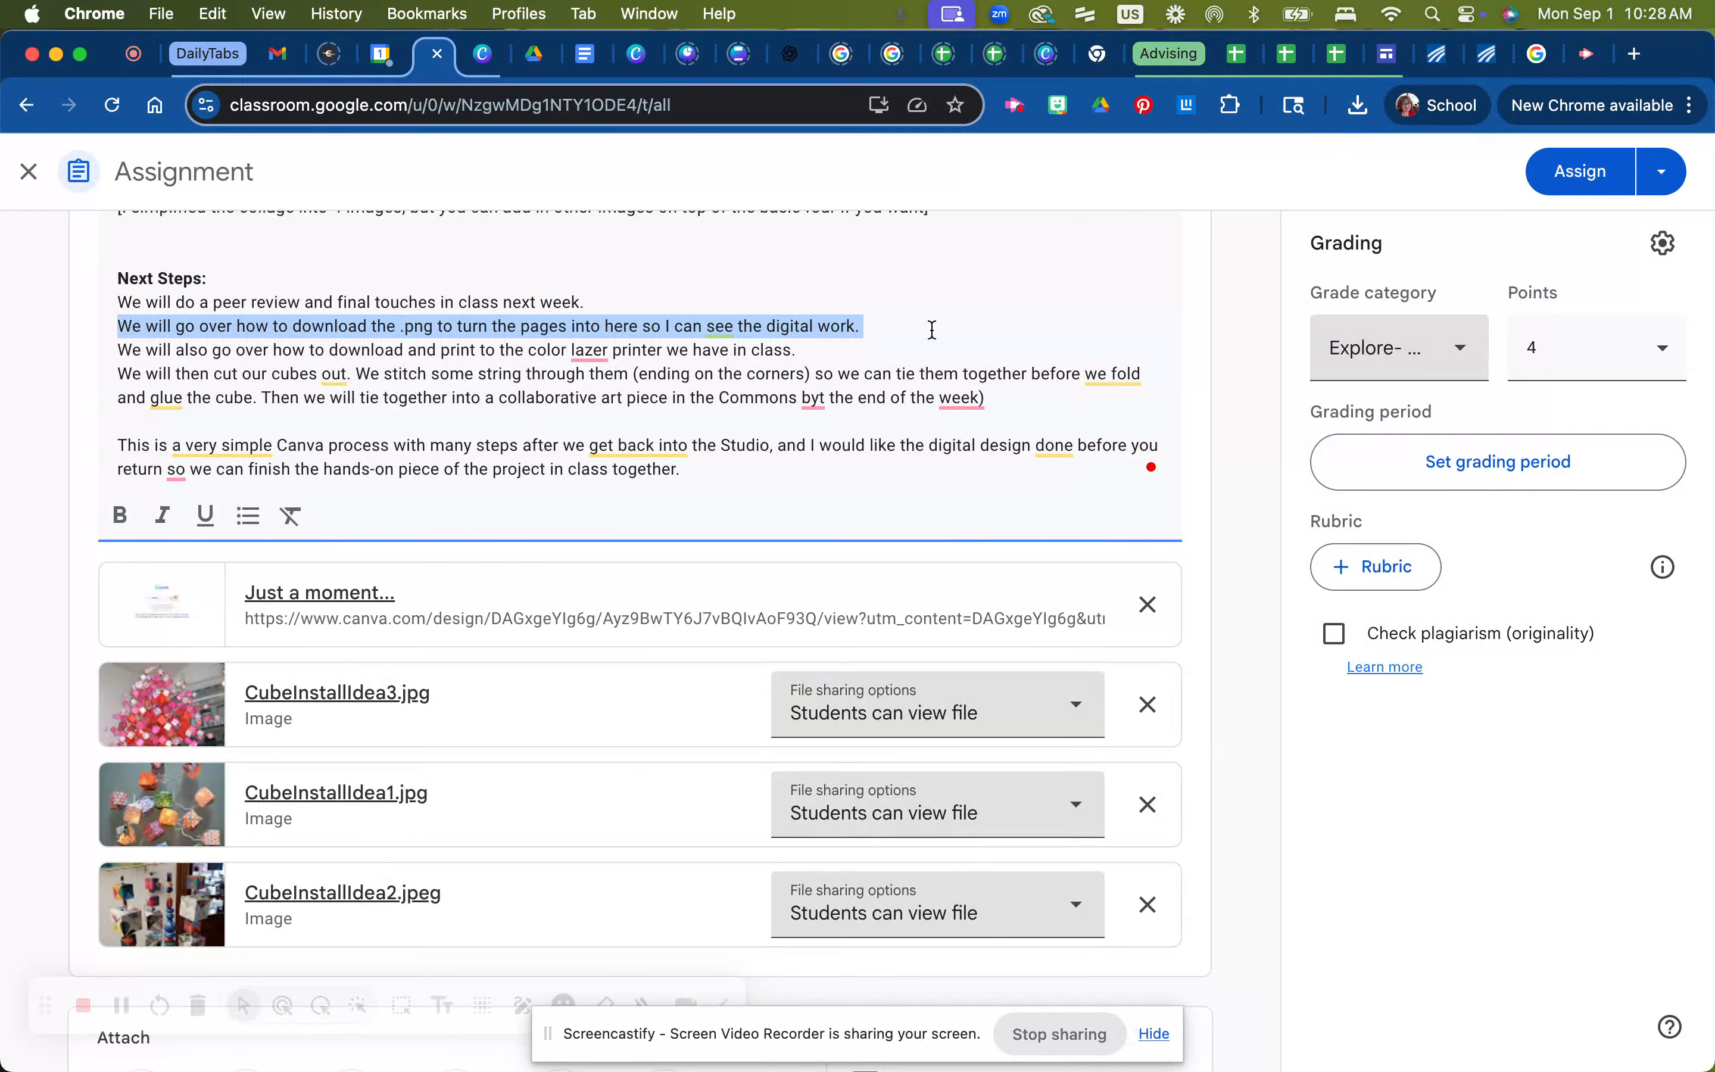
Correct the misspellings 'lazer' to 'laser' and 'byt' to 'by' in the Next Steps text
double_click(765, 353)
mouse_move(588, 351)
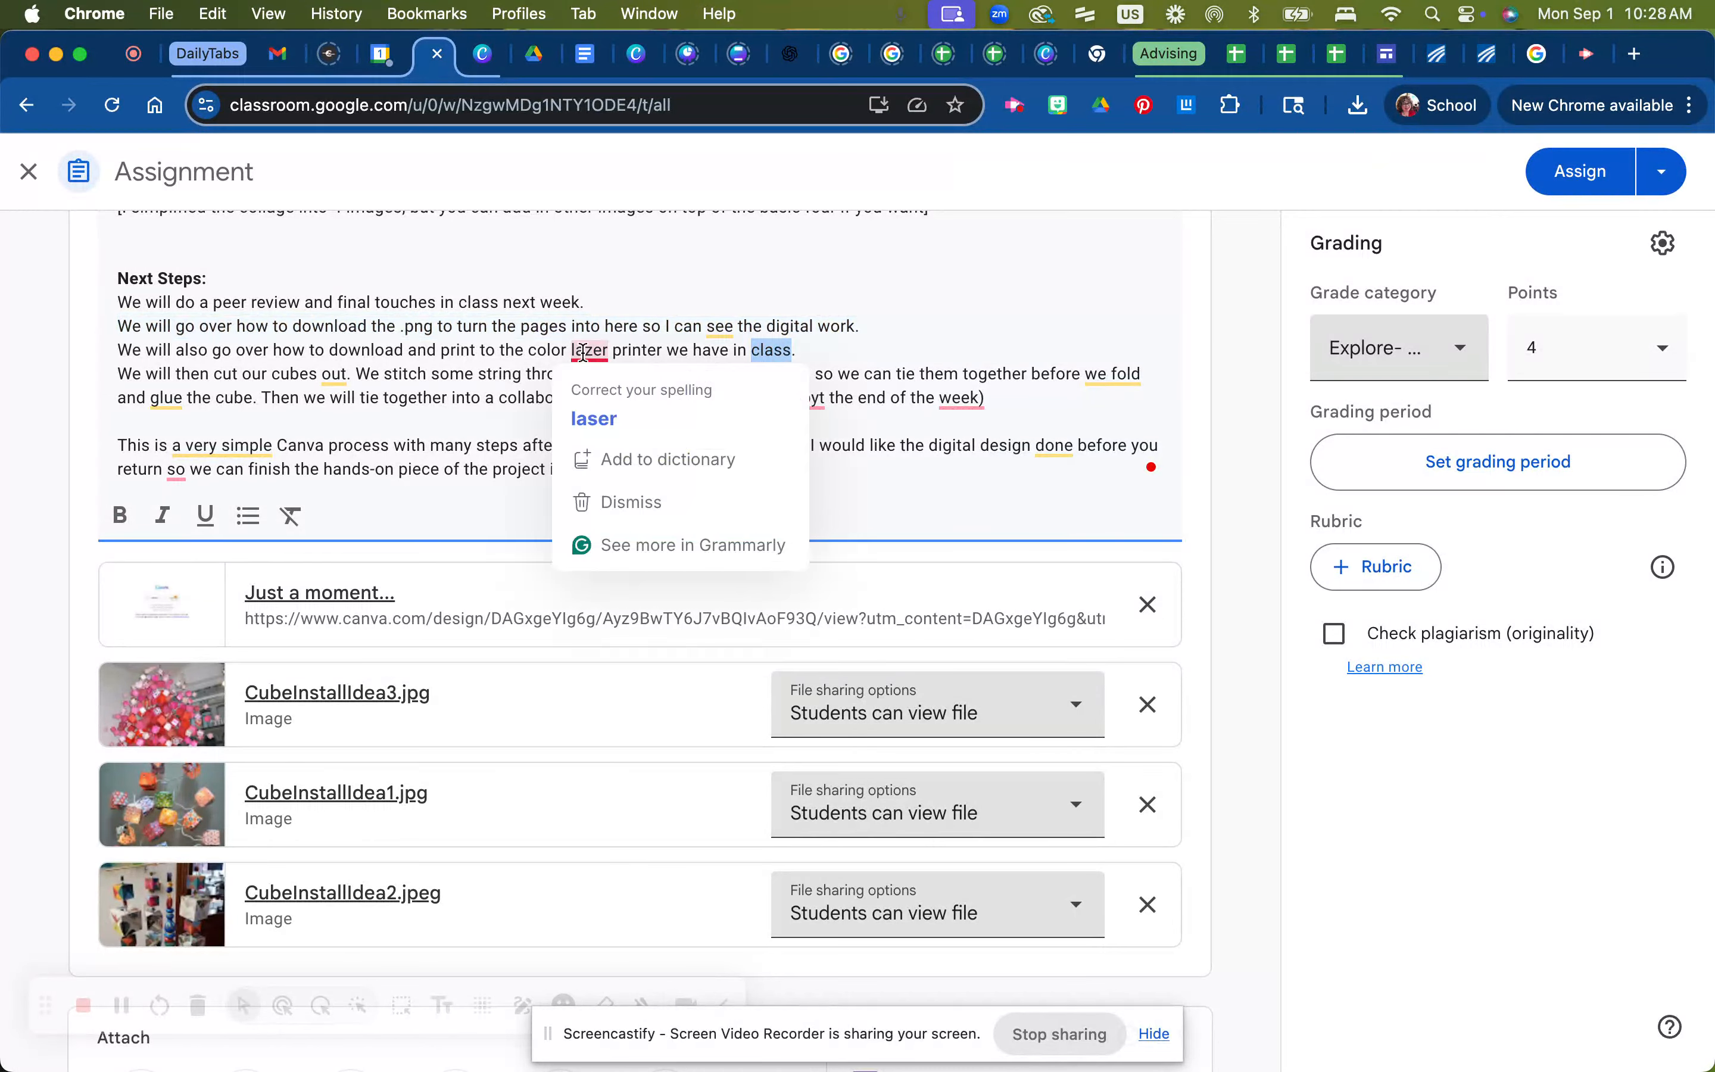
click(596, 419)
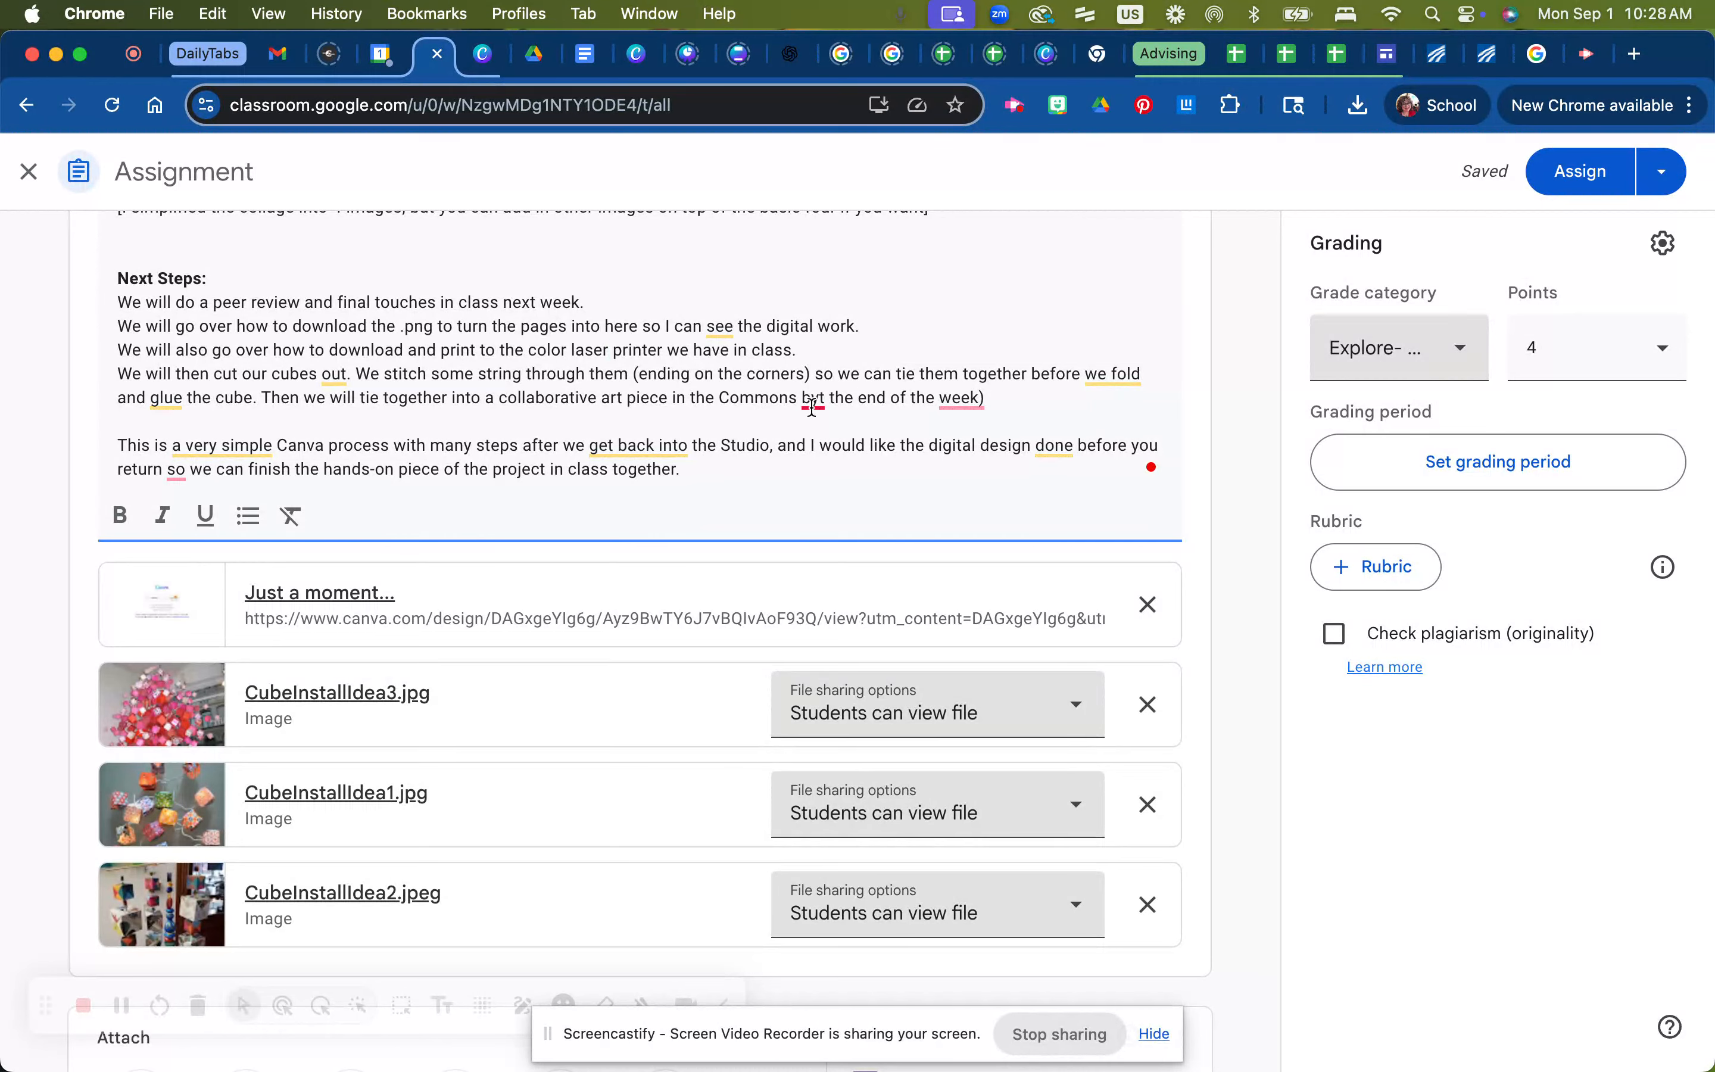
mouse_move(817, 399)
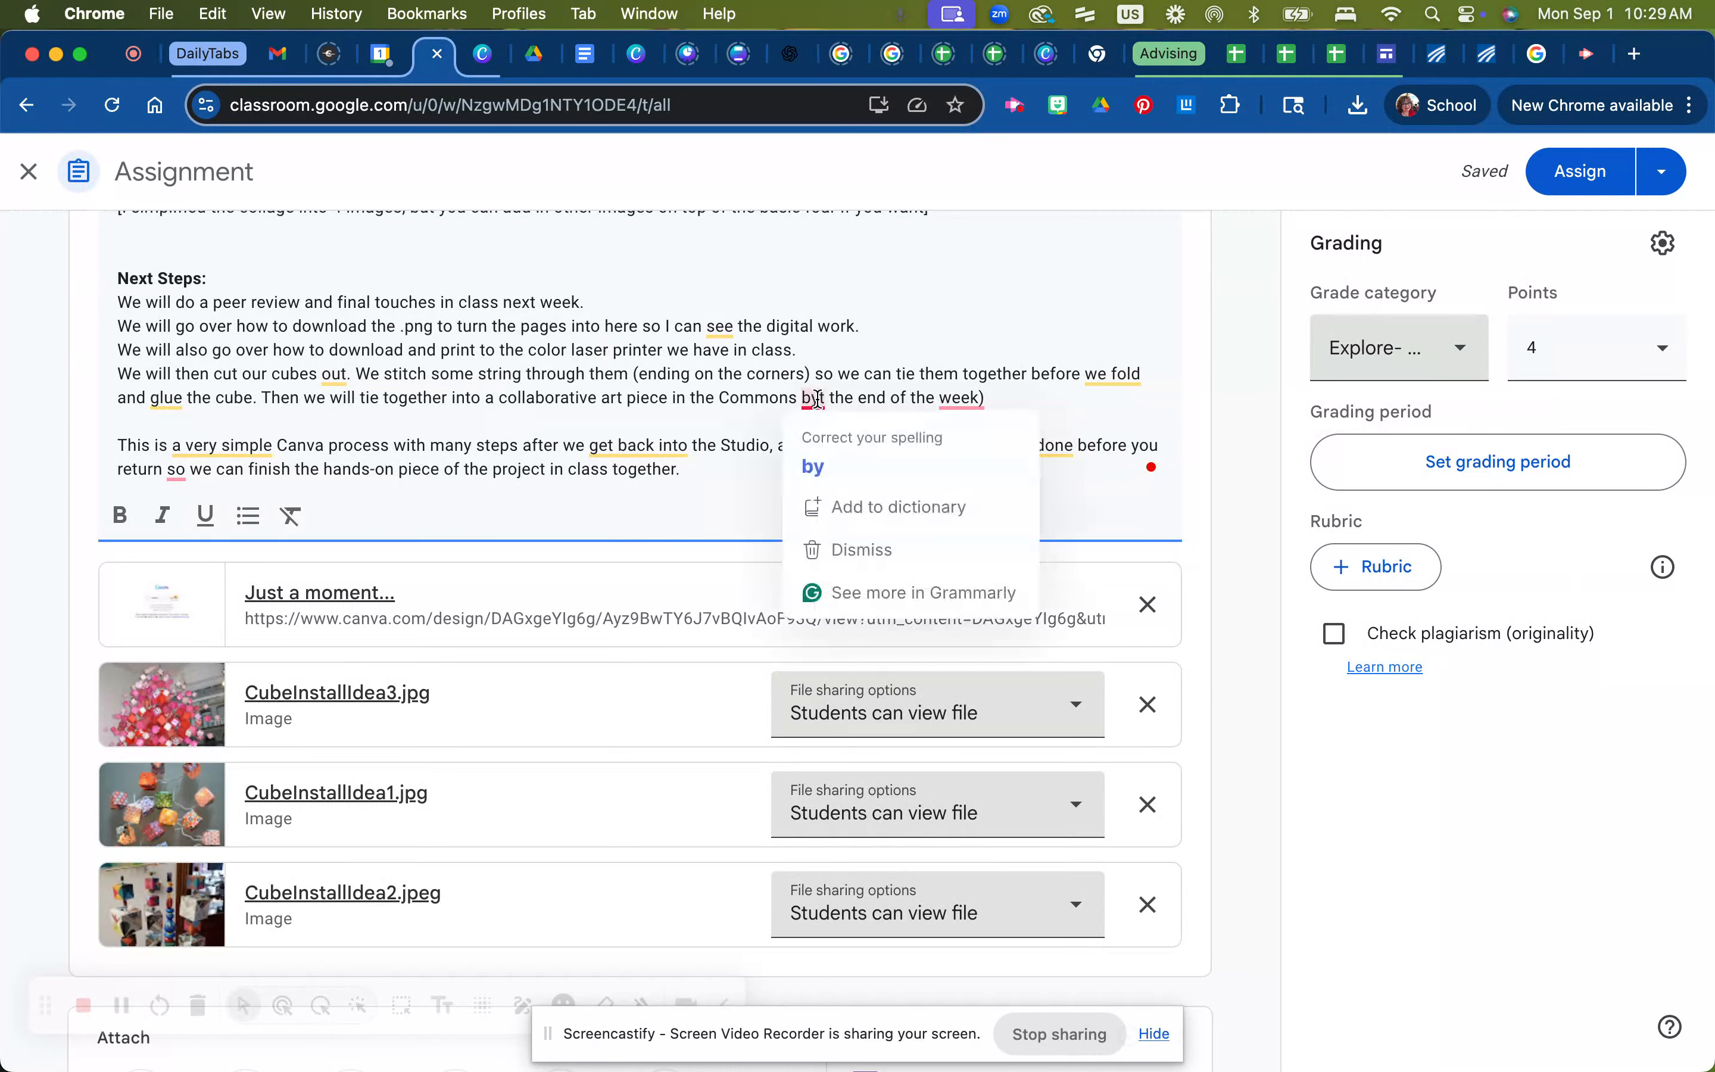
click(813, 465)
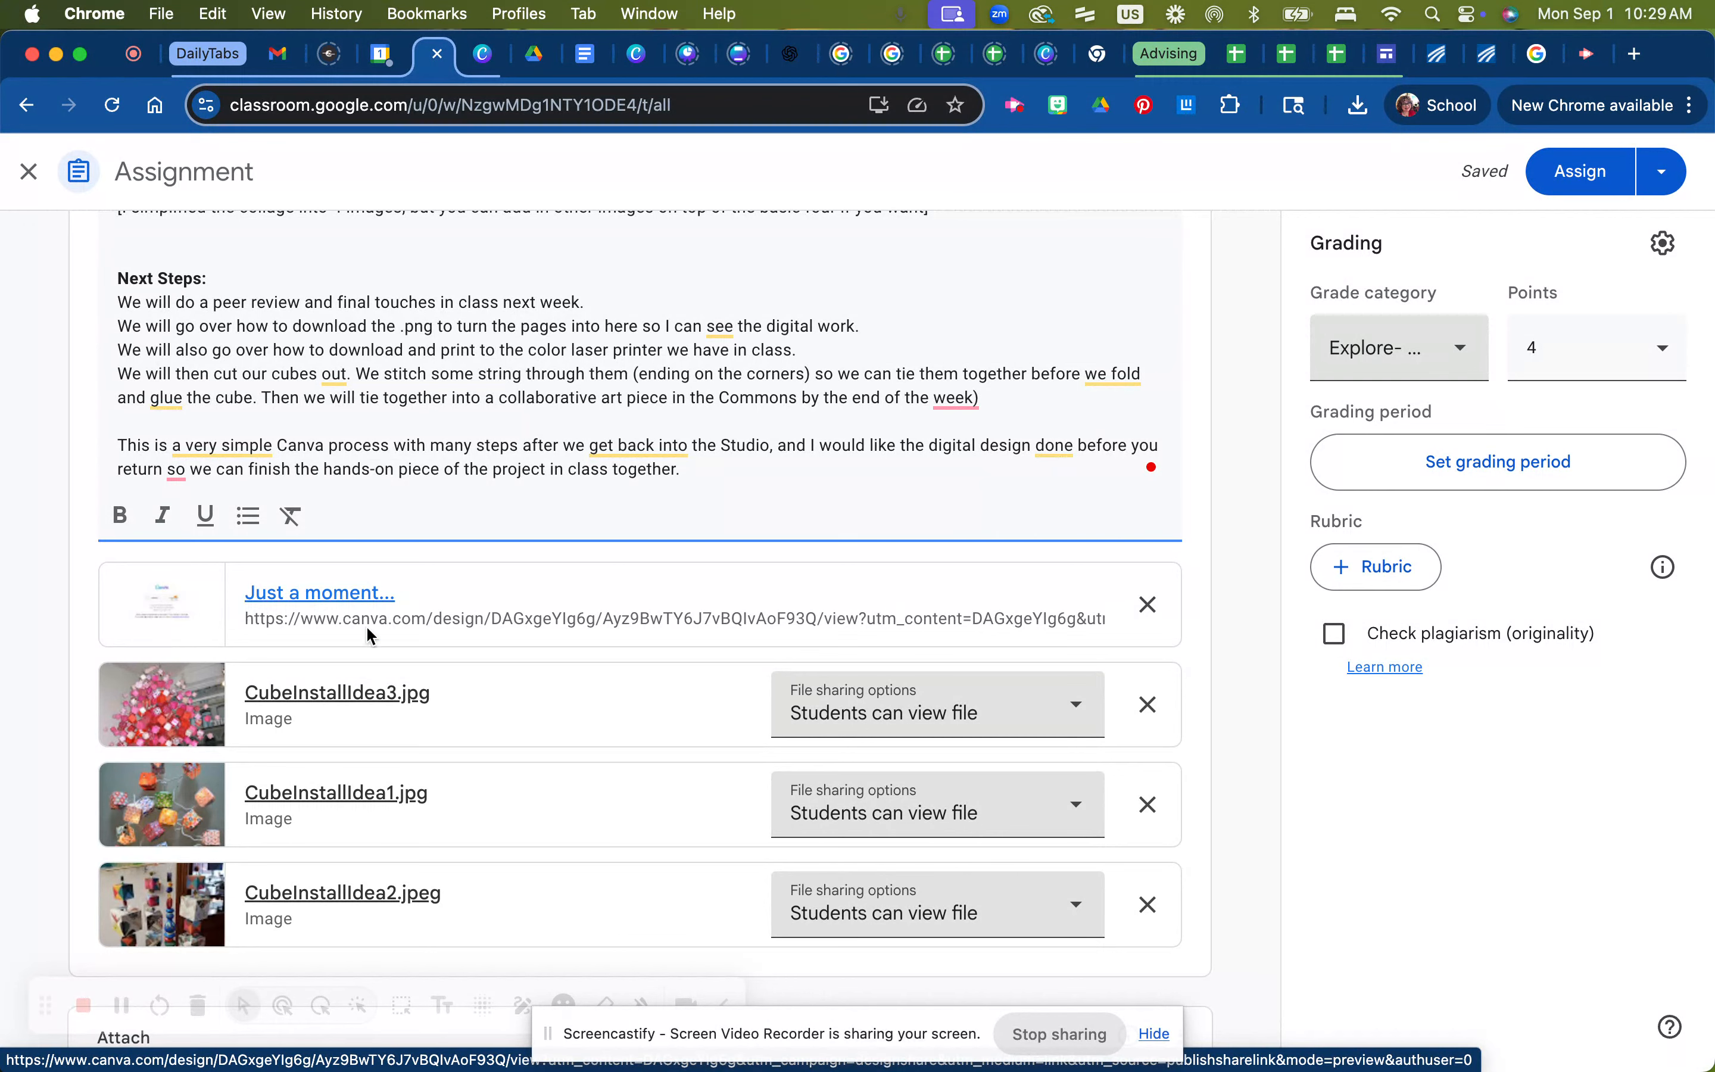
Open the attached Canva template link and open the shared template in the editor
click(328, 595)
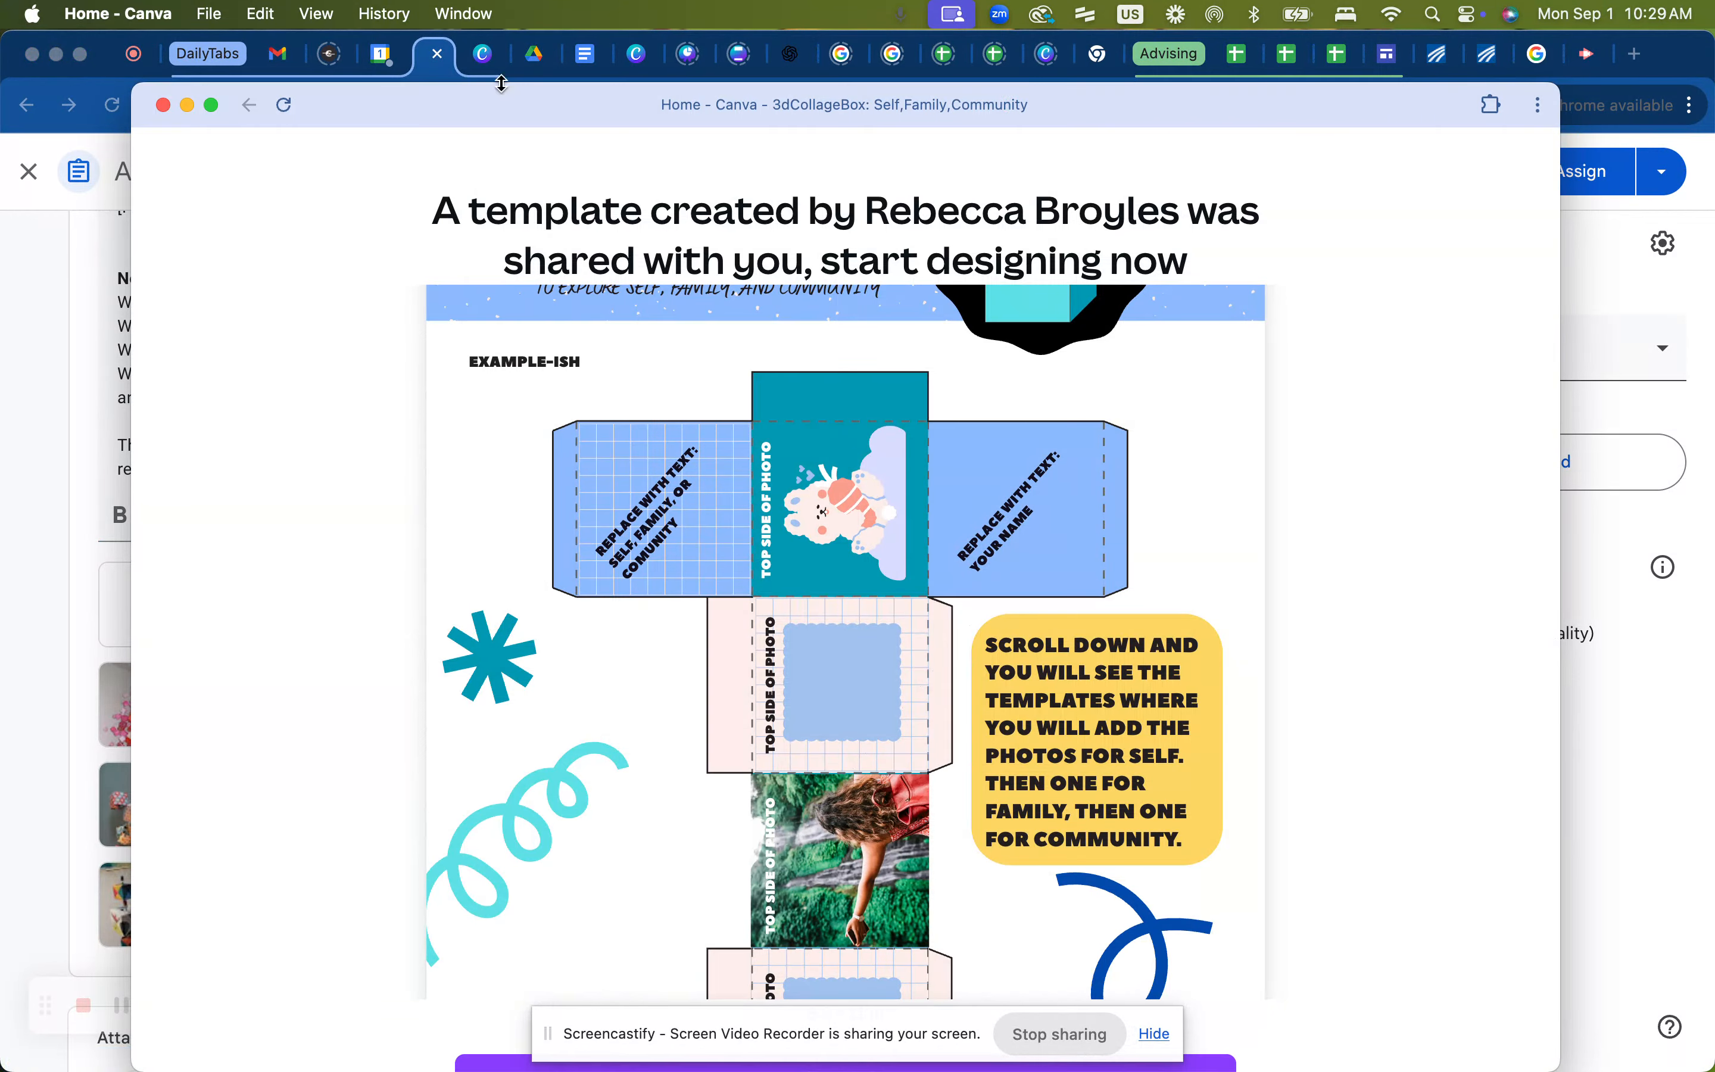
drag(504, 111, 505, 63)
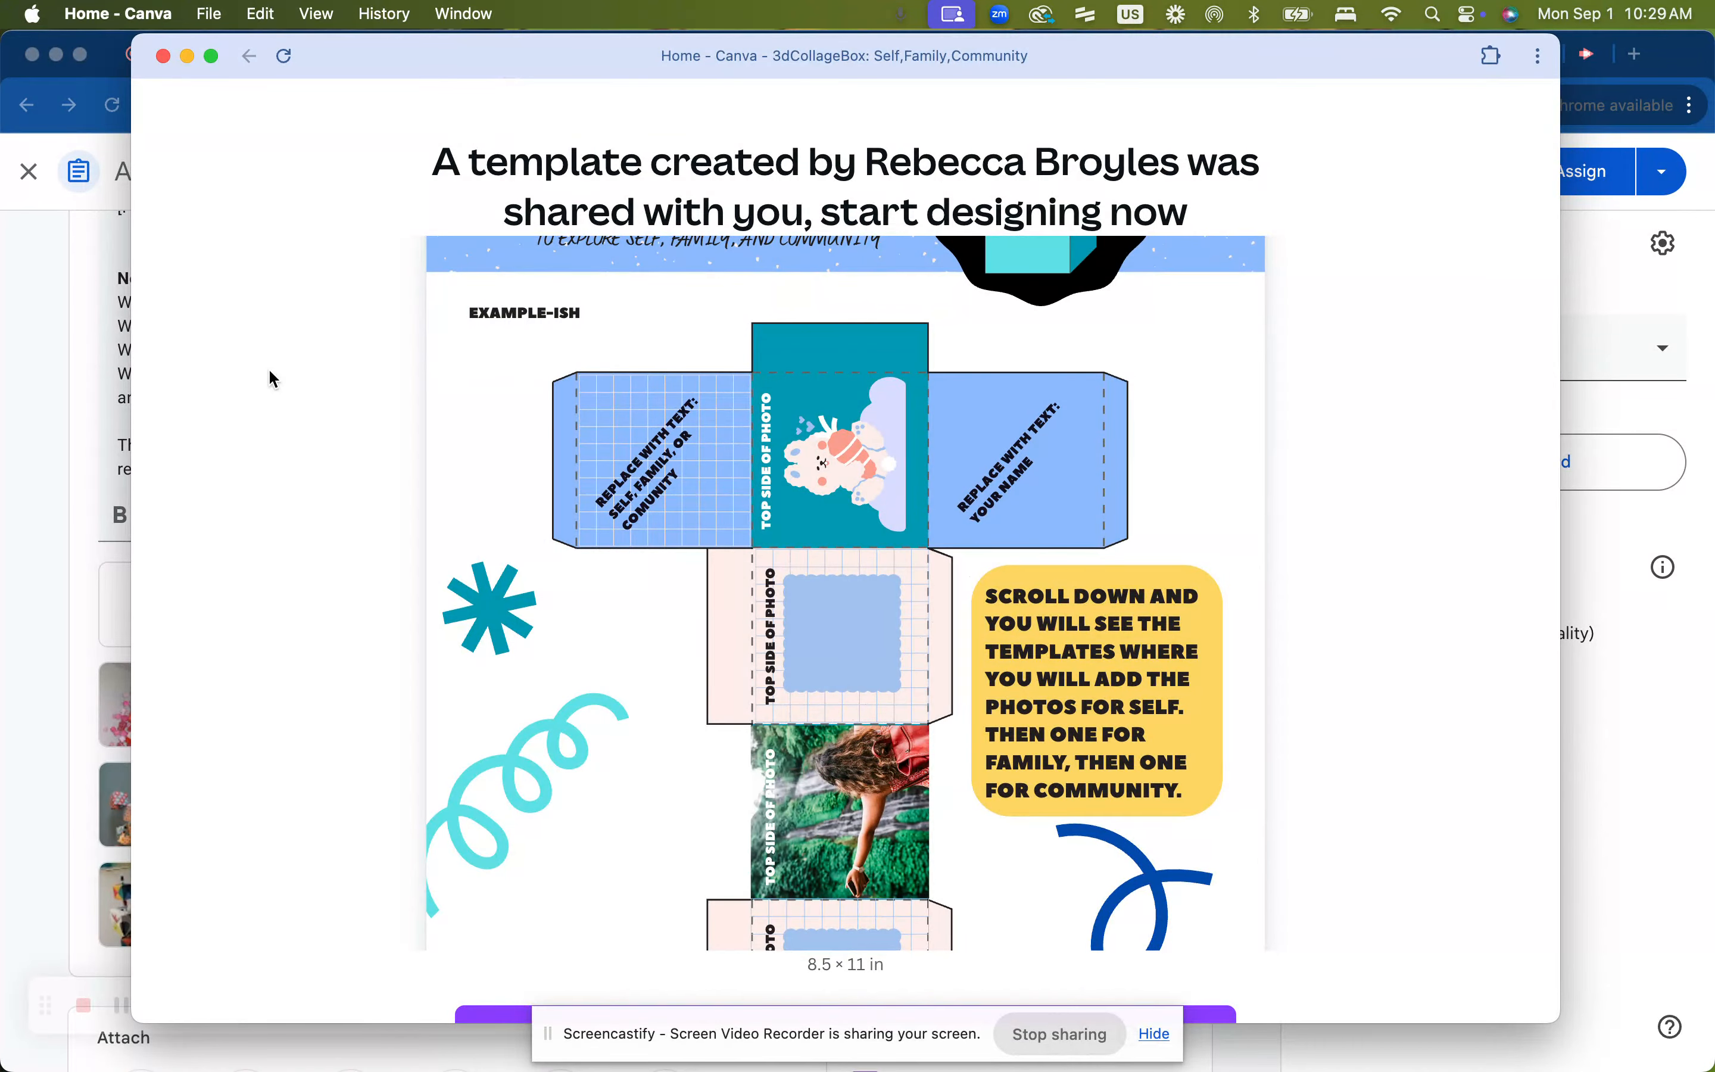
scroll(306, 521, down, 3)
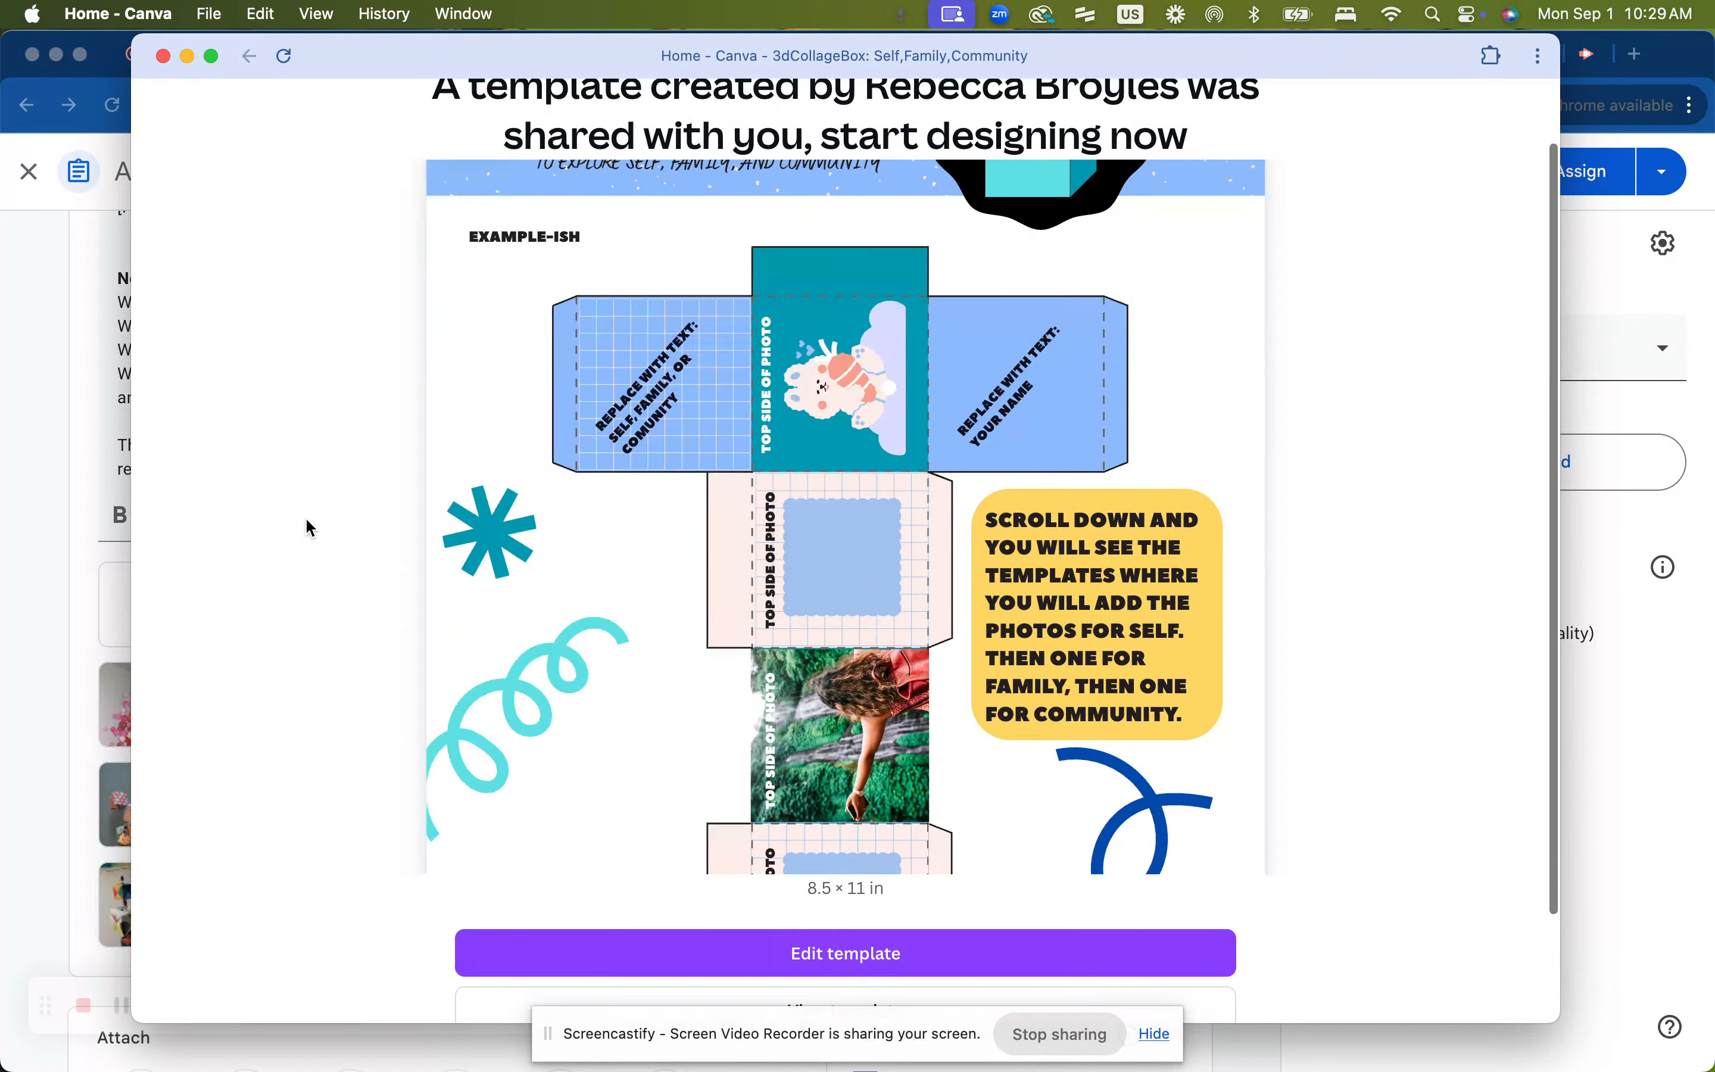
scroll(306, 522, up, 3)
scroll(306, 522, down, 3)
scroll(306, 521, up, 3)
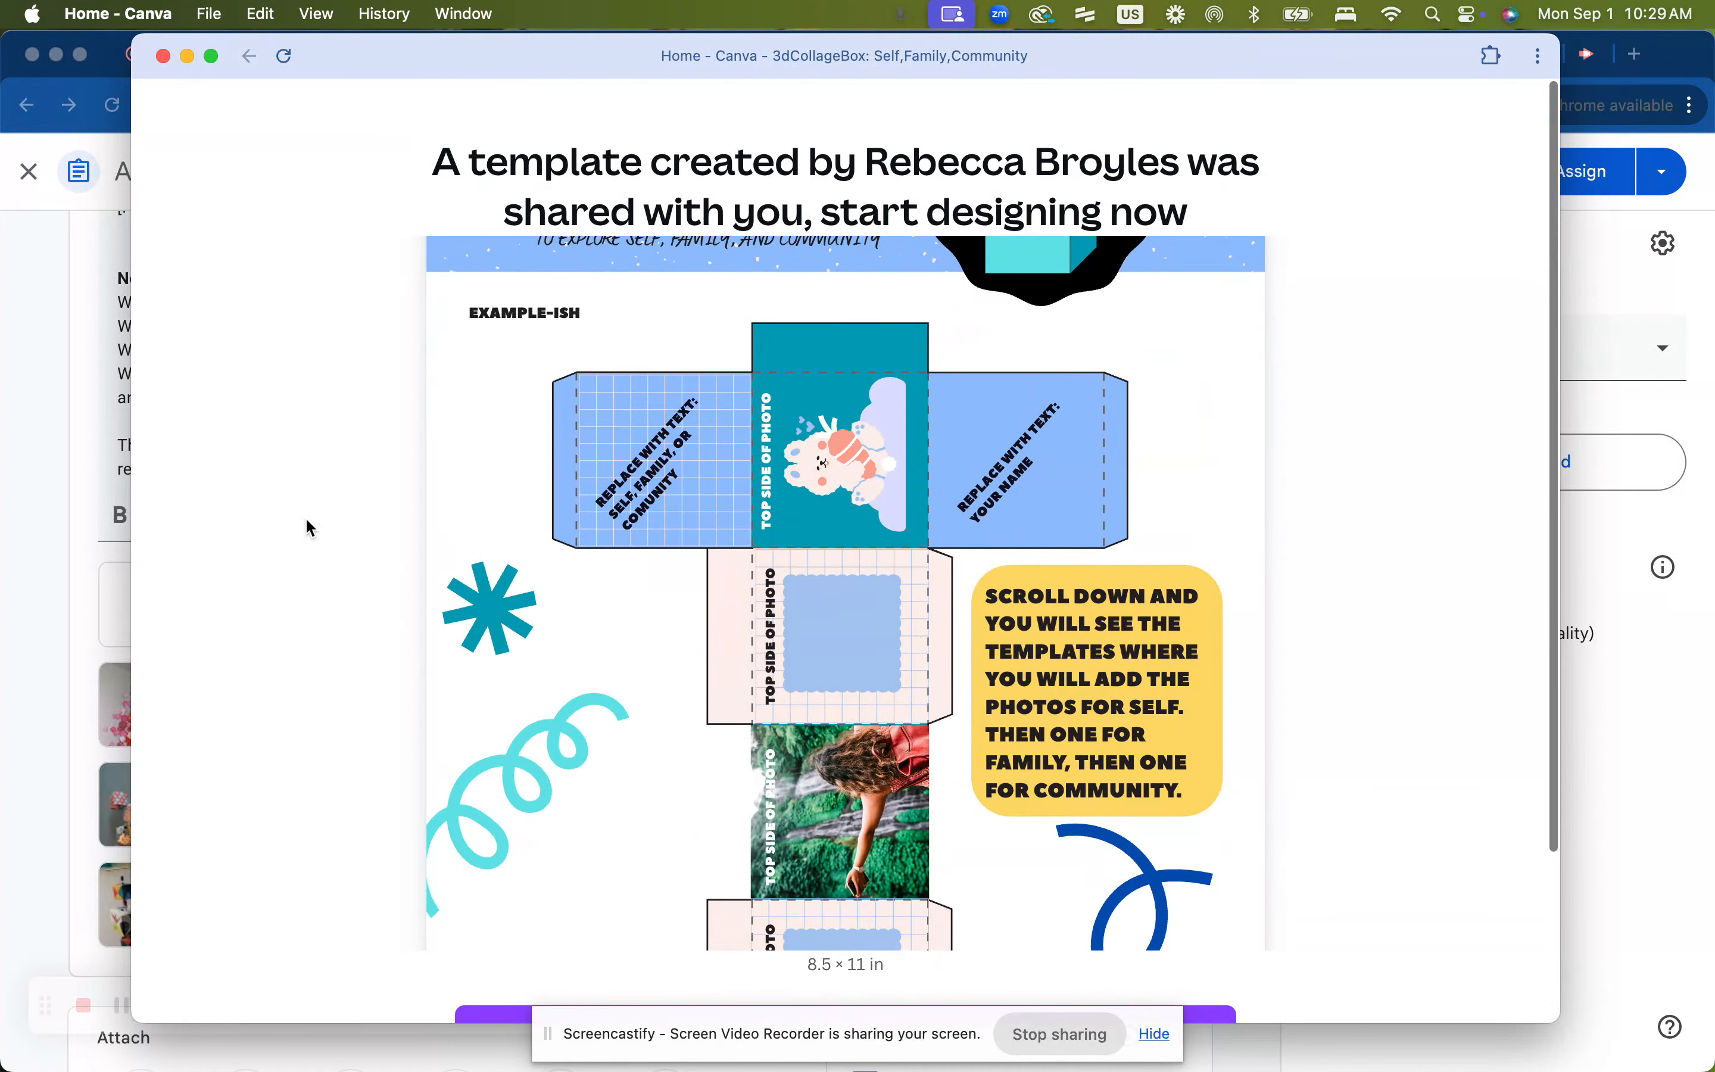
scroll(306, 522, down, 2)
scroll(306, 521, up, 3)
scroll(306, 521, down, 3)
scroll(306, 521, down, 2)
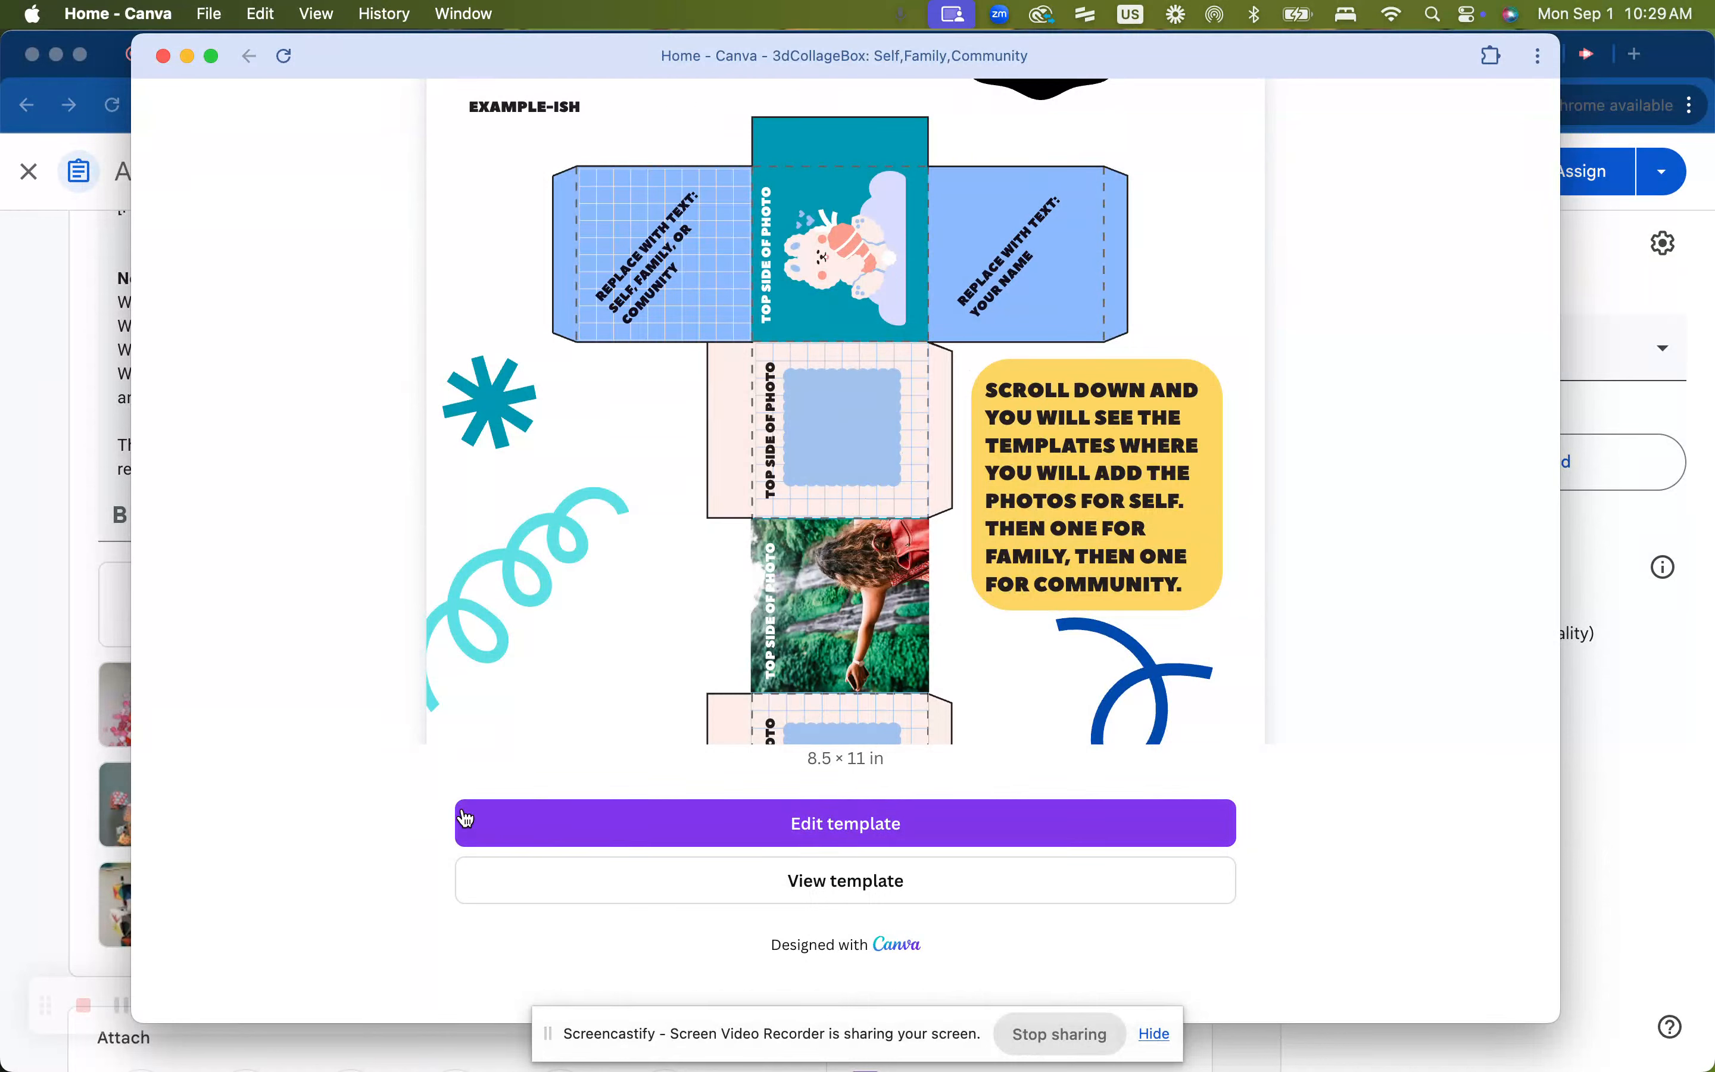
click(879, 895)
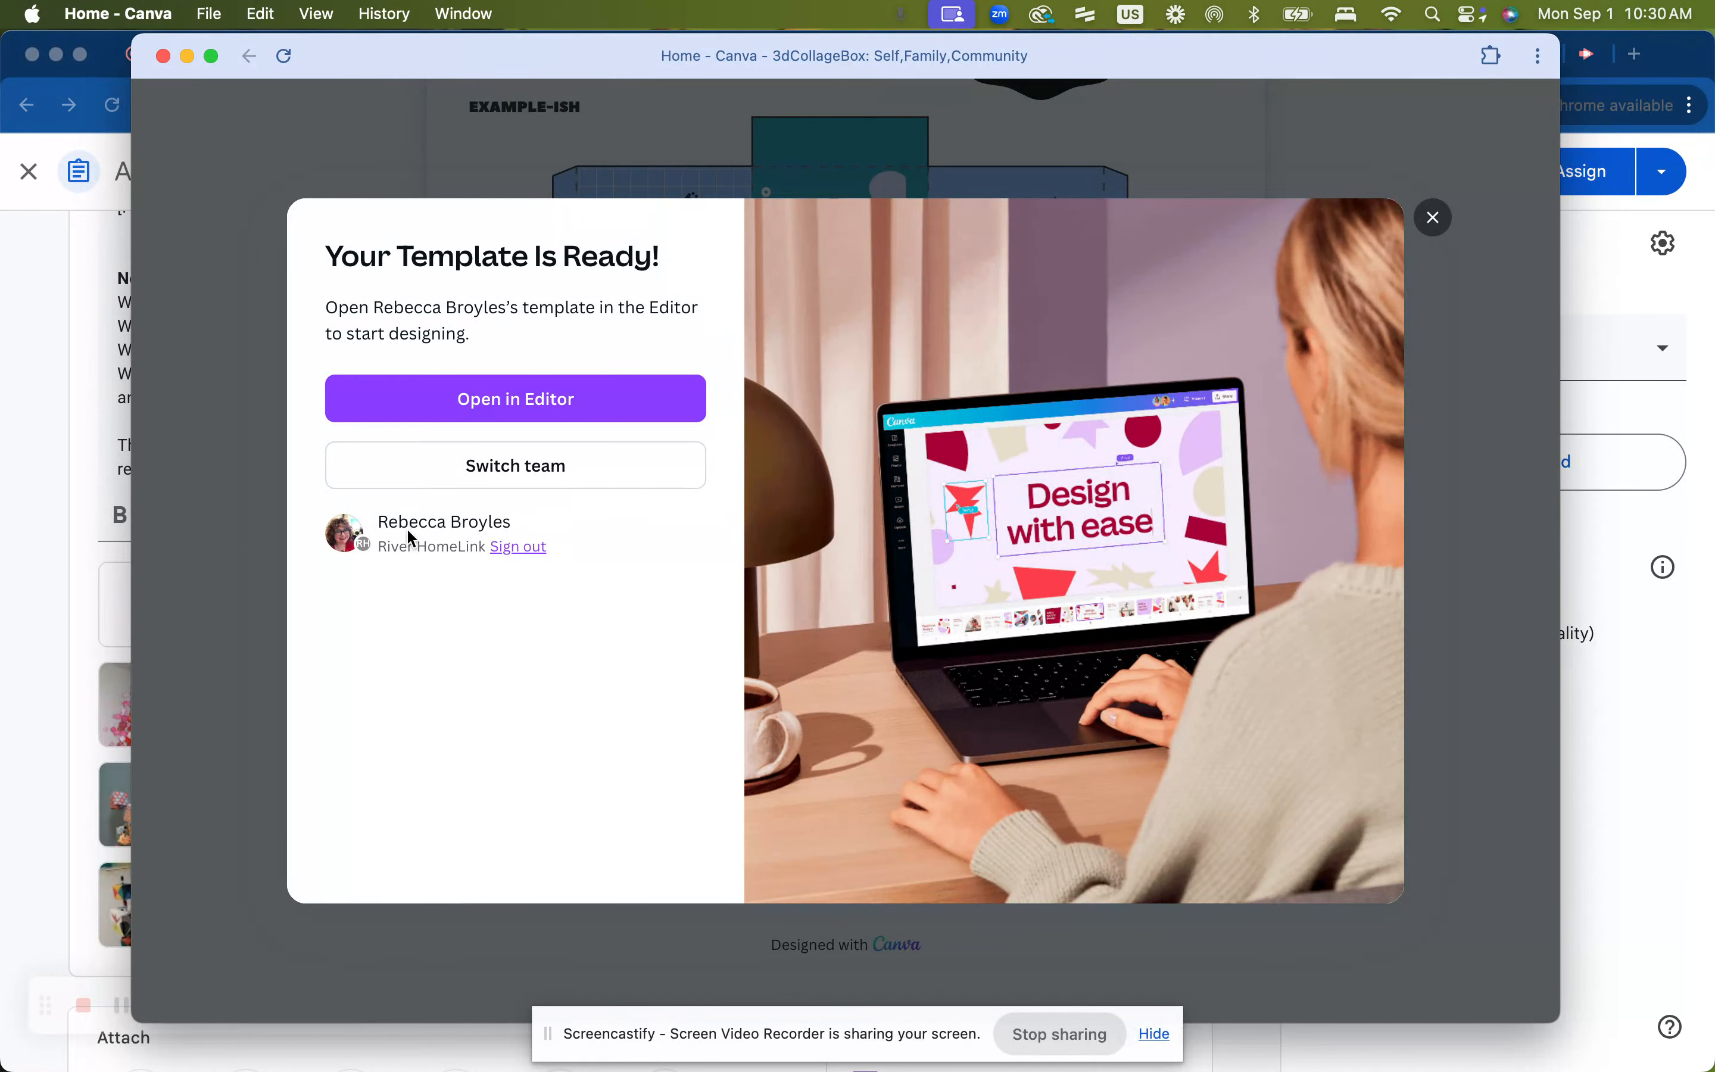
click(516, 397)
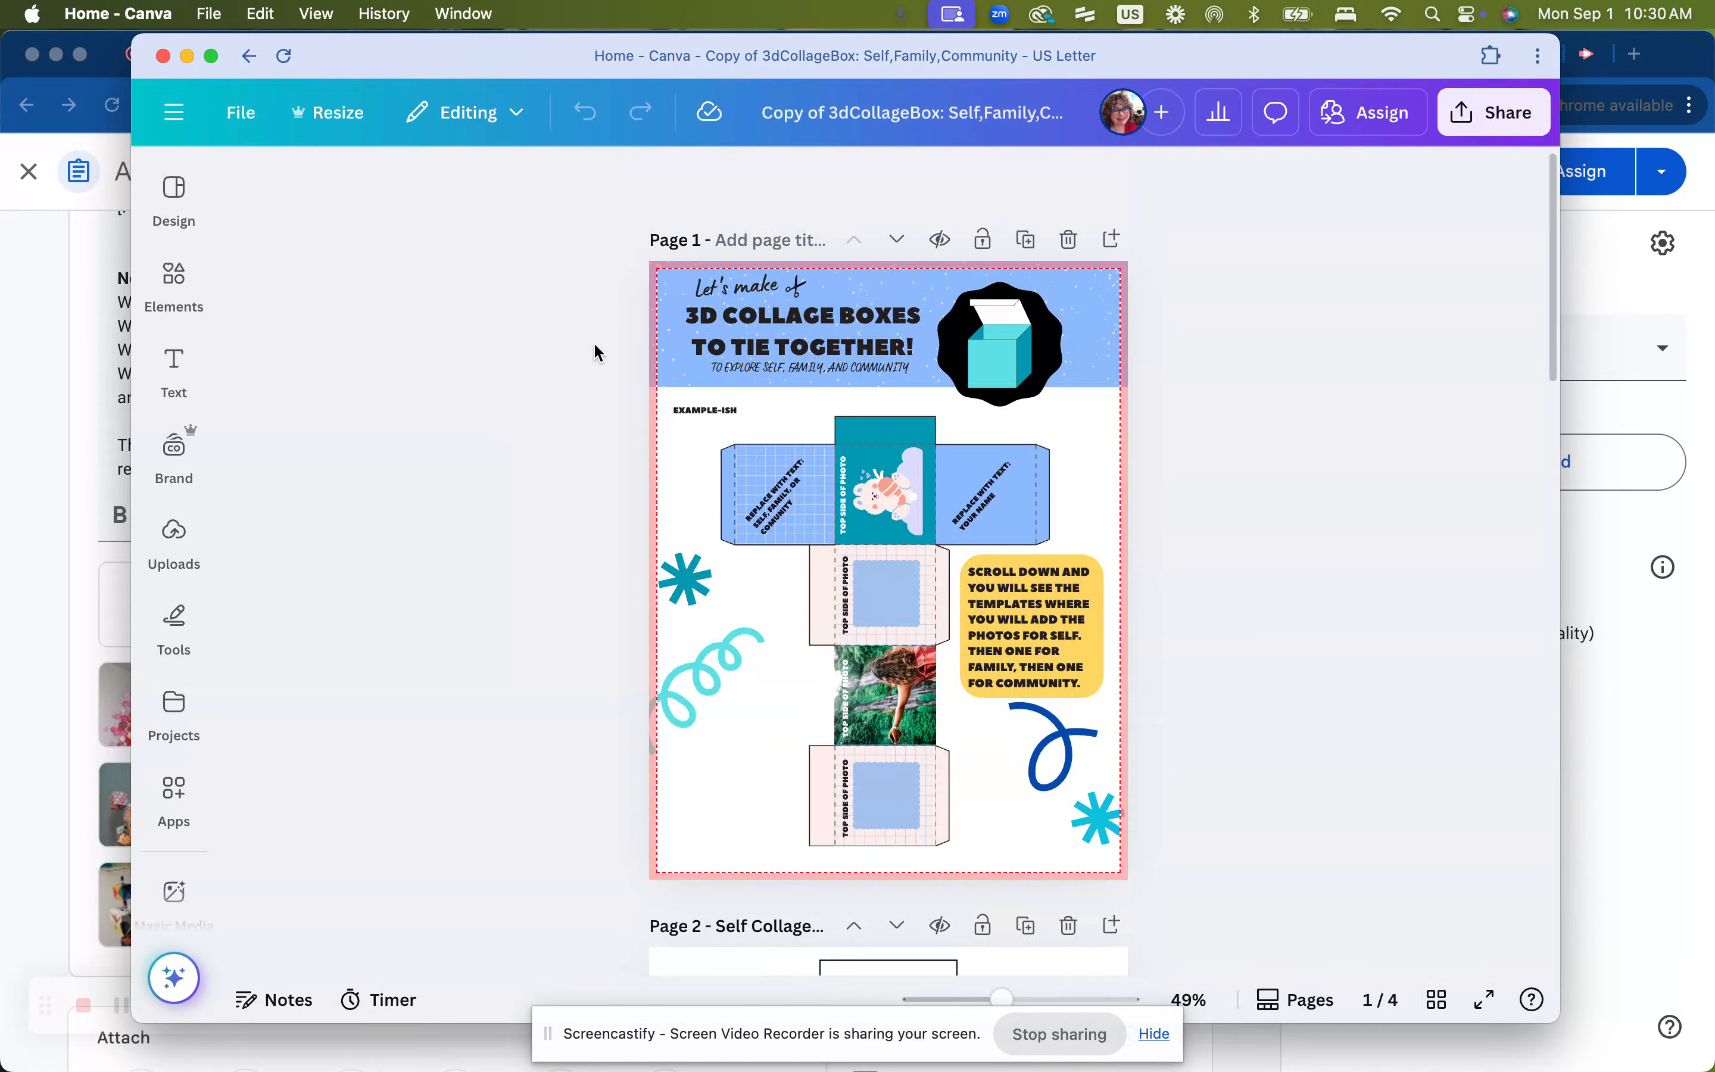
Scroll through the template's pages to examine the Self, Family and Community cube layouts
scroll(594, 342, down, 5)
scroll(594, 342, down, 9)
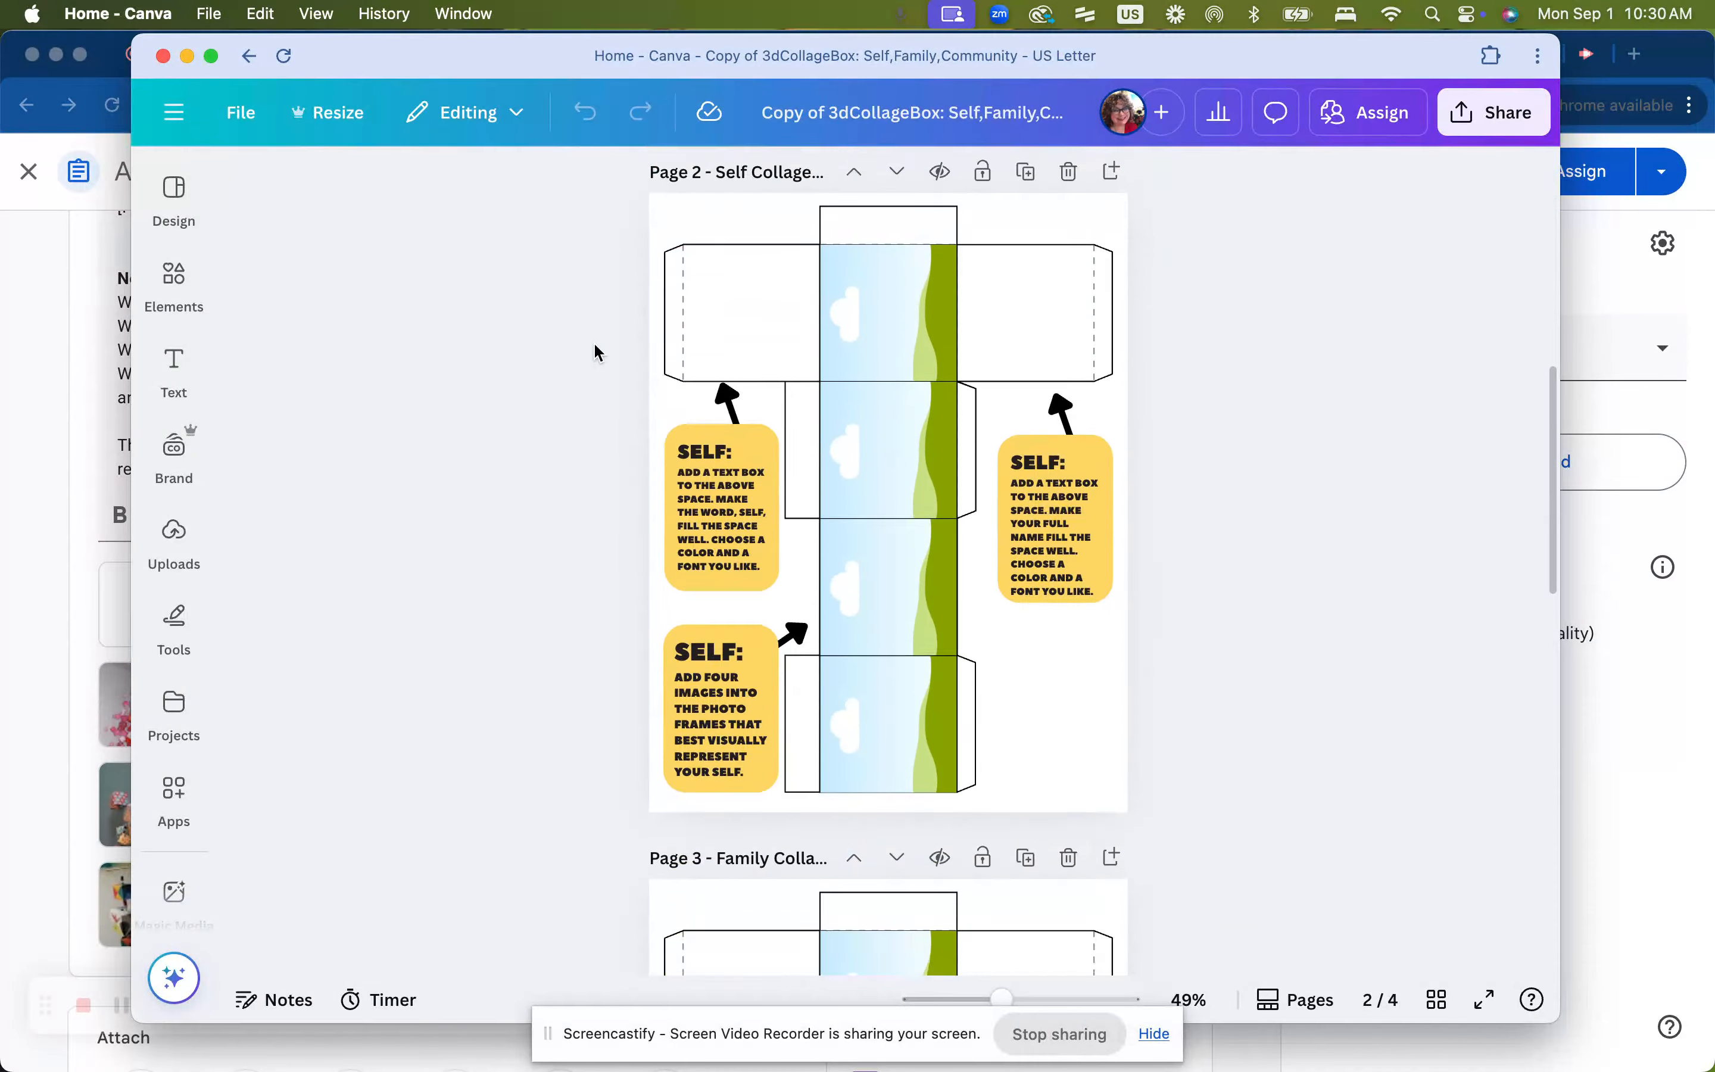
scroll(593, 342, down, 11)
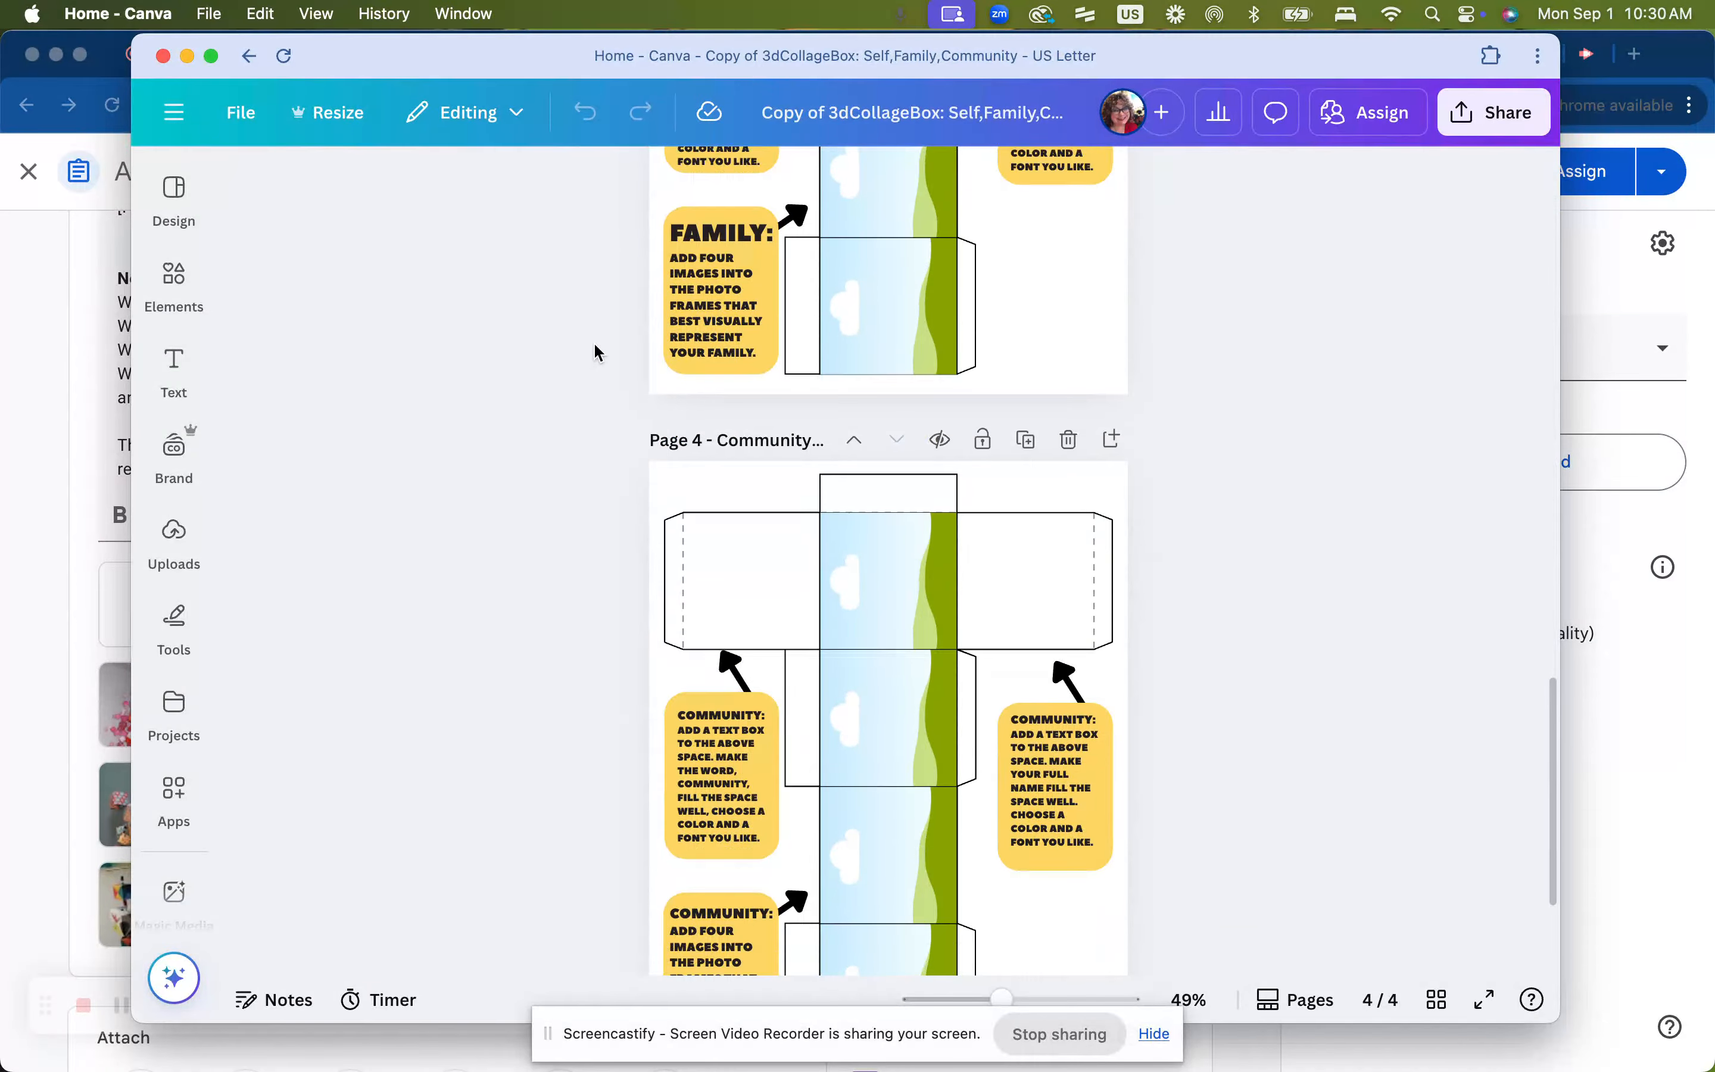
scroll(593, 342, up, 20)
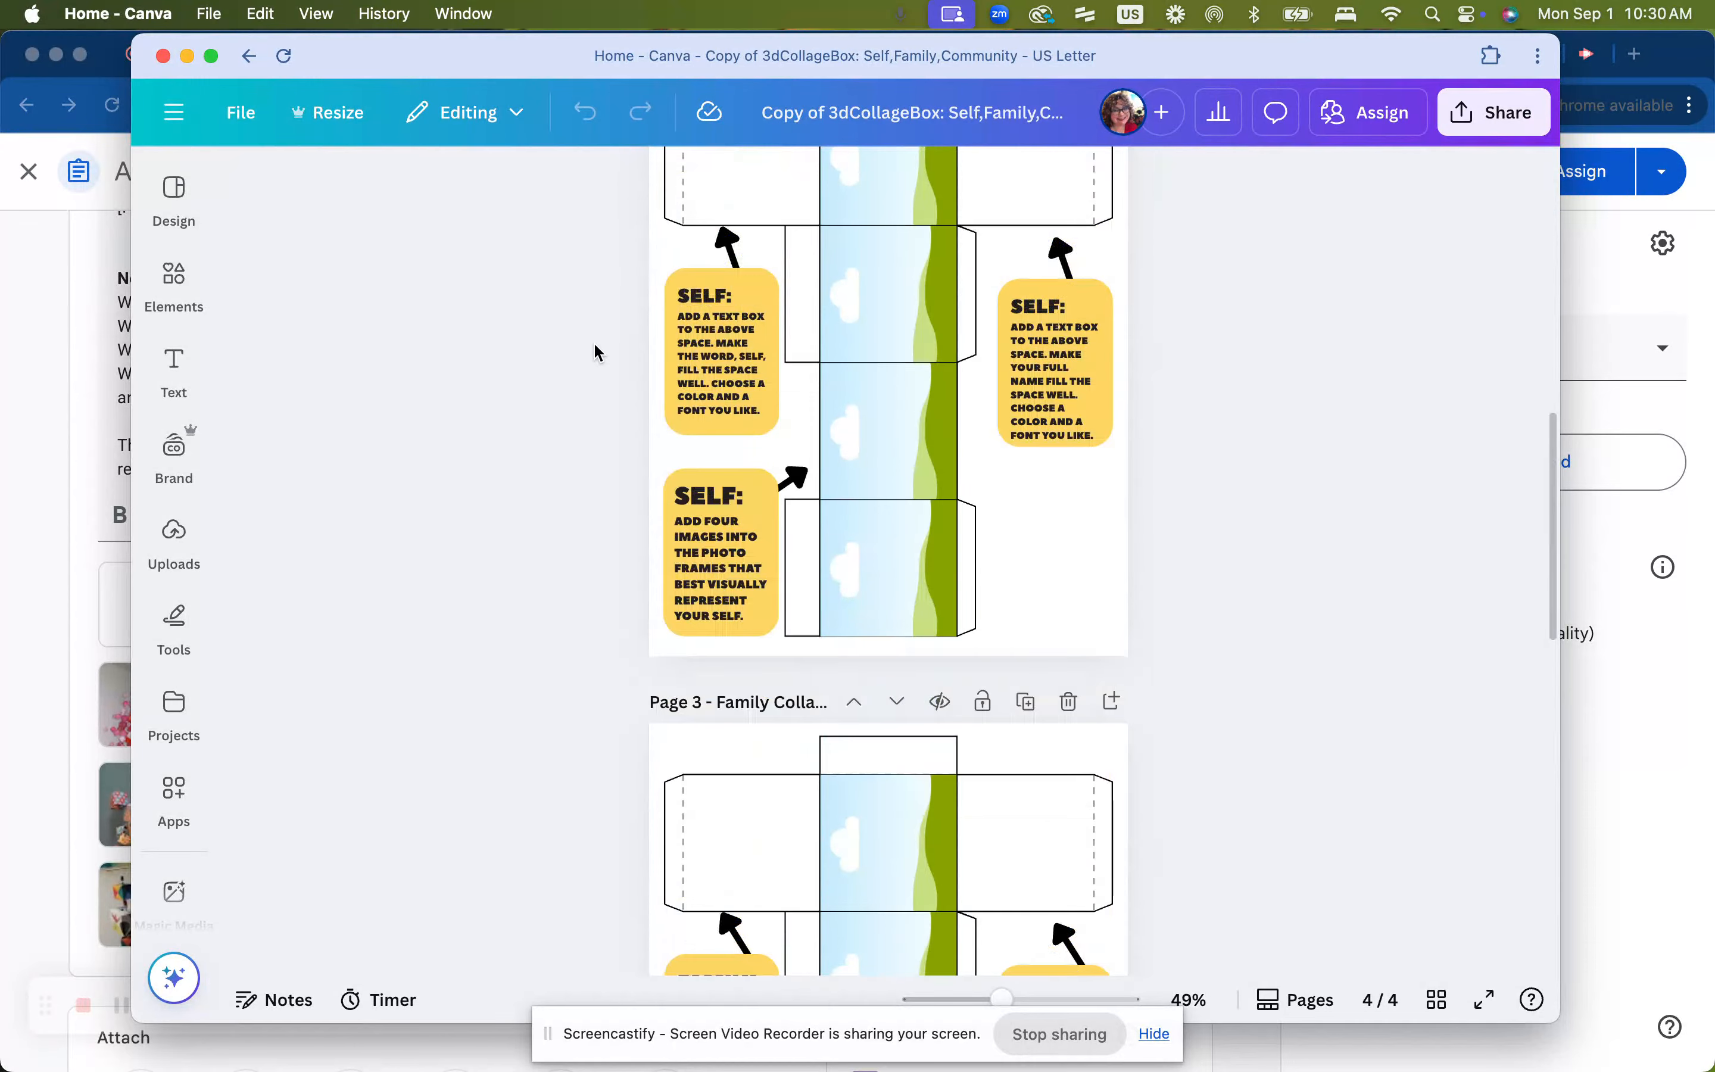
scroll(594, 342, up, 2)
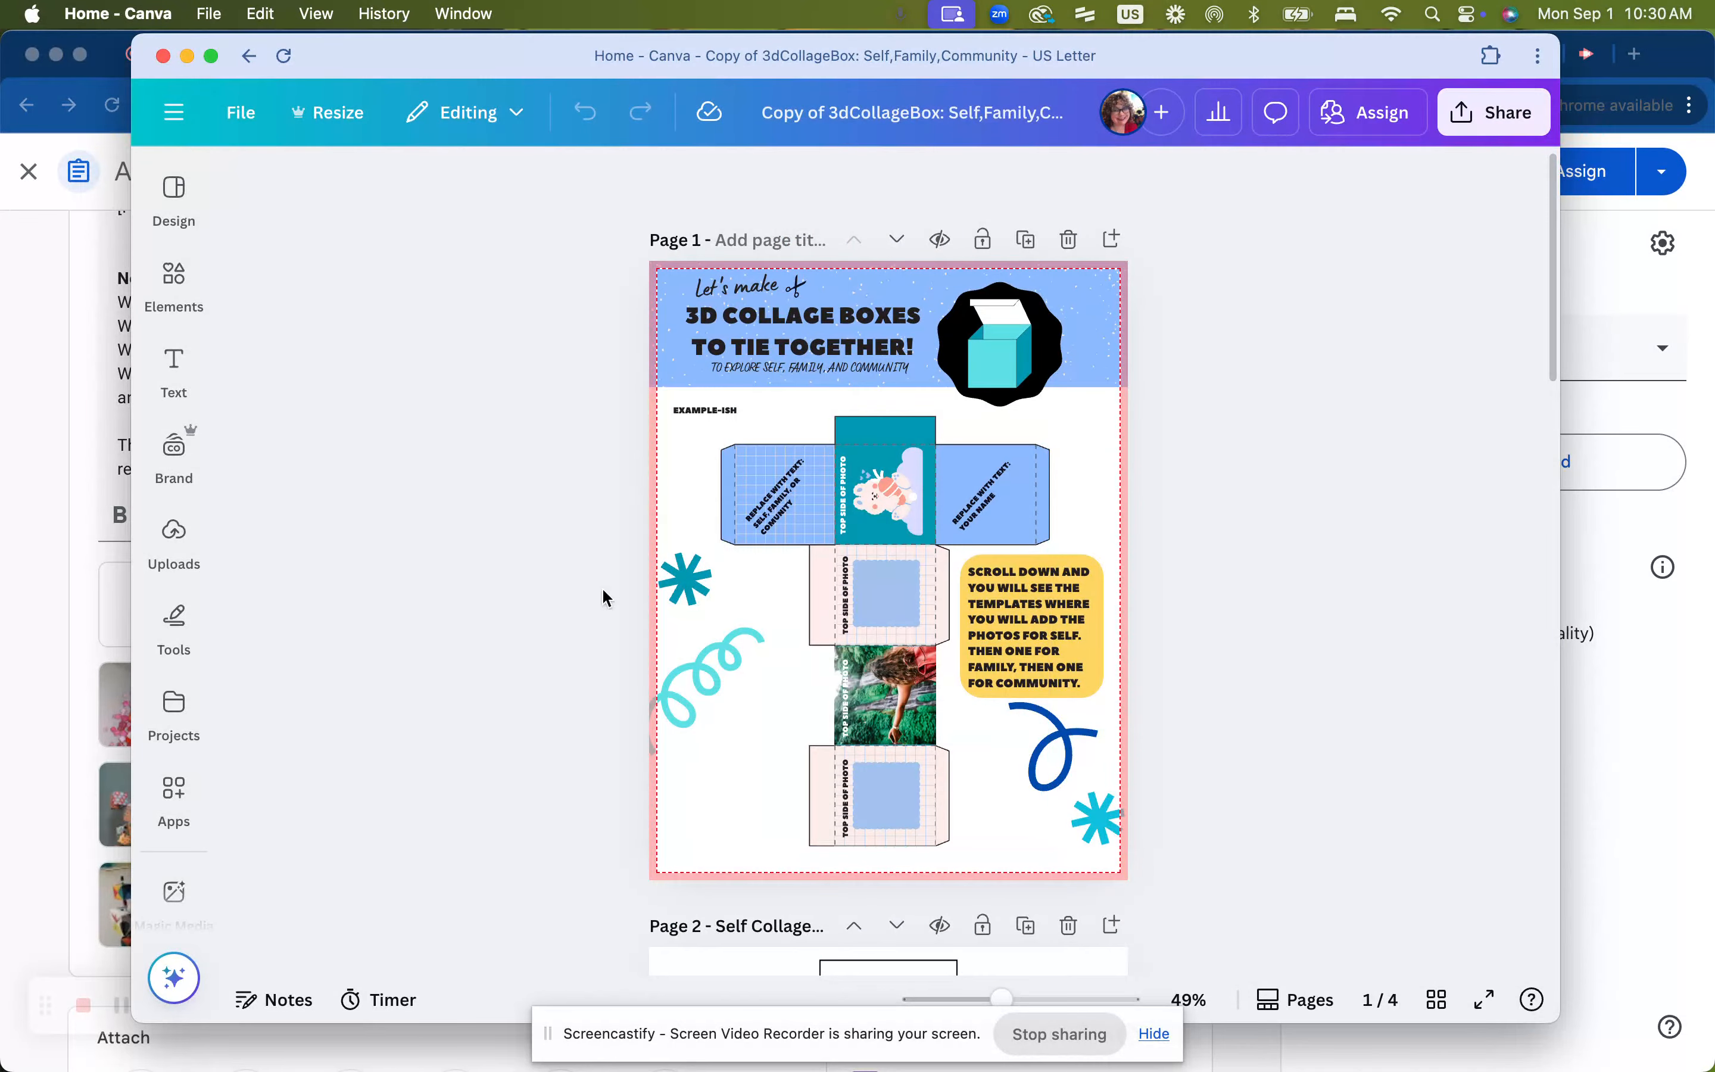
scroll(547, 574, down, 9)
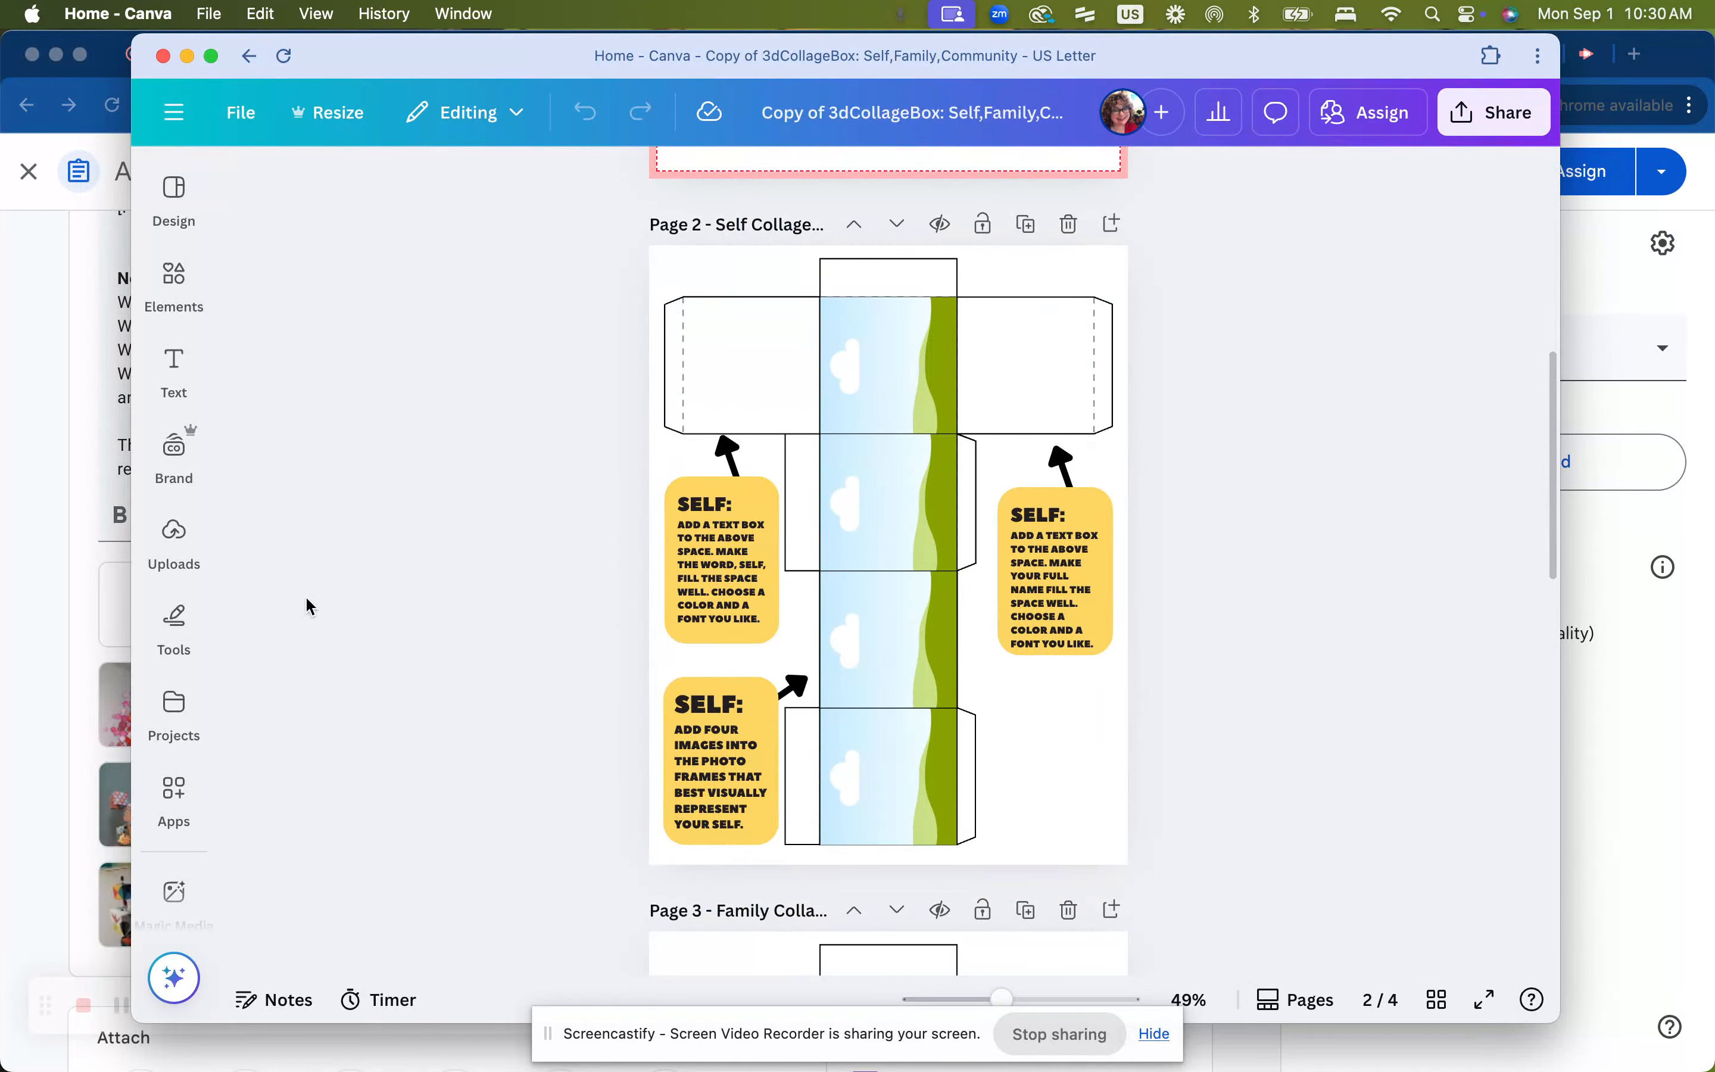
scroll(558, 793, down, 3)
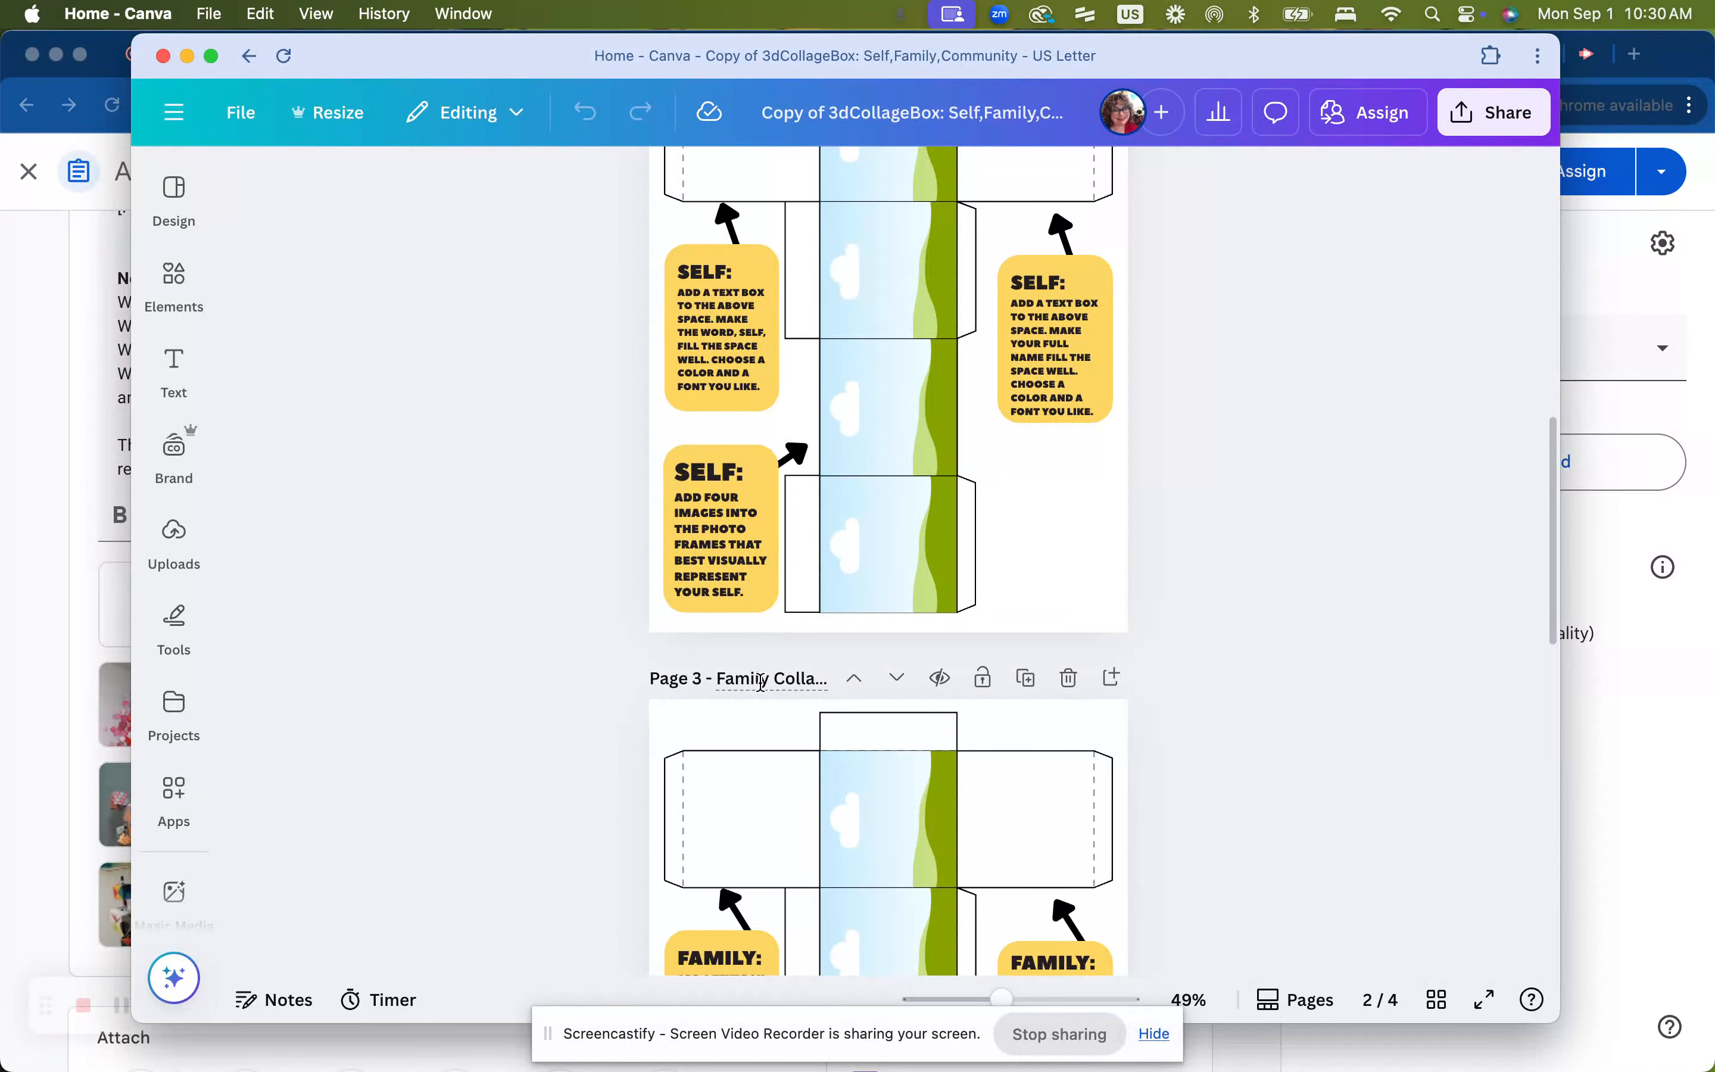
scroll(552, 755, down, 10)
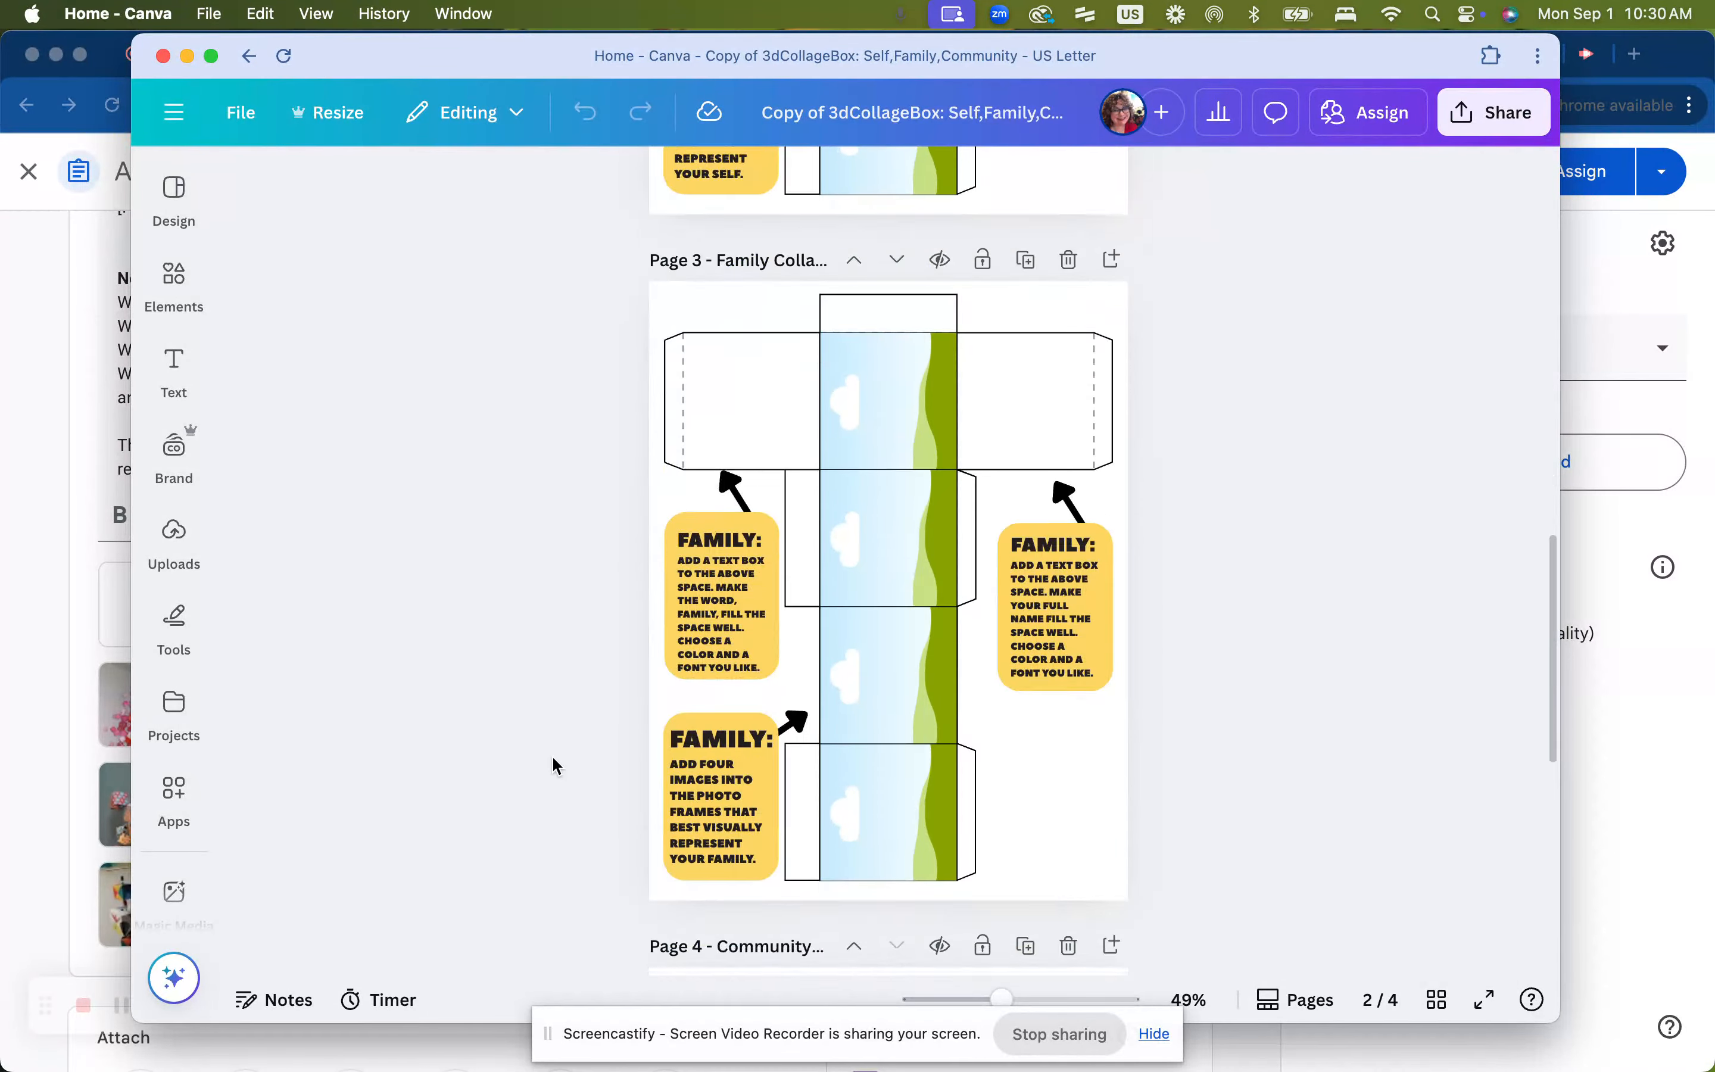
scroll(552, 752, down, 1)
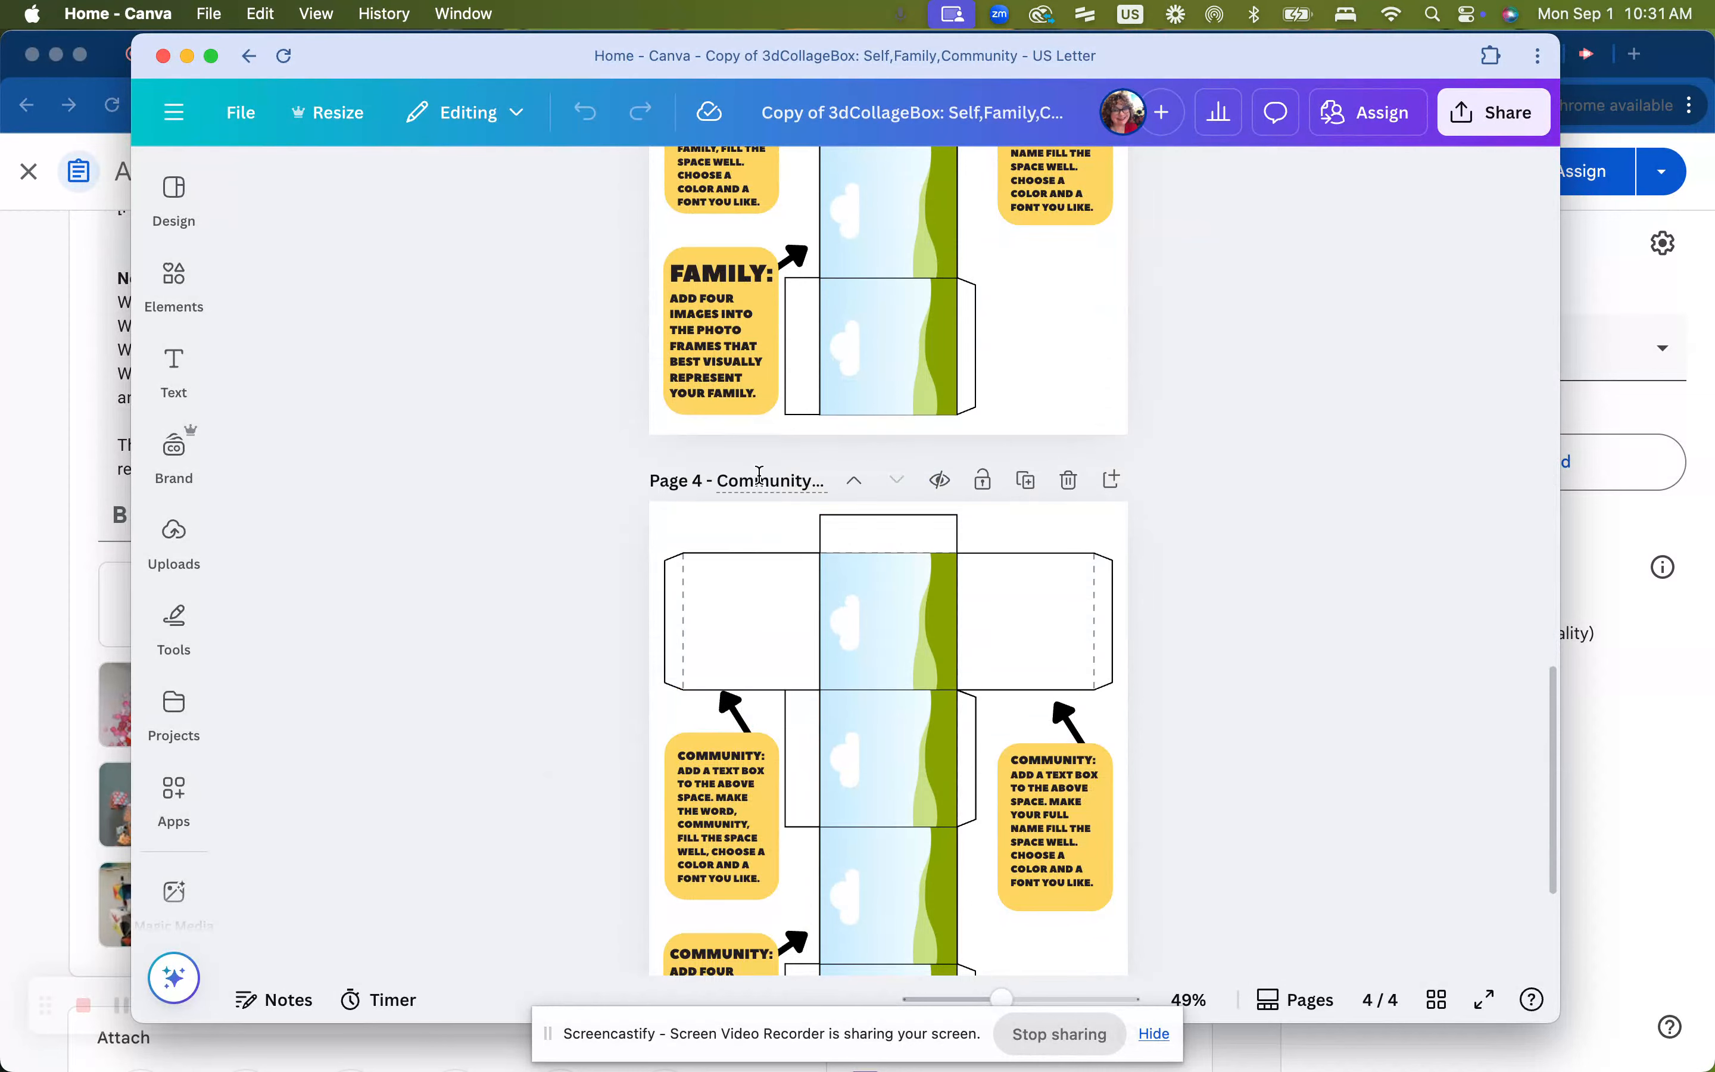
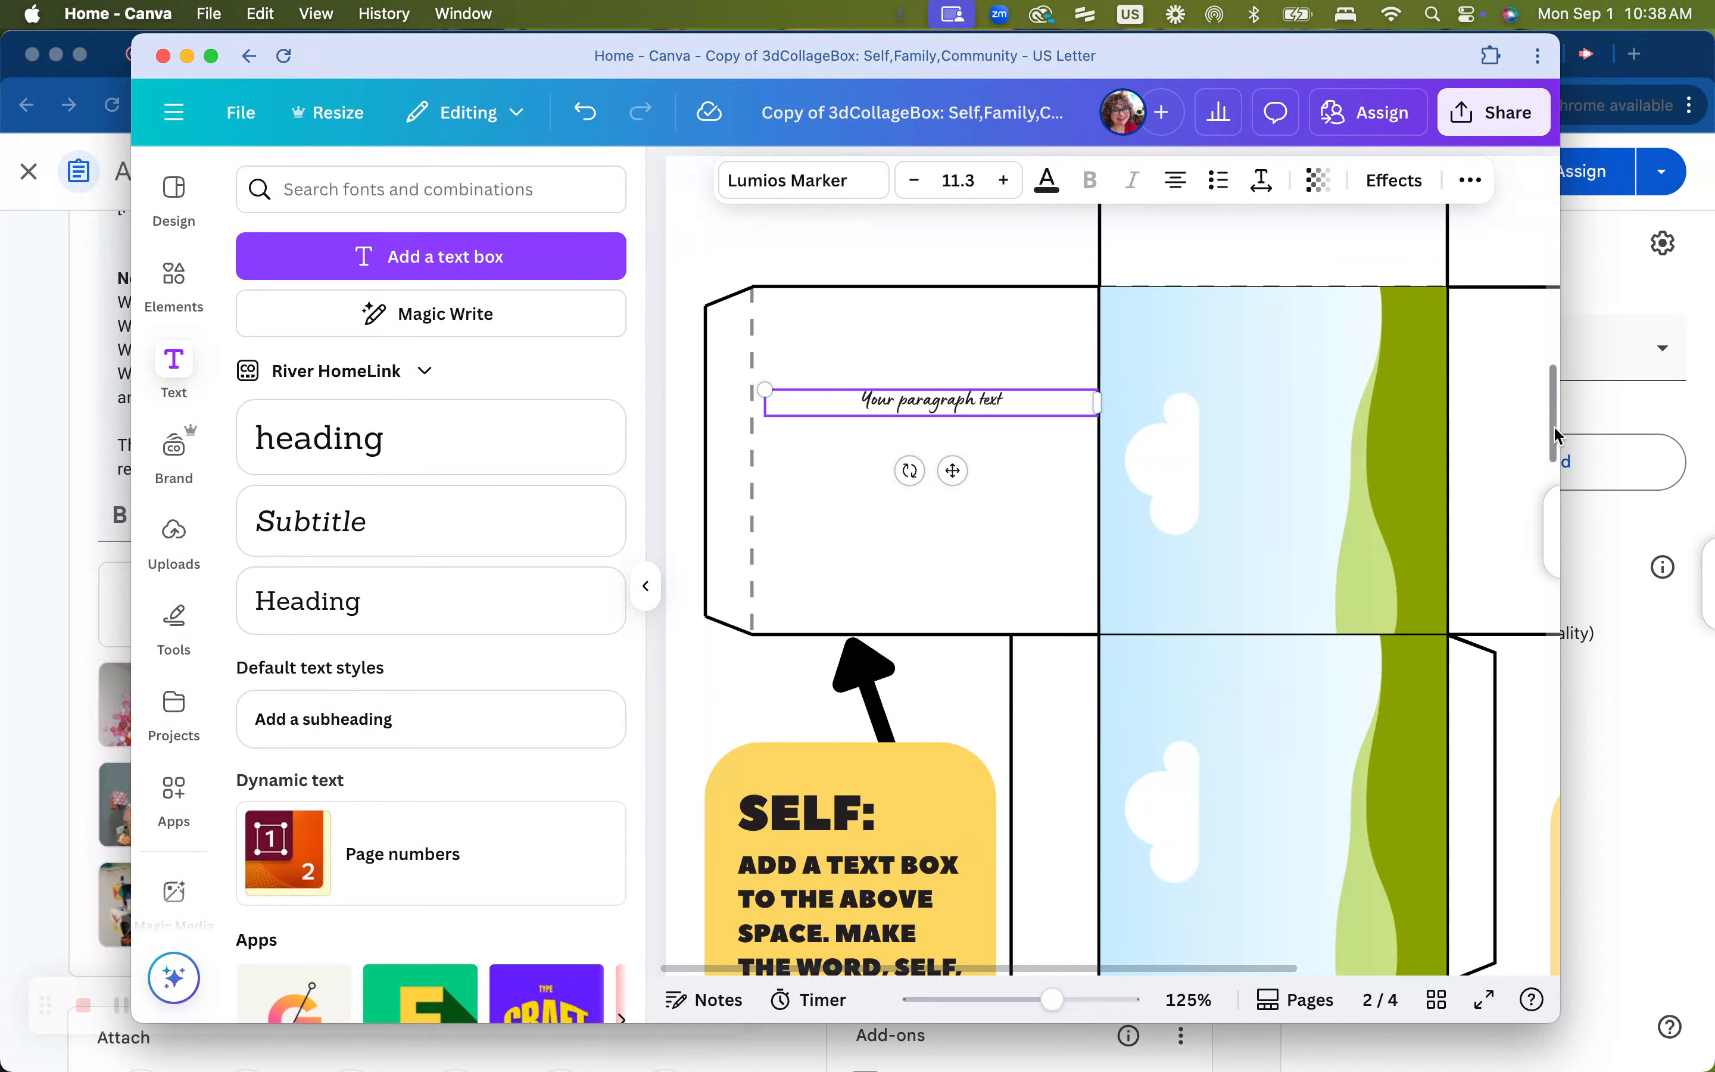
Rotate the paragraph text box on the Self cube to vertical and stretch it to fill the panel's height
scroll(1552, 432, up, 3)
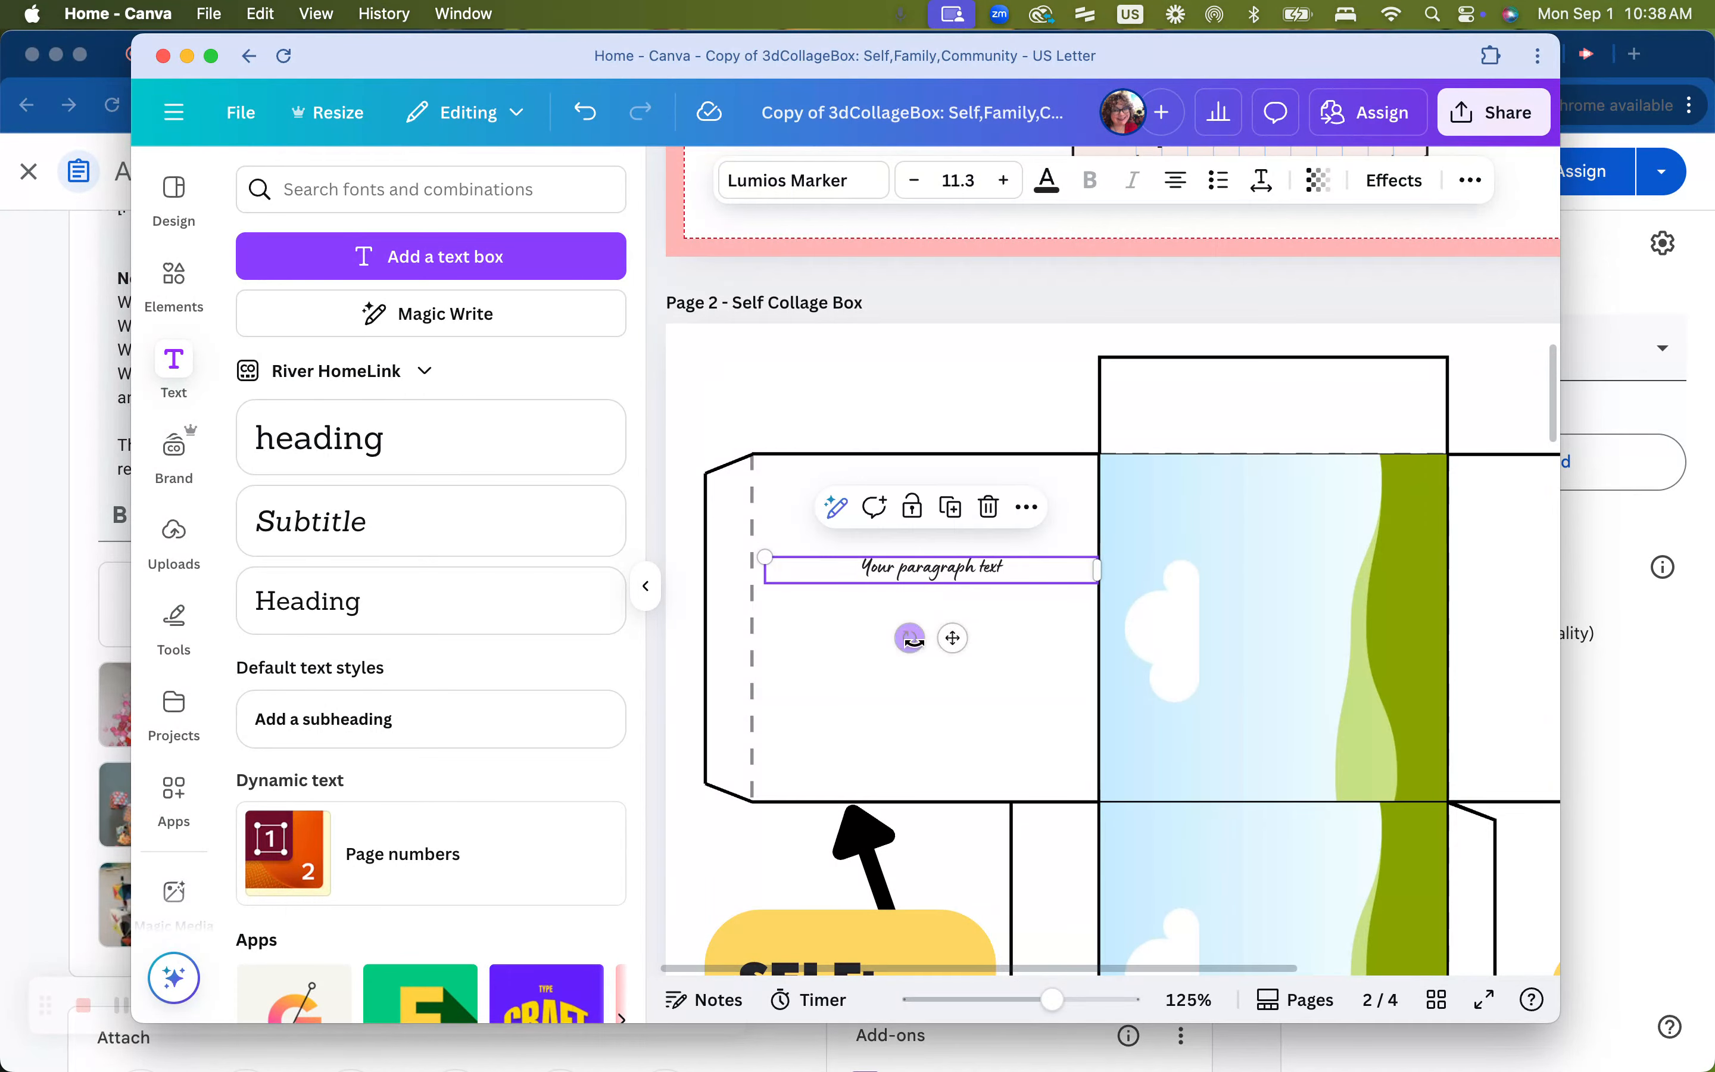
drag(907, 637, 1026, 581)
drag(914, 727, 825, 759)
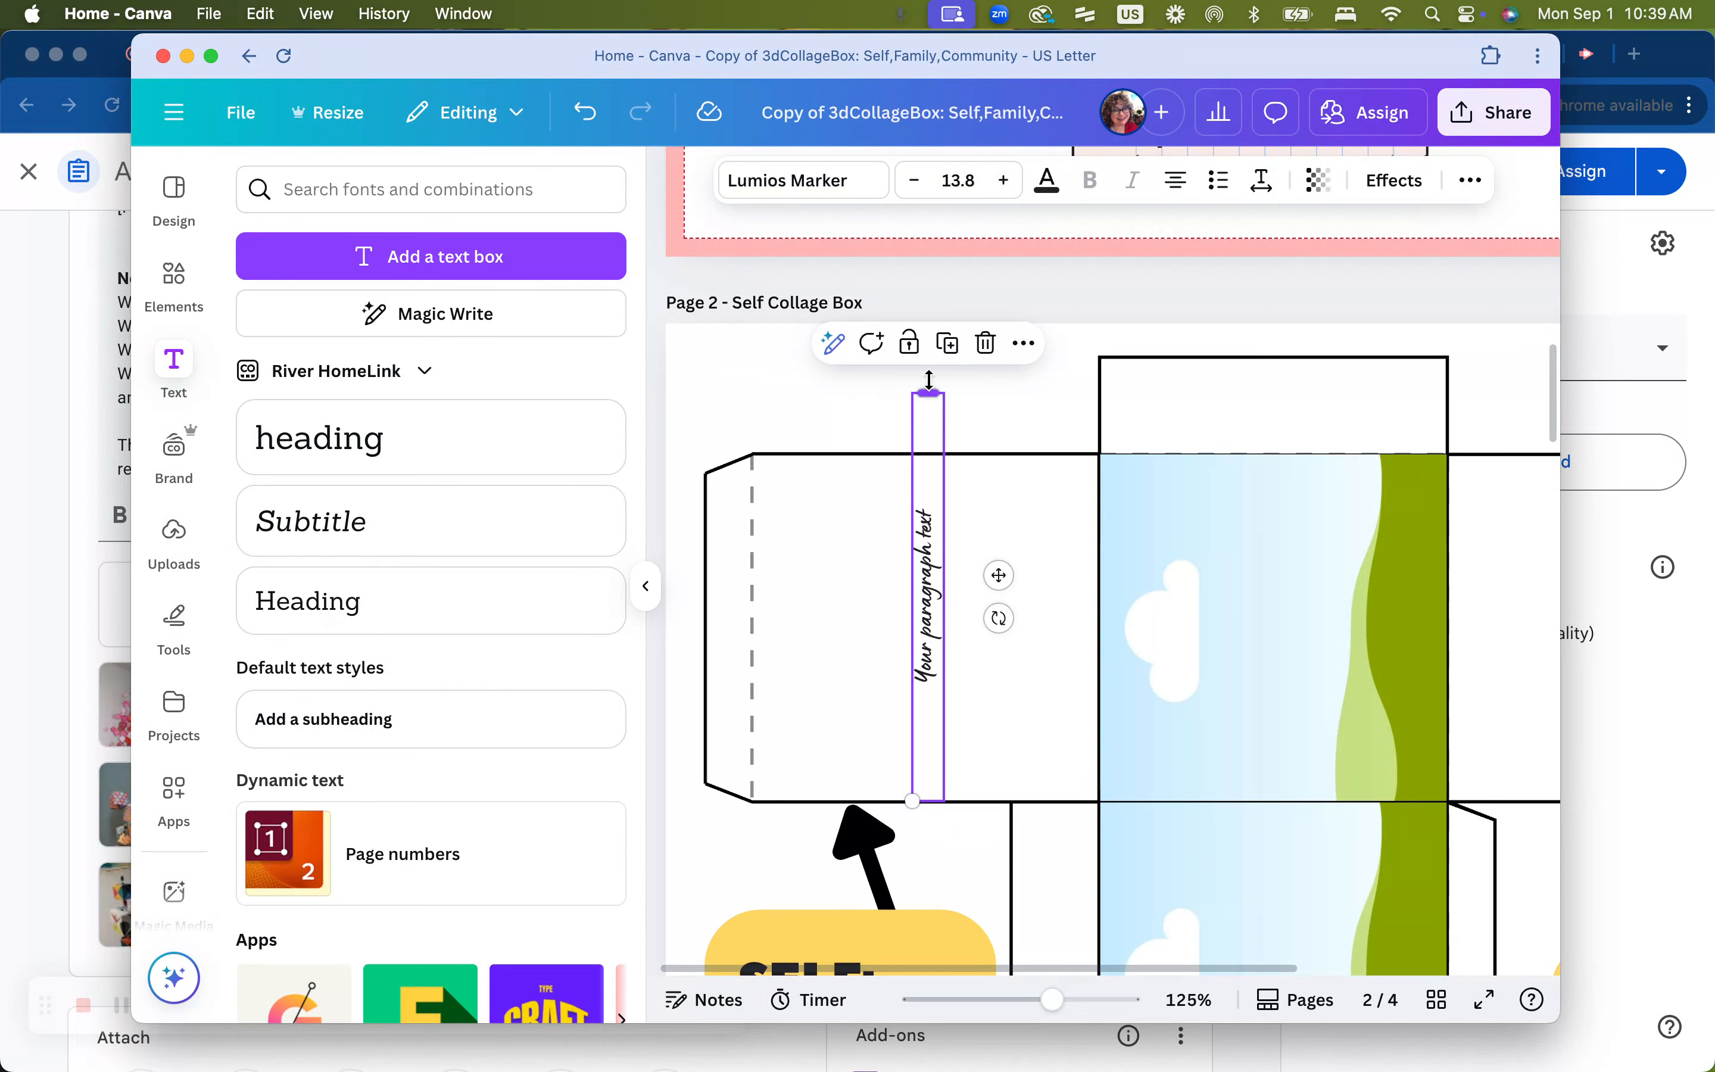
drag(928, 380, 928, 450)
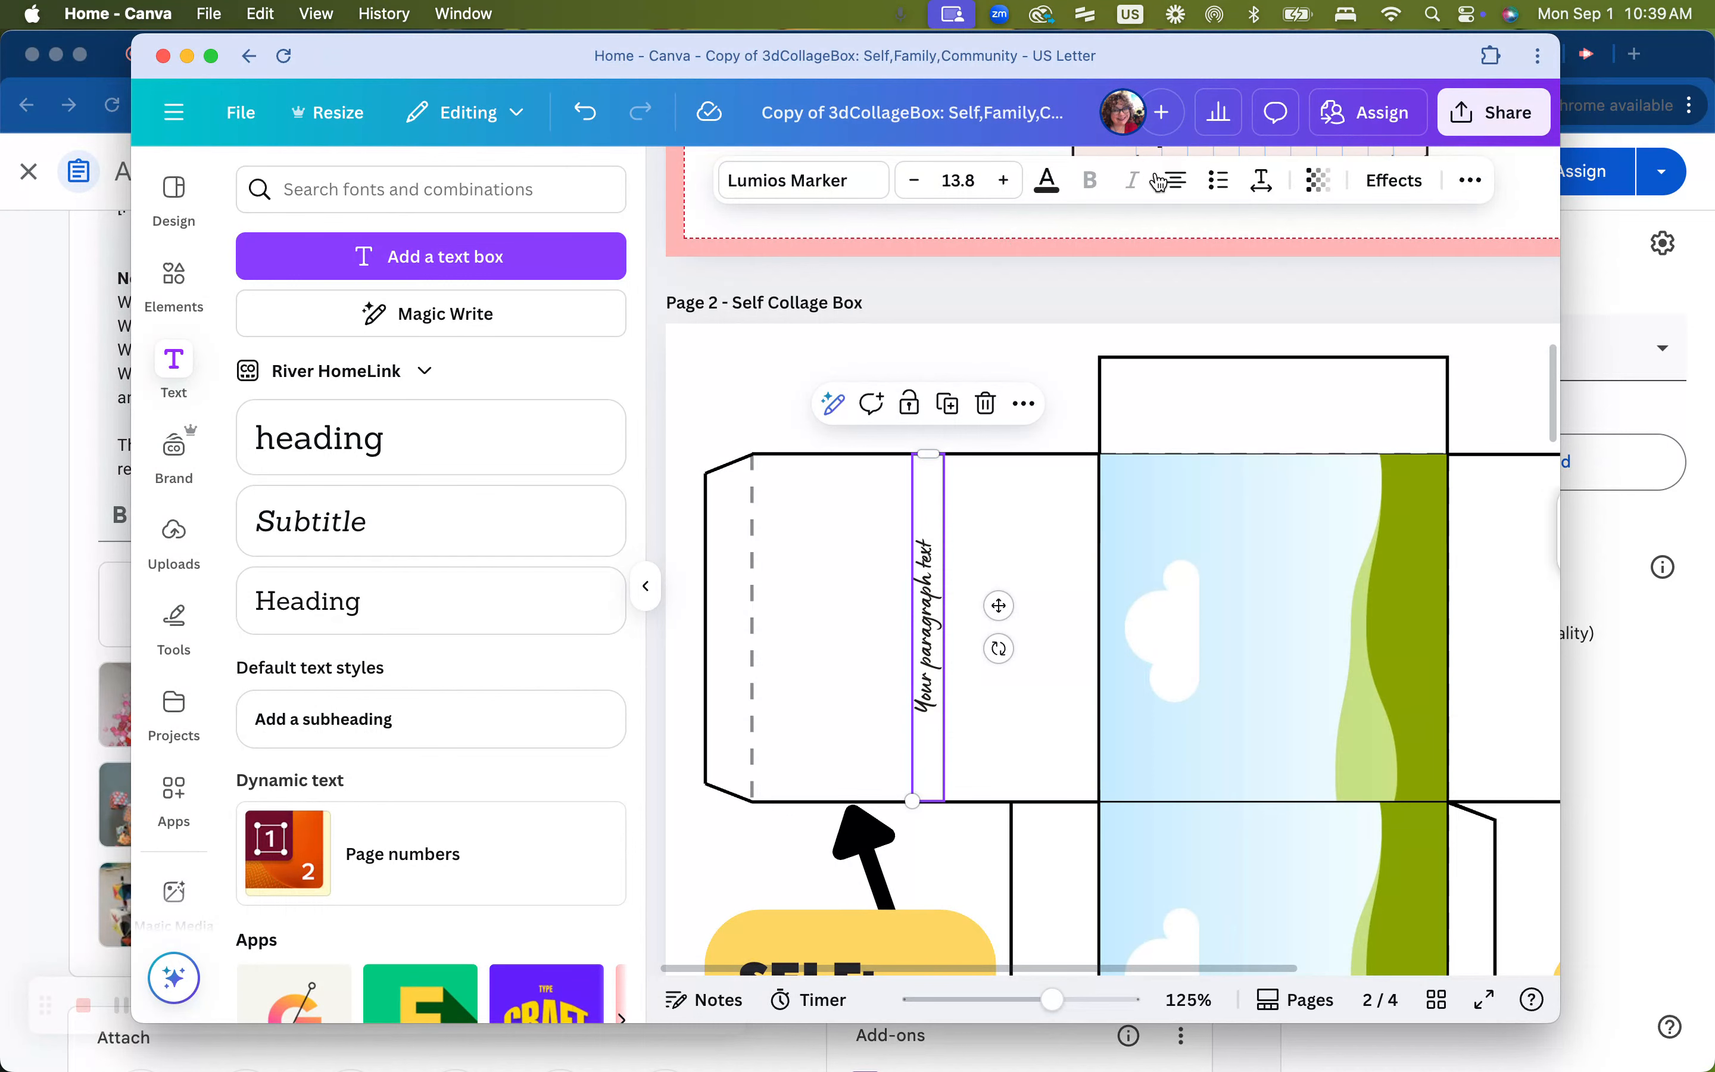
Change the text box font to Gagalin and increase its font size to 21.8
click(842, 187)
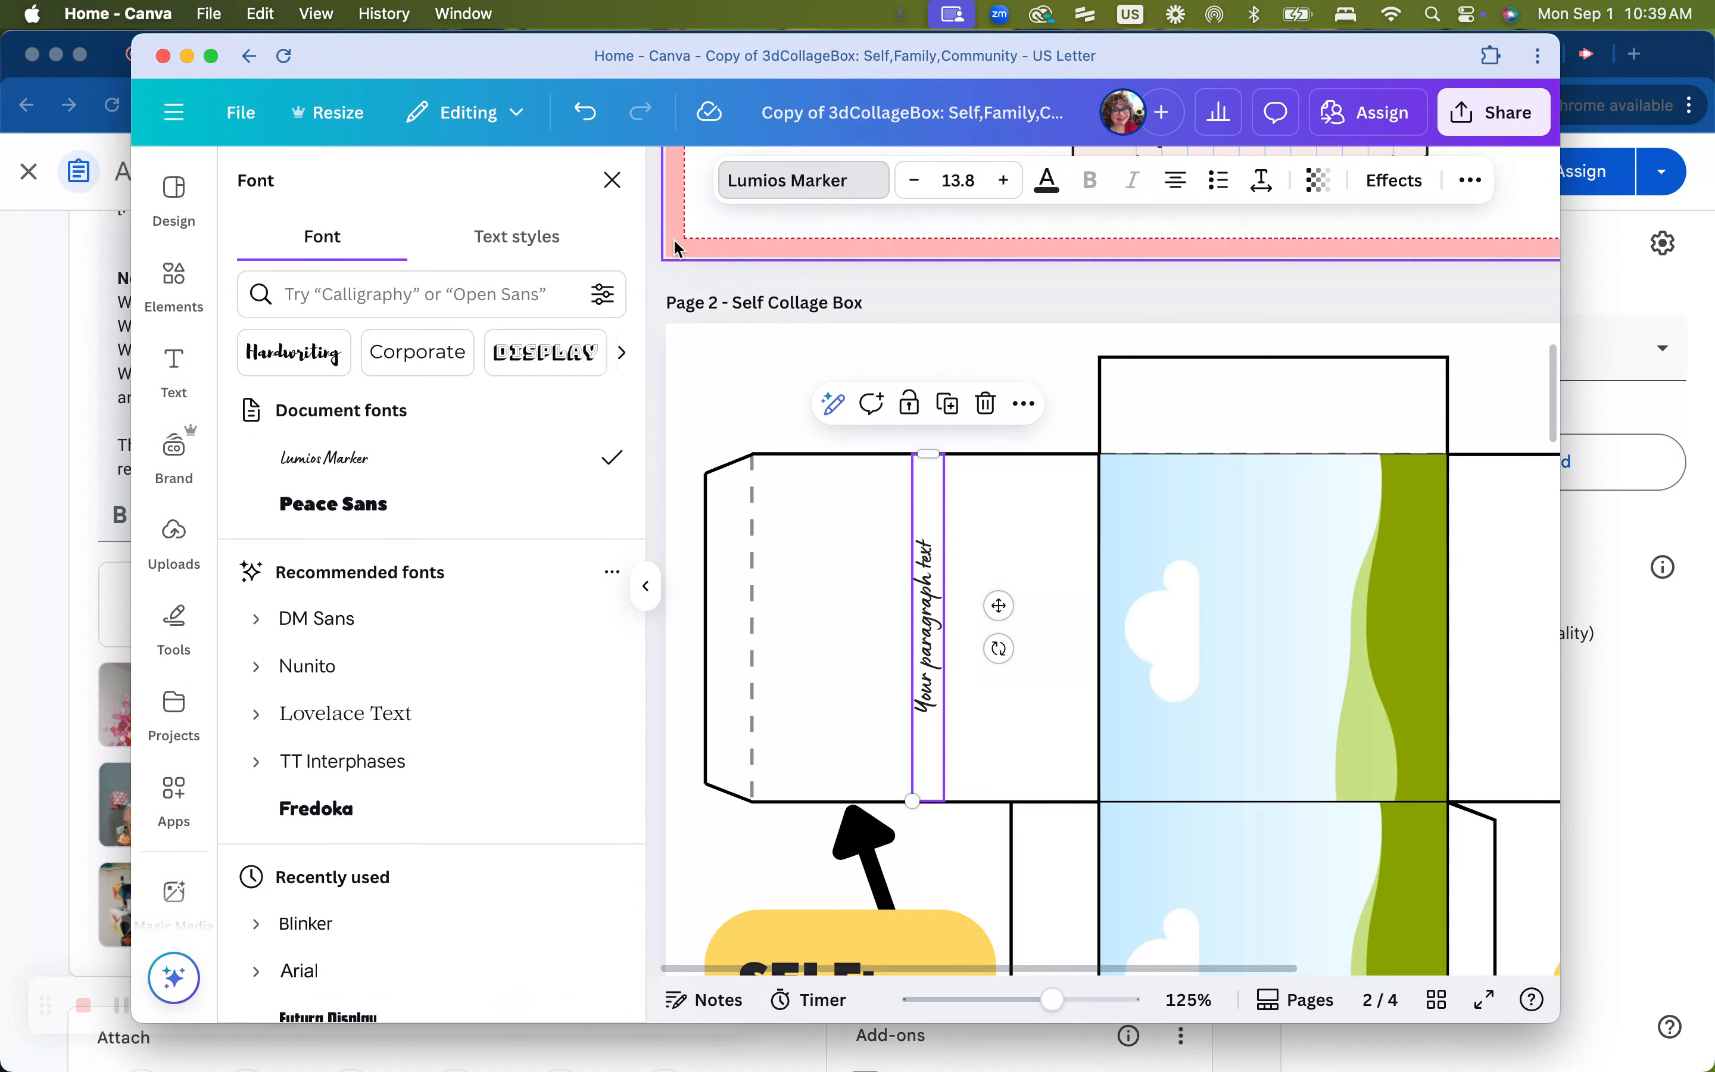
scroll(390, 668, down, 1)
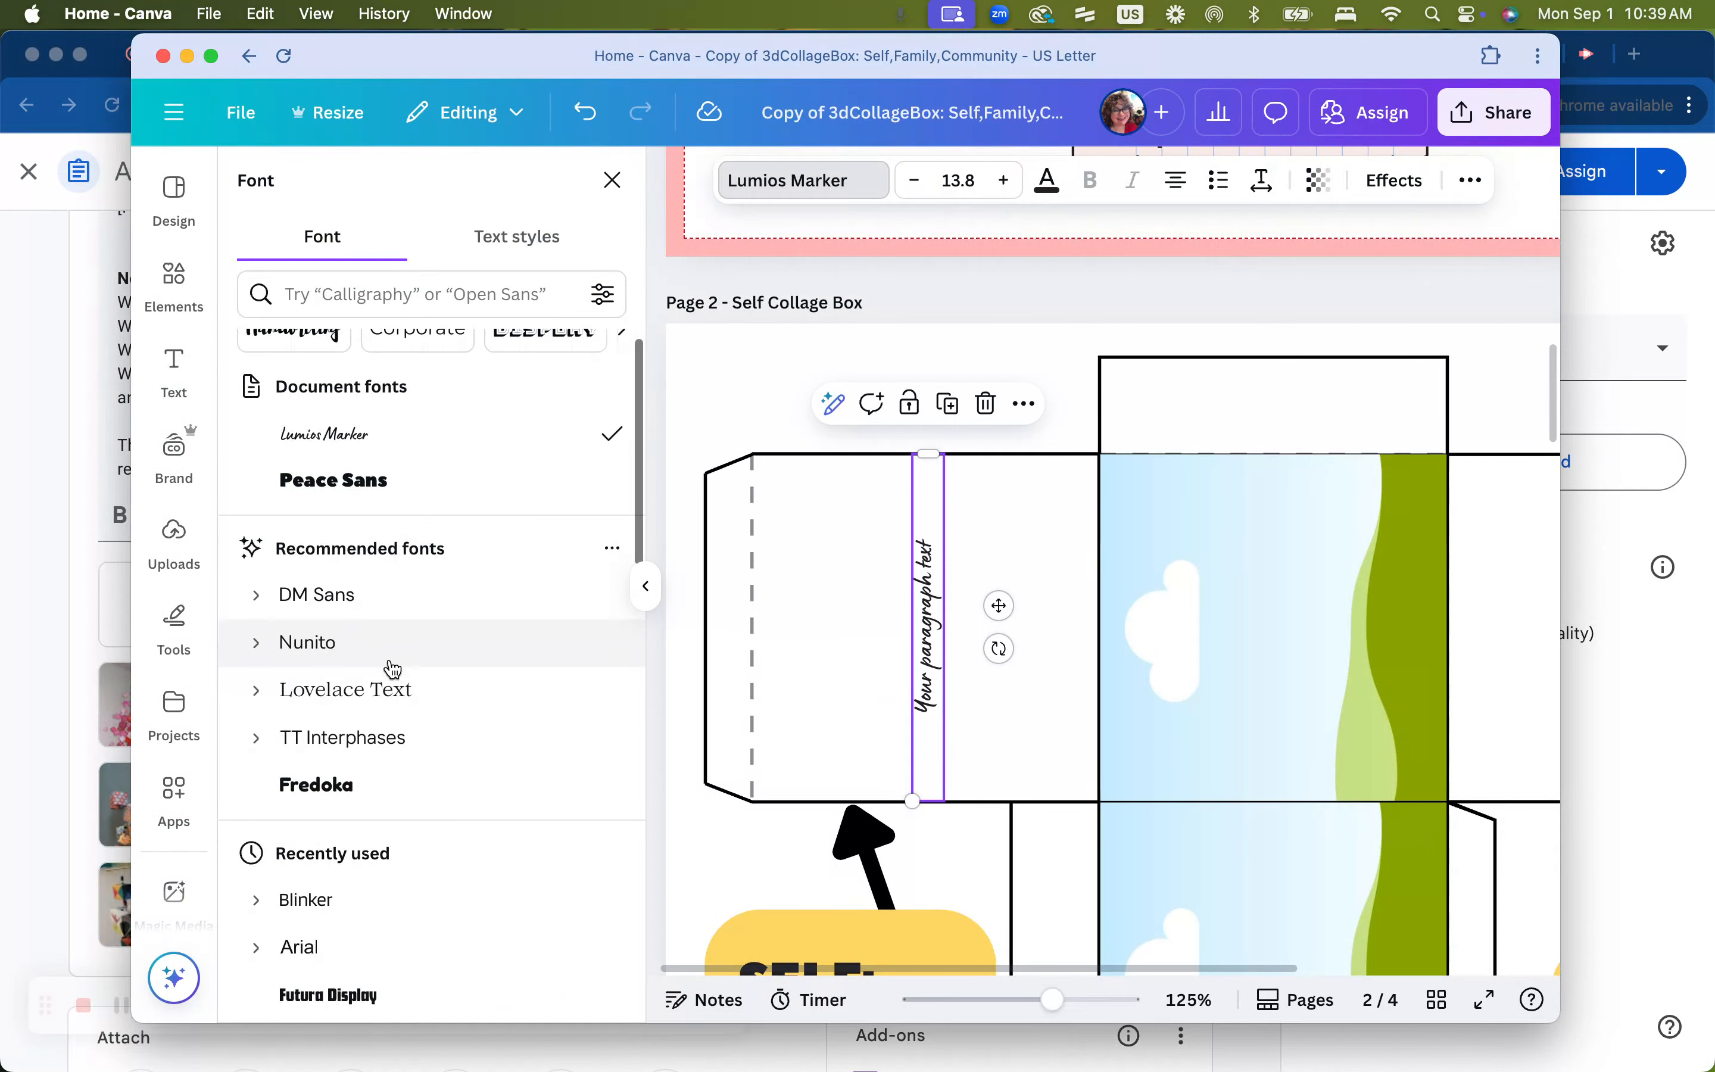
scroll(393, 670, down, 10)
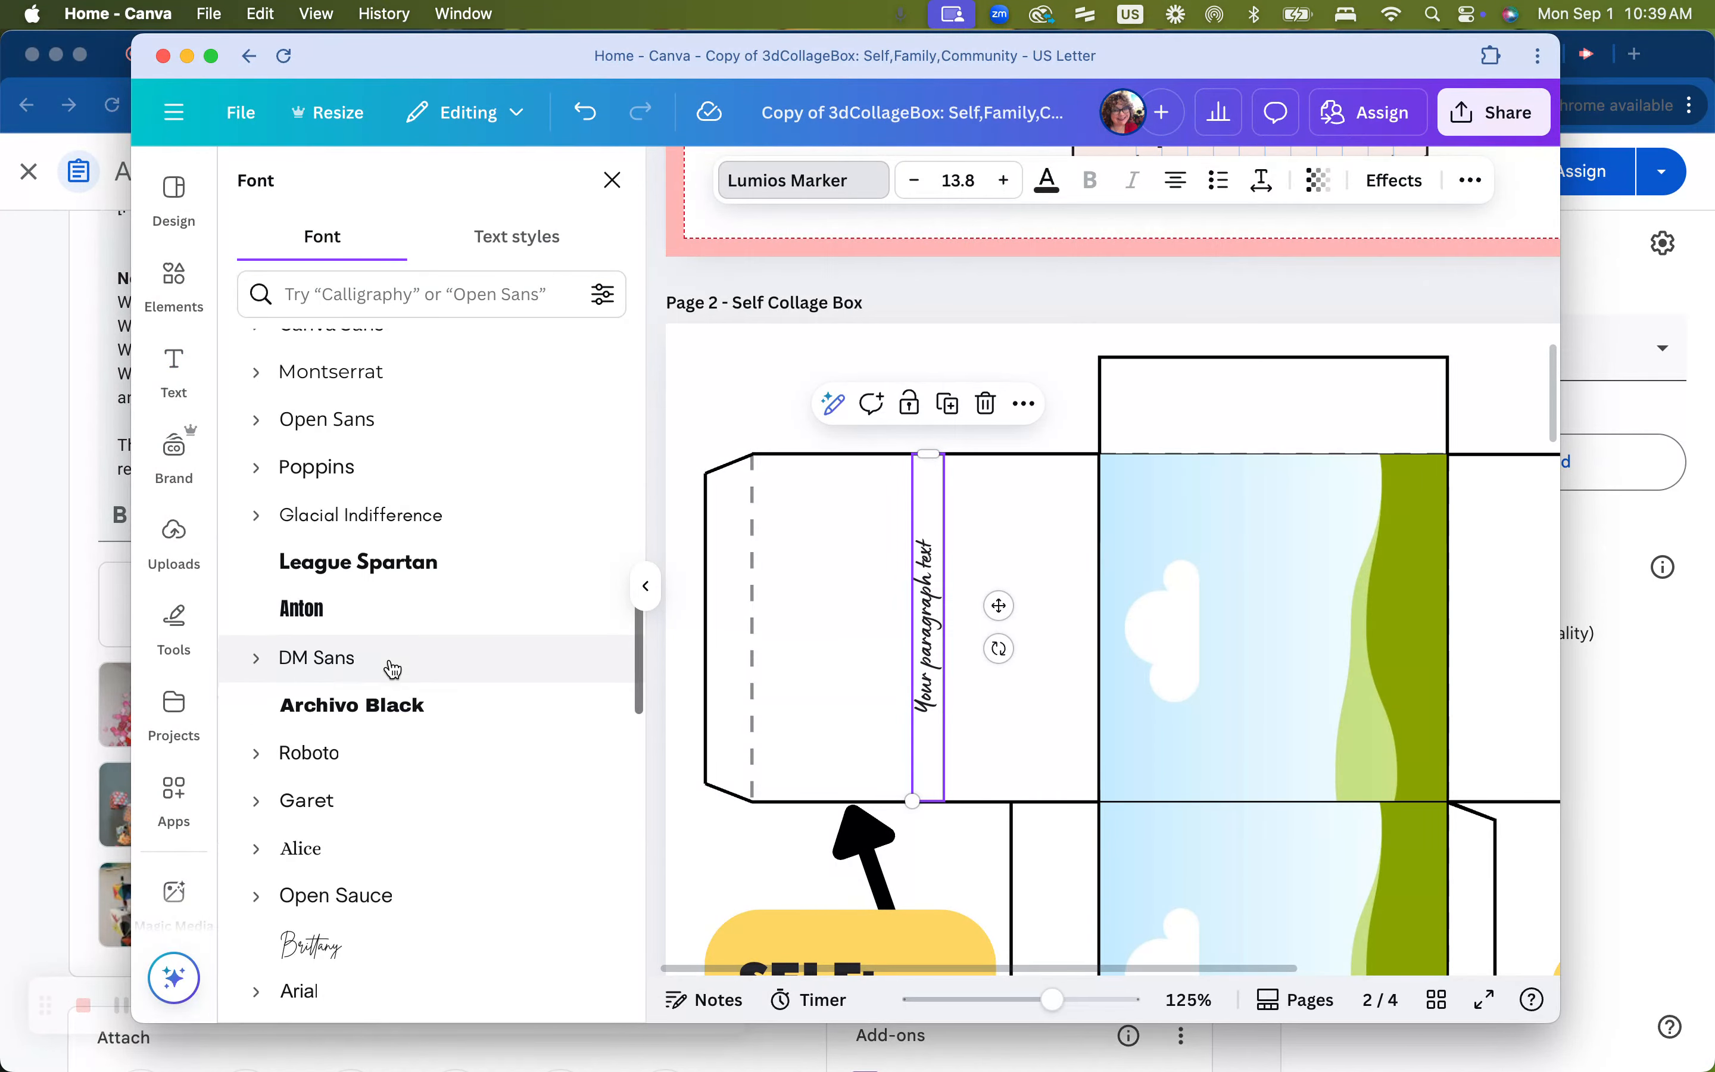
scroll(393, 669, down, 5)
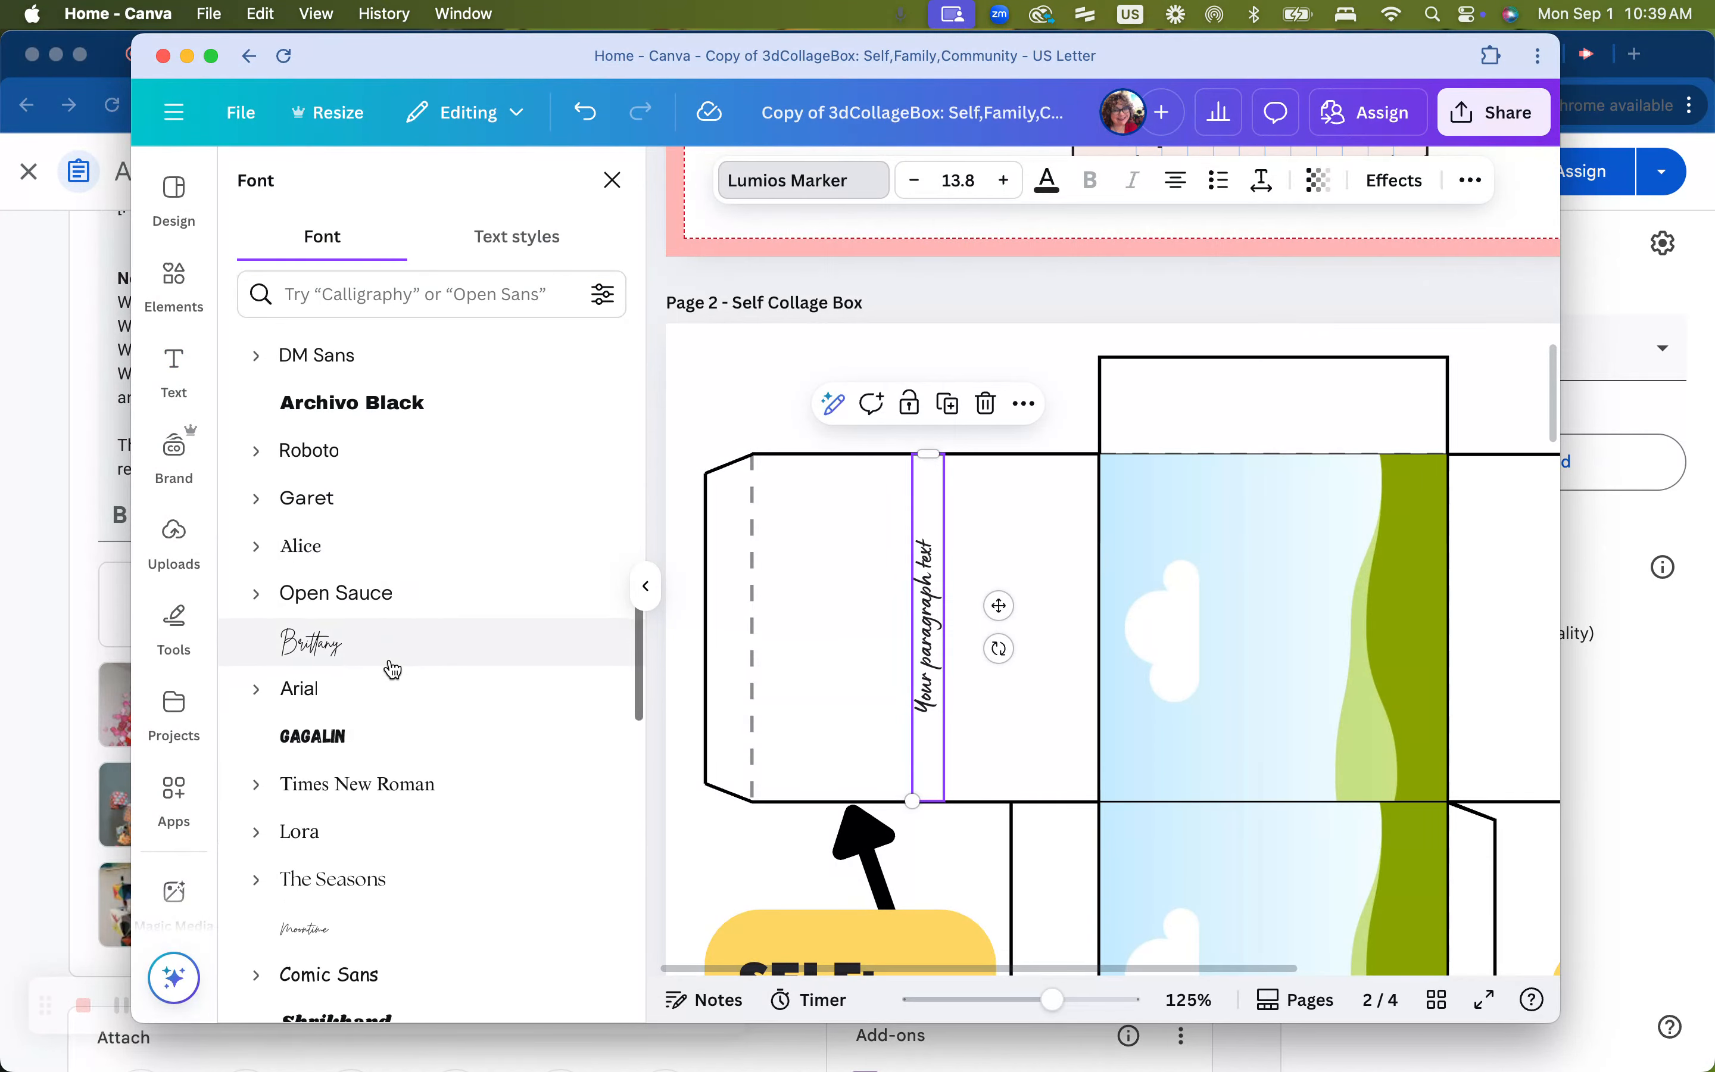
click(357, 726)
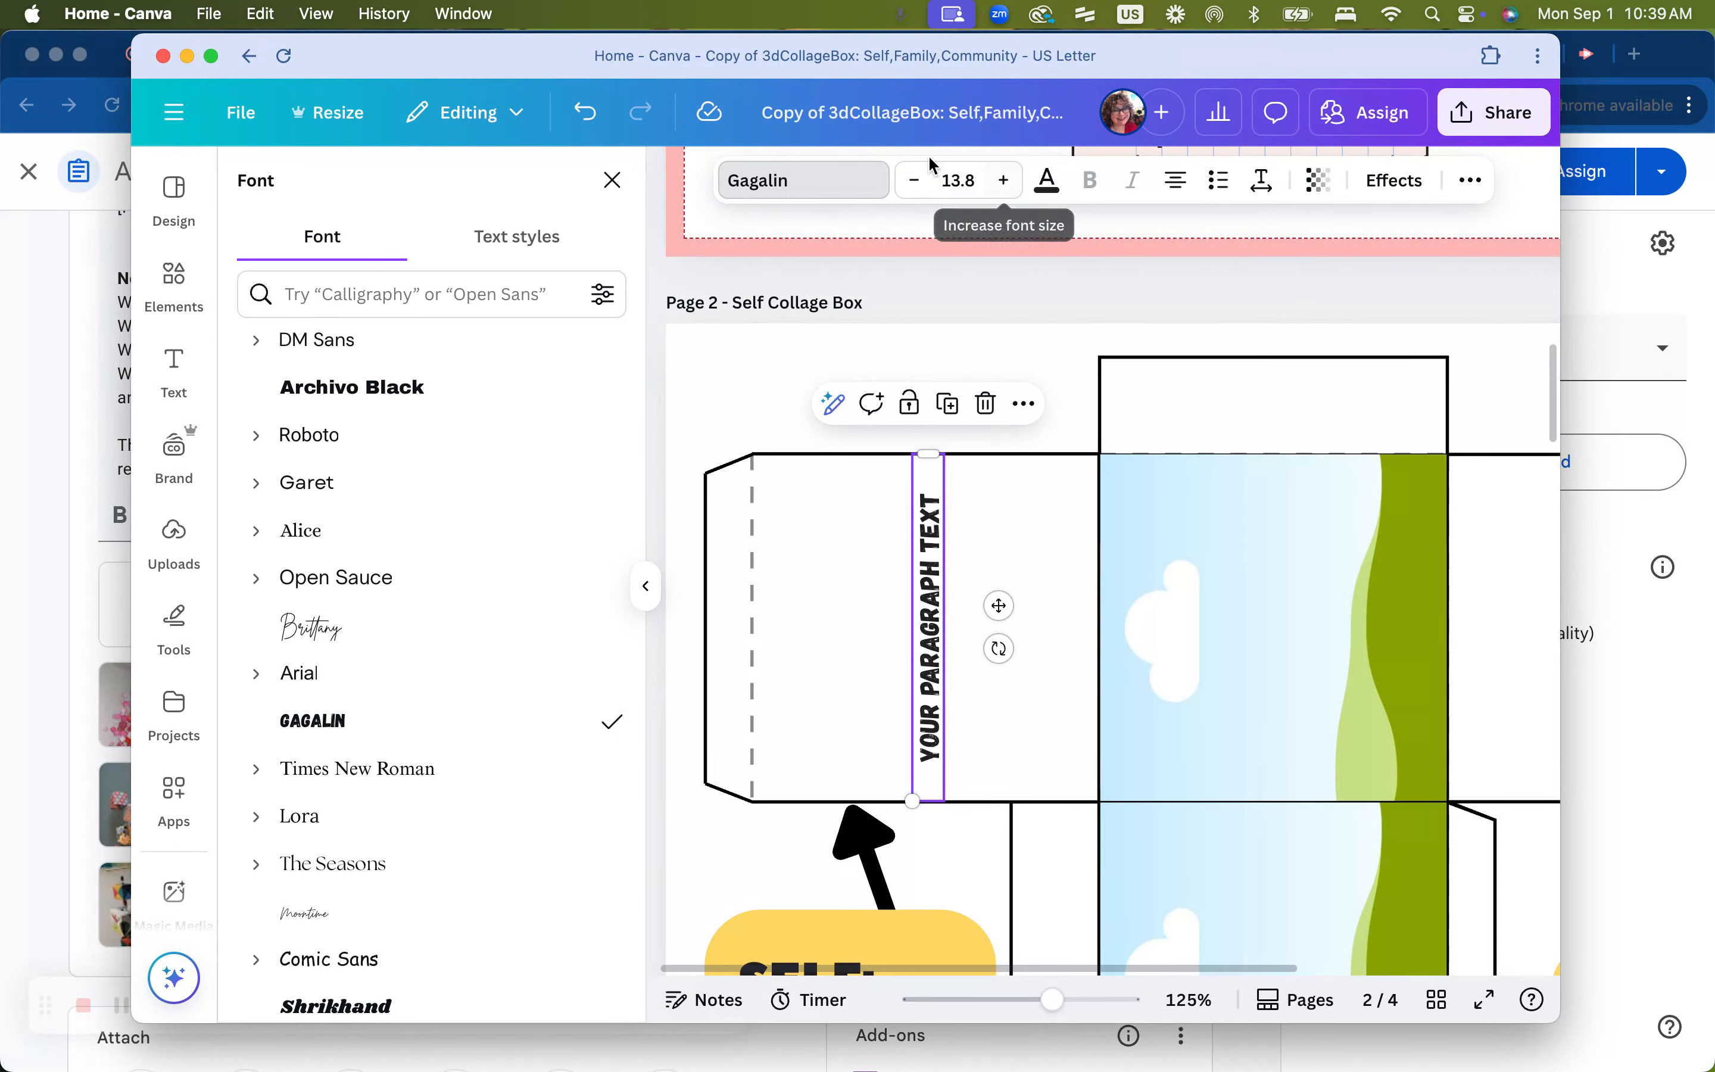
click(1014, 182)
click(1014, 182)
click(1015, 182)
click(1015, 183)
click(1014, 182)
click(1015, 182)
click(1014, 182)
click(1015, 182)
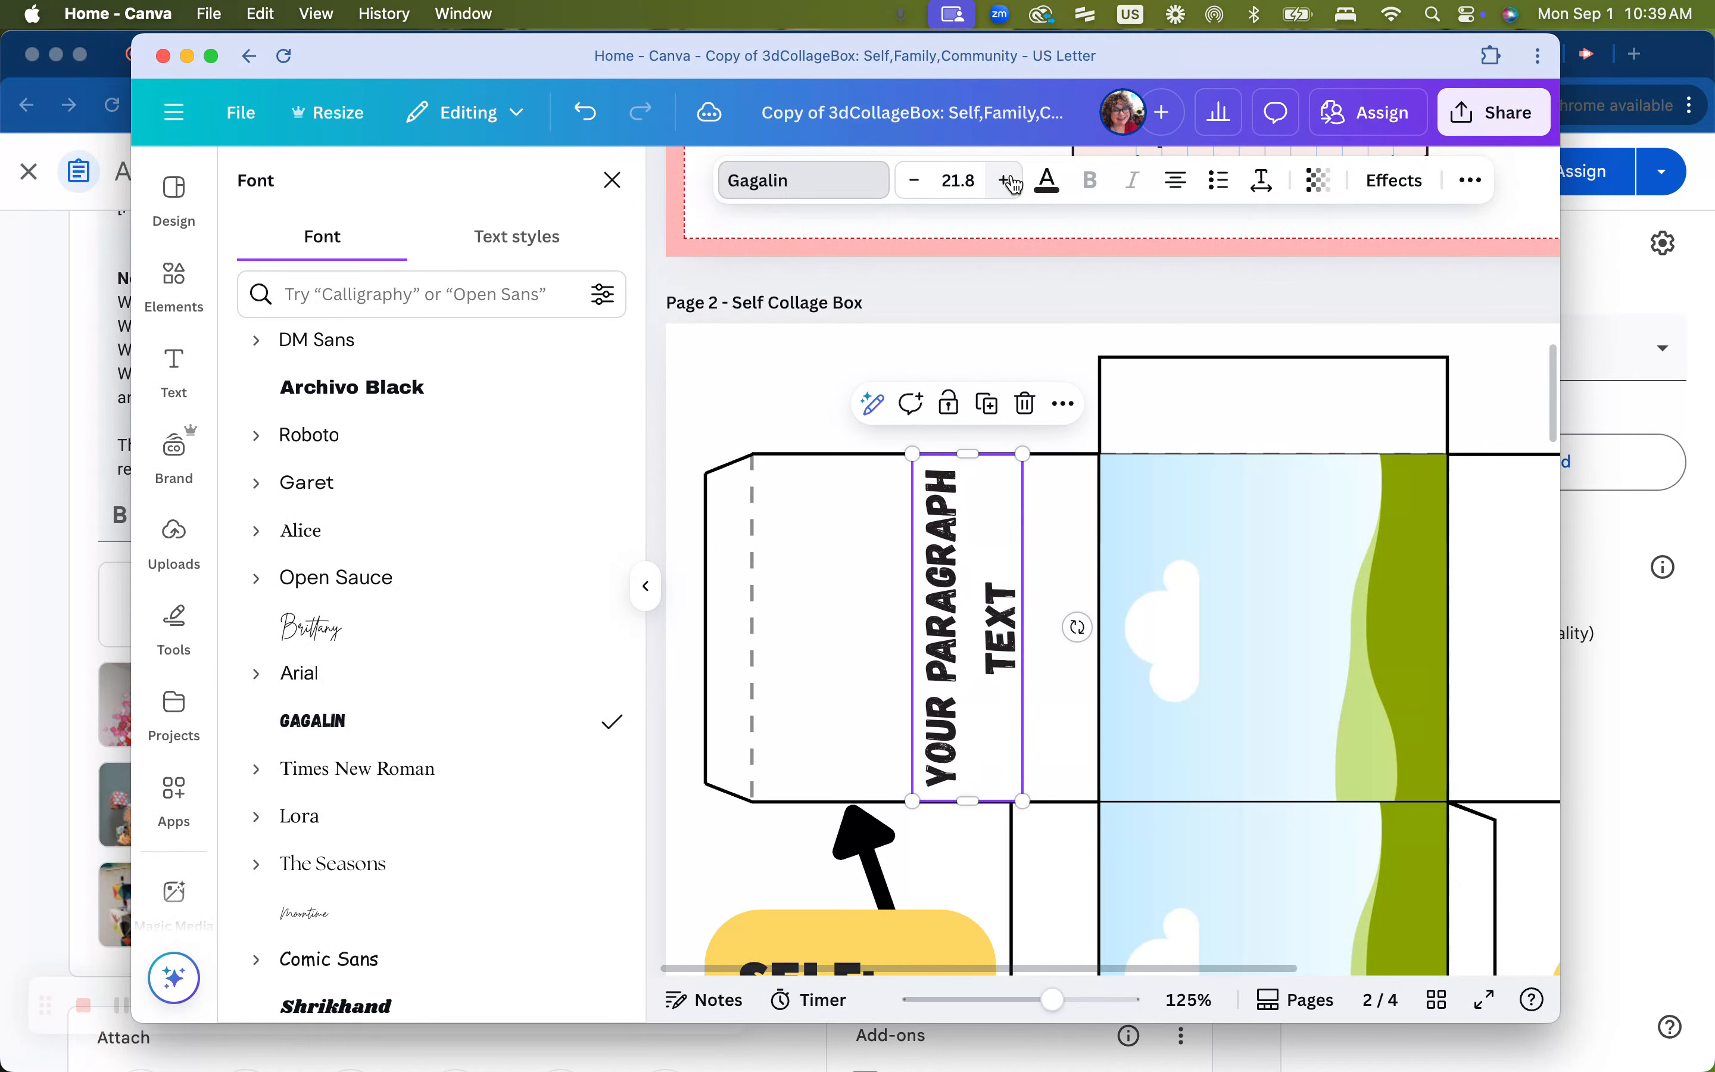
Replace the placeholder text with SELF and set its font size to 76.8
double_click(953, 614)
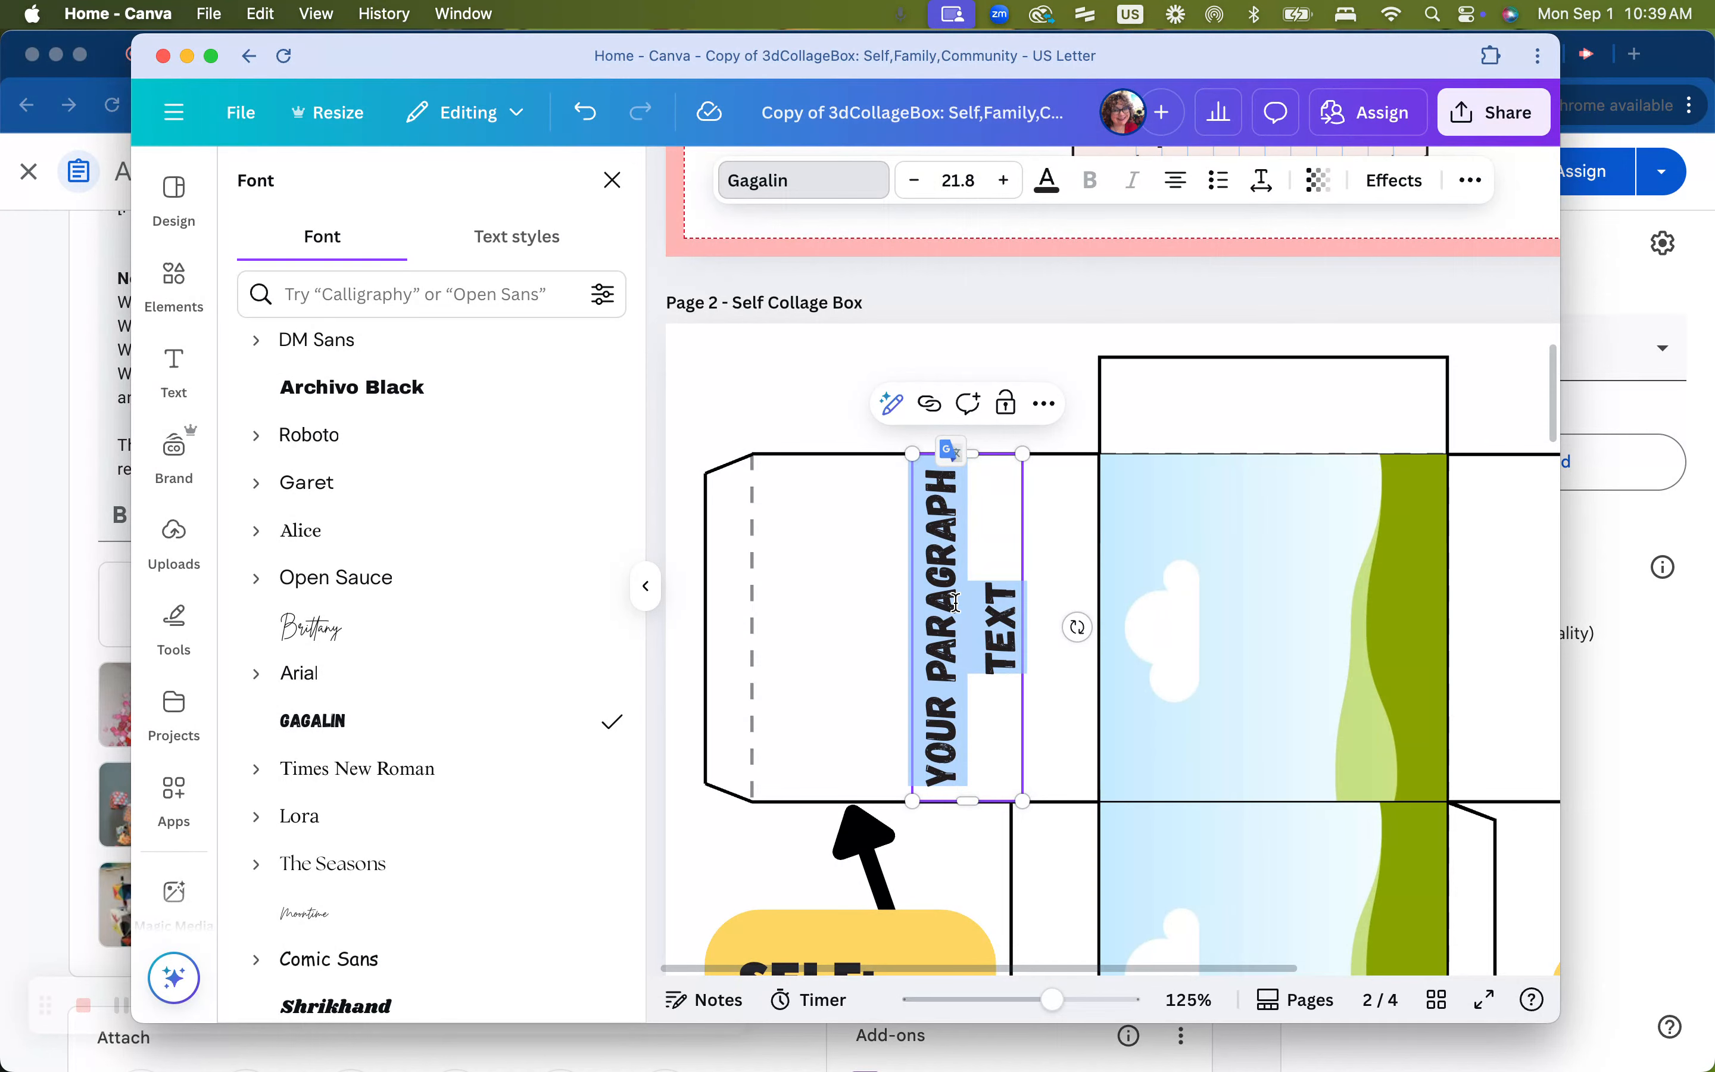
text(SELF)
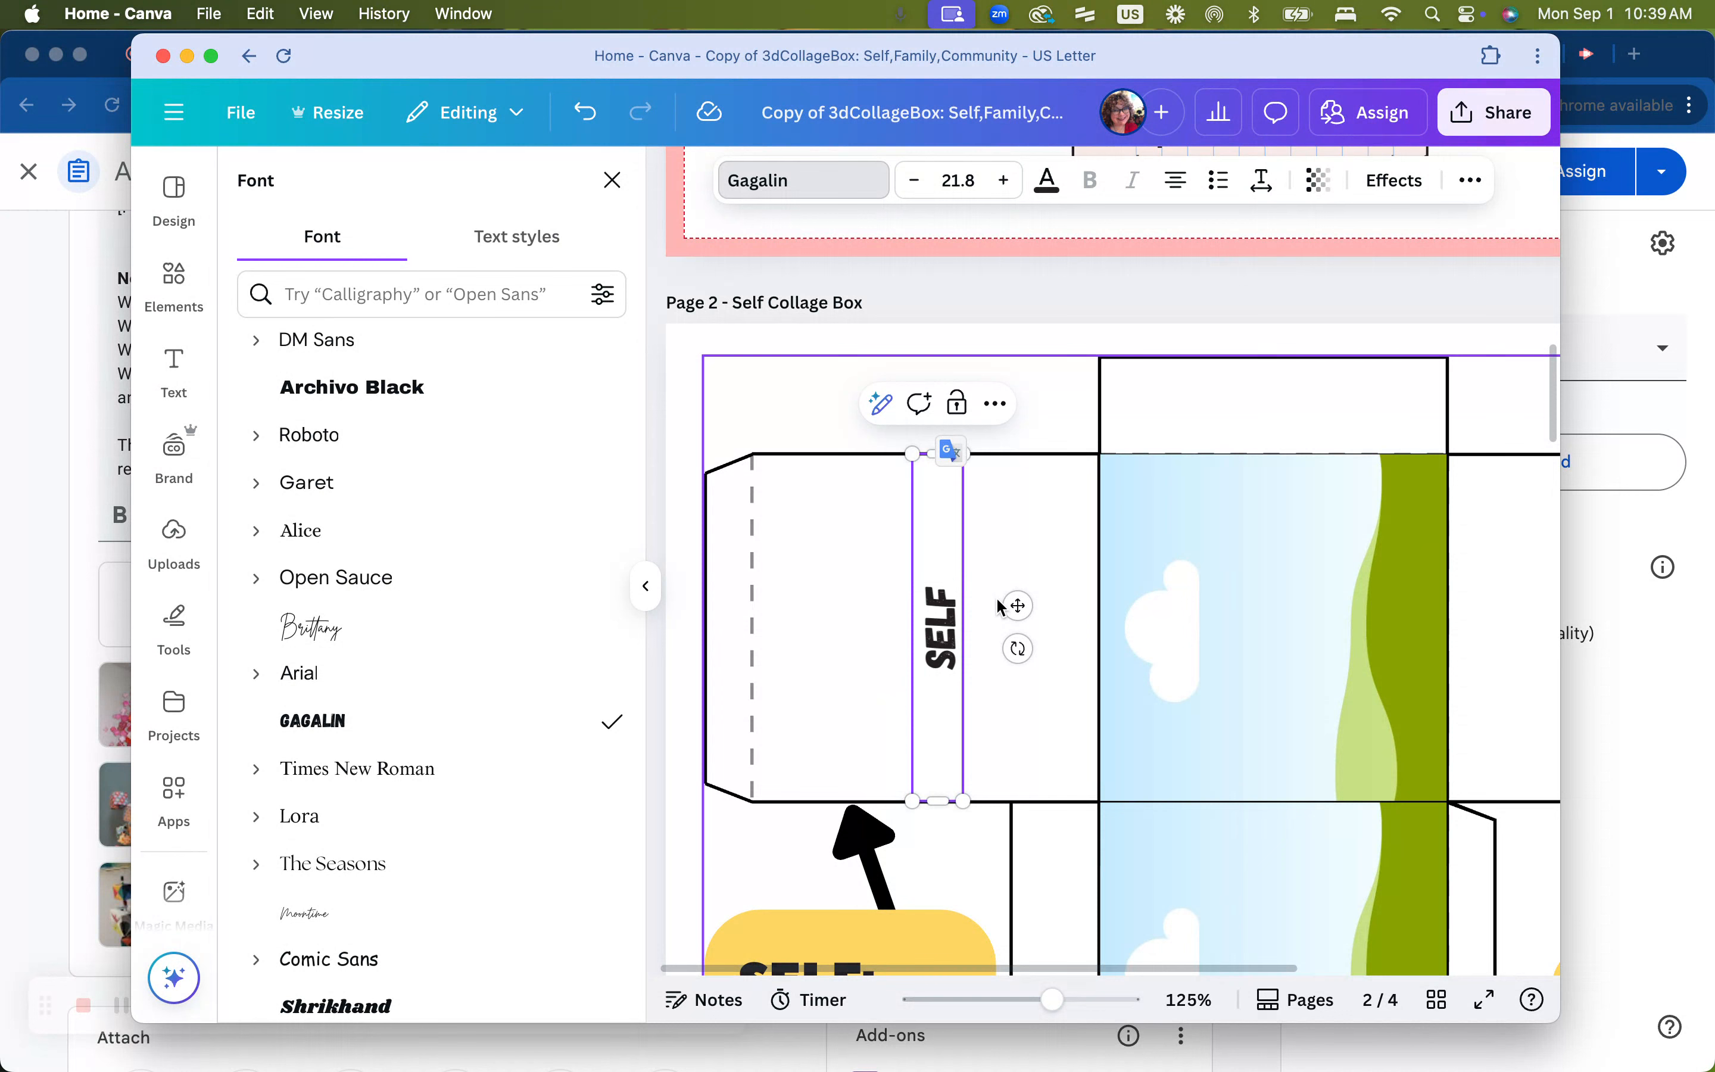
click(1002, 180)
click(1003, 180)
click(1003, 179)
drag(1003, 179, 1003, 179)
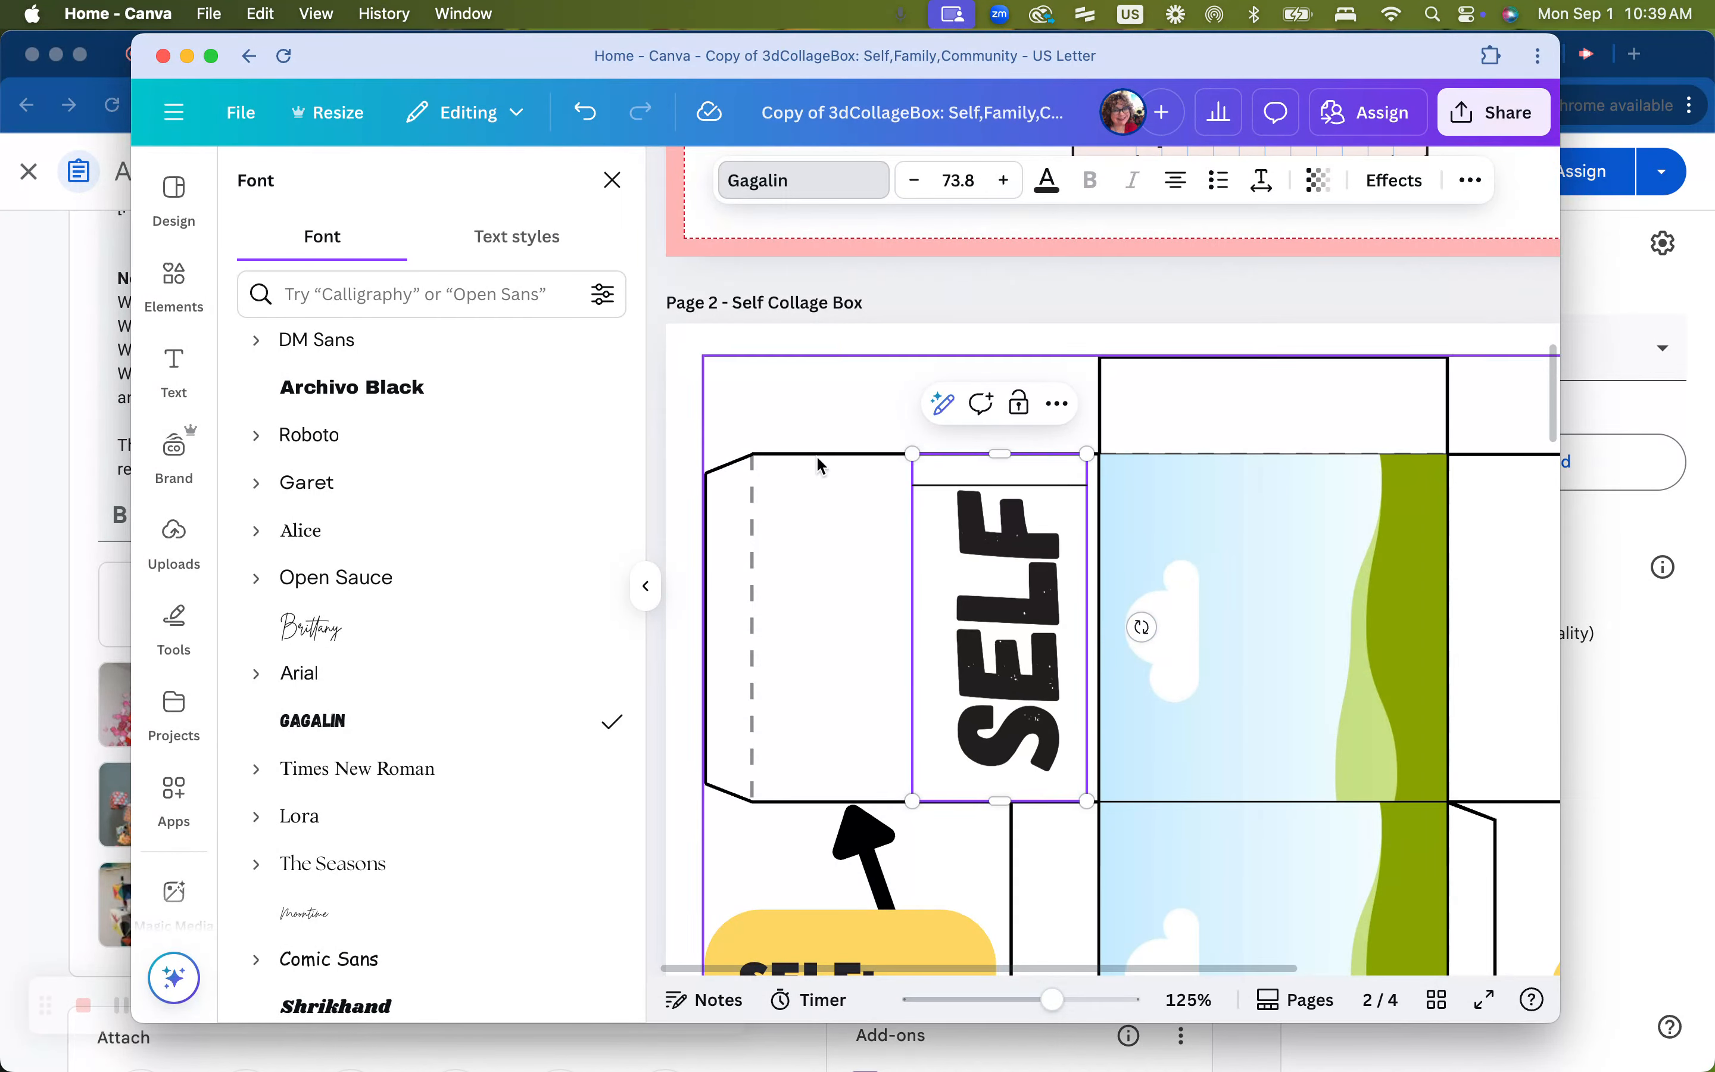
drag(1002, 186, 1004, 188)
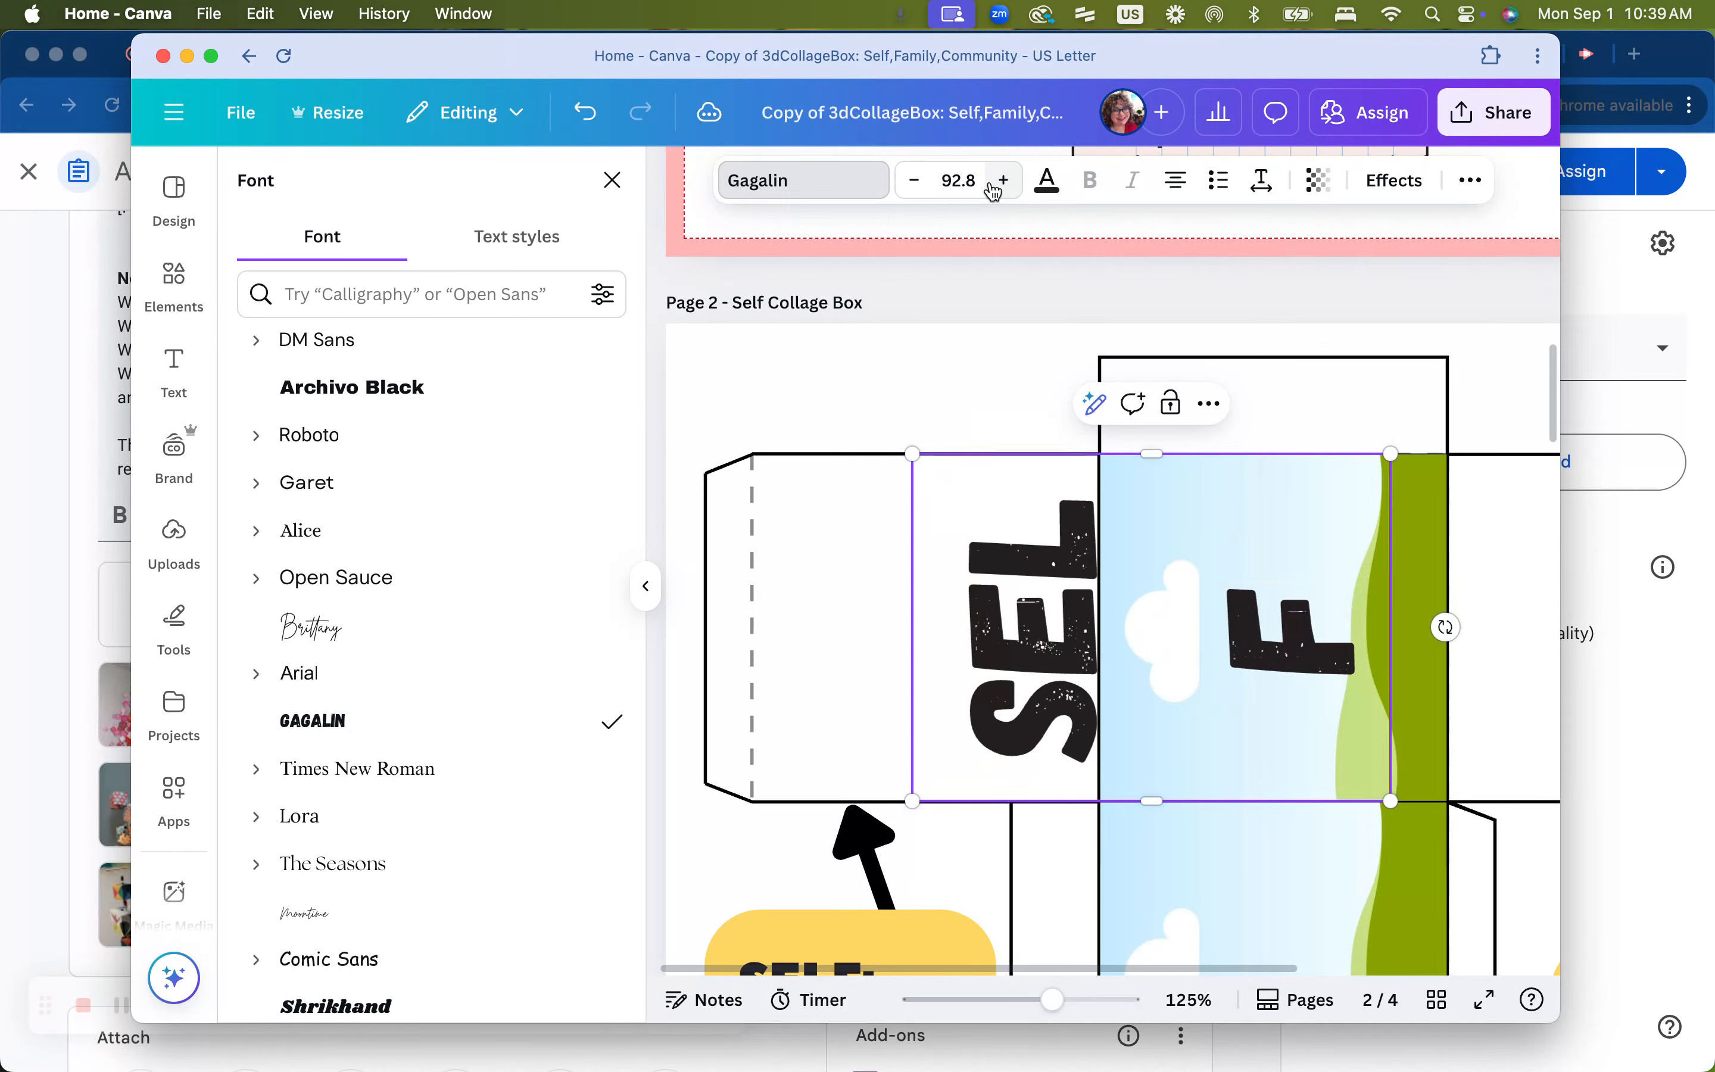
click(914, 181)
click(914, 182)
click(914, 182)
click(914, 182)
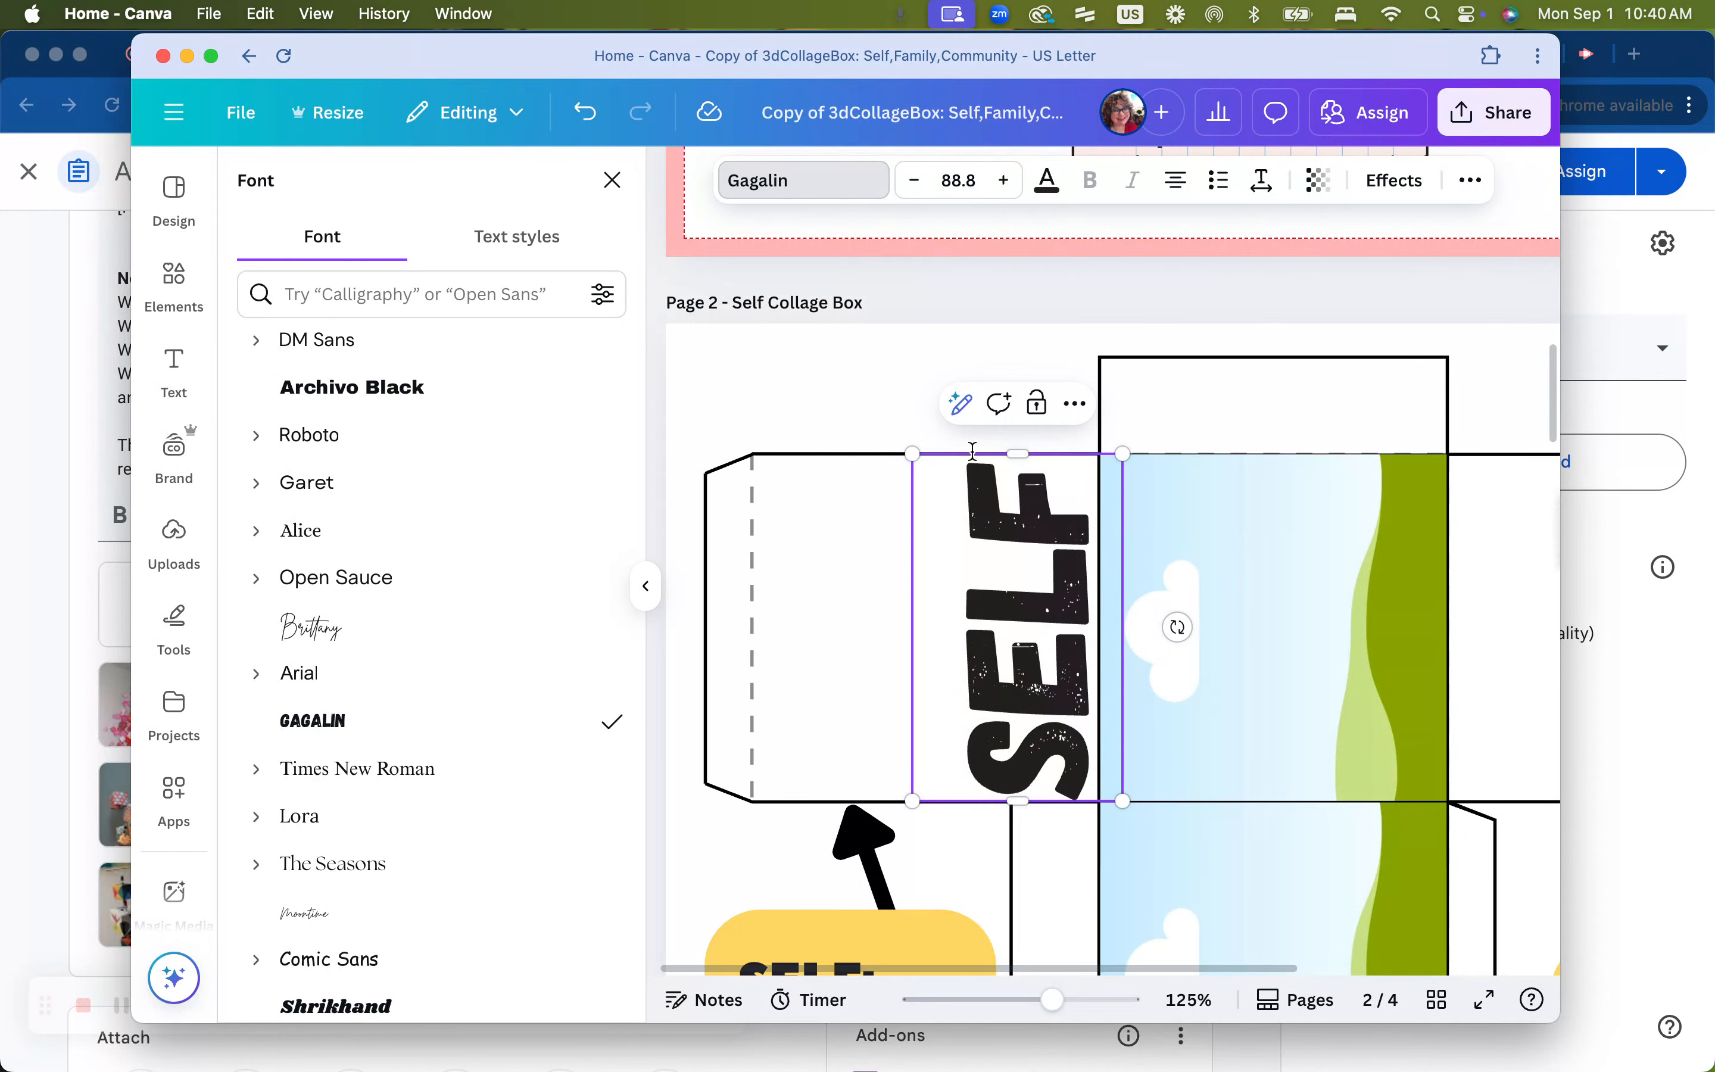
click(916, 181)
click(916, 182)
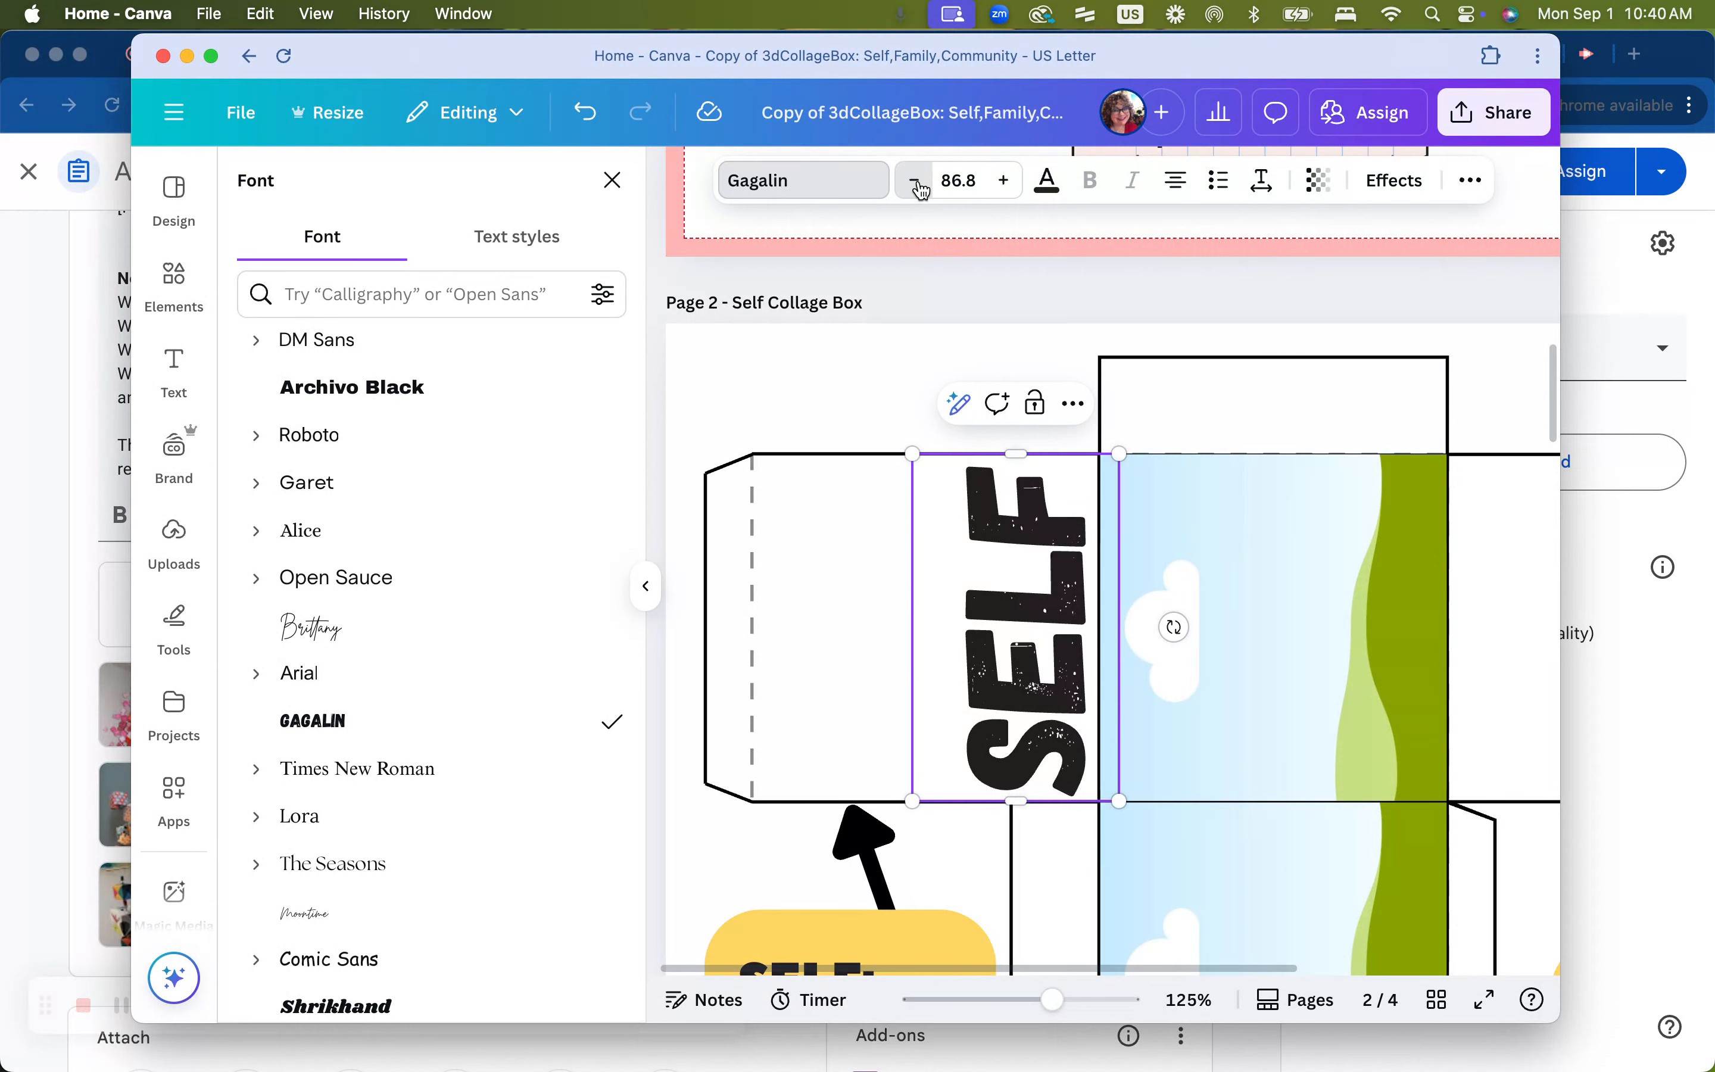
click(916, 182)
click(916, 181)
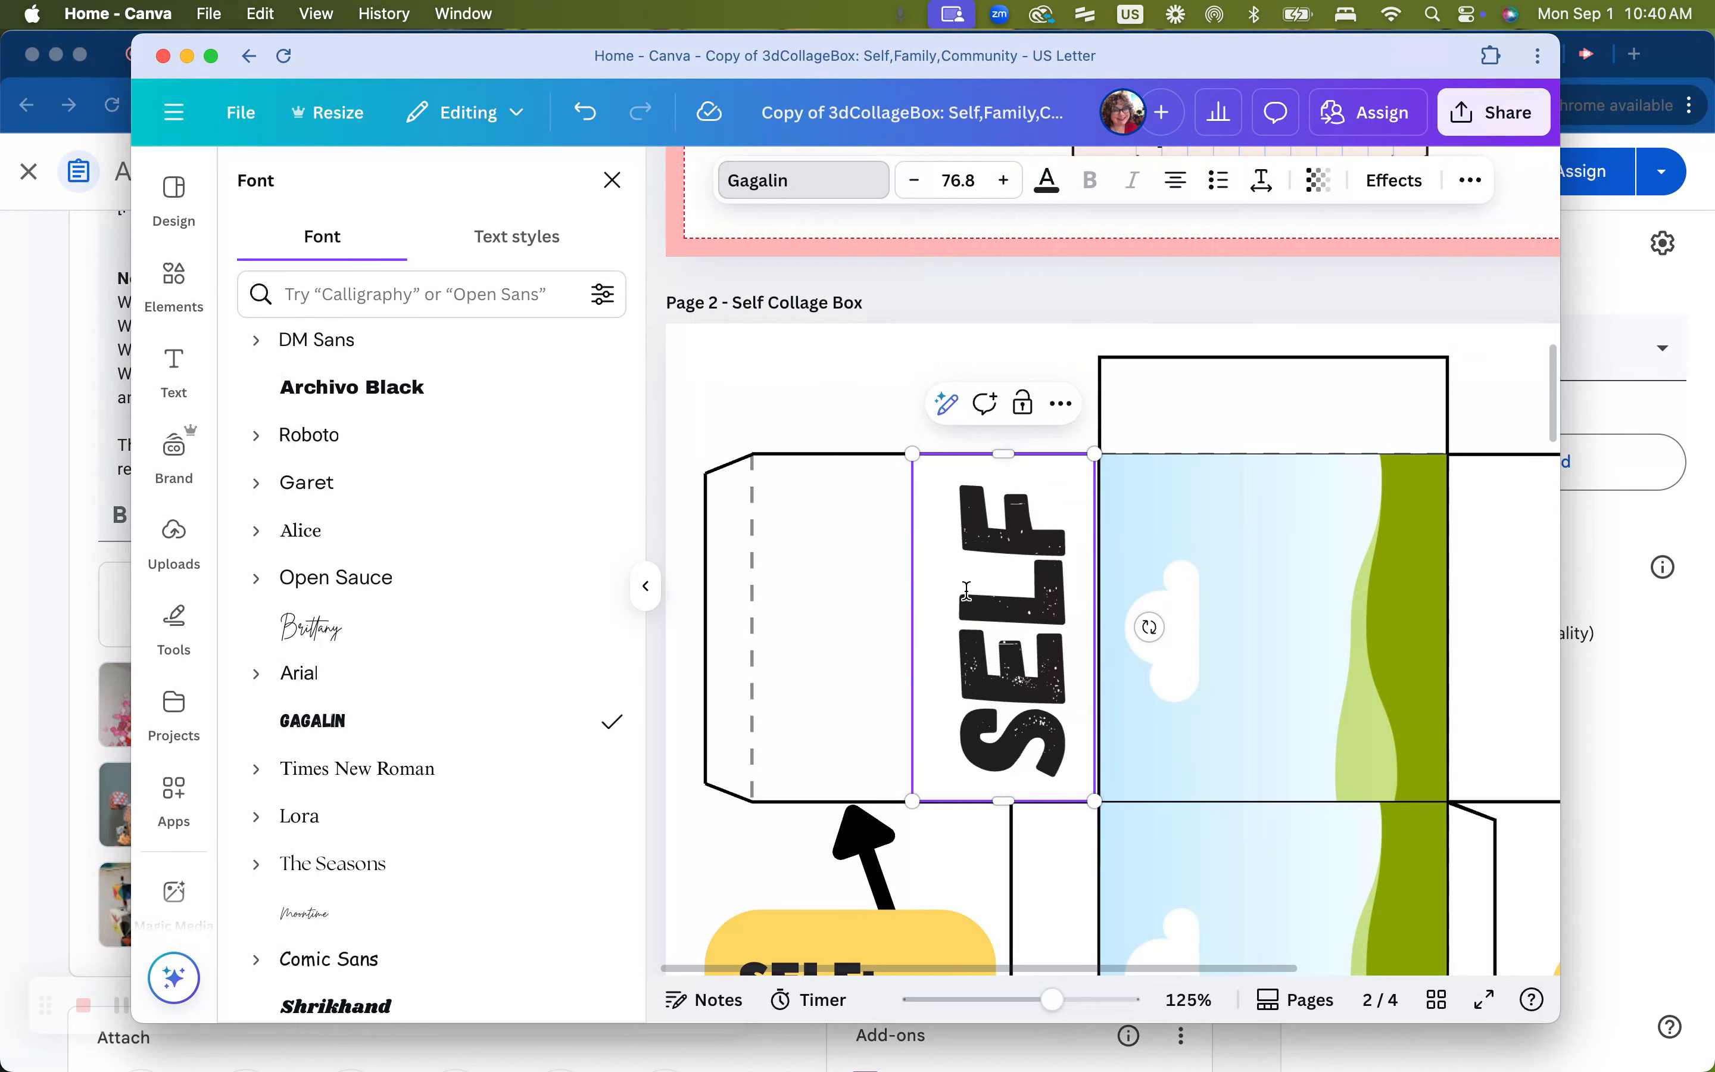
Move the SELF text box left onto the panel and rotate it diagonally
click(853, 410)
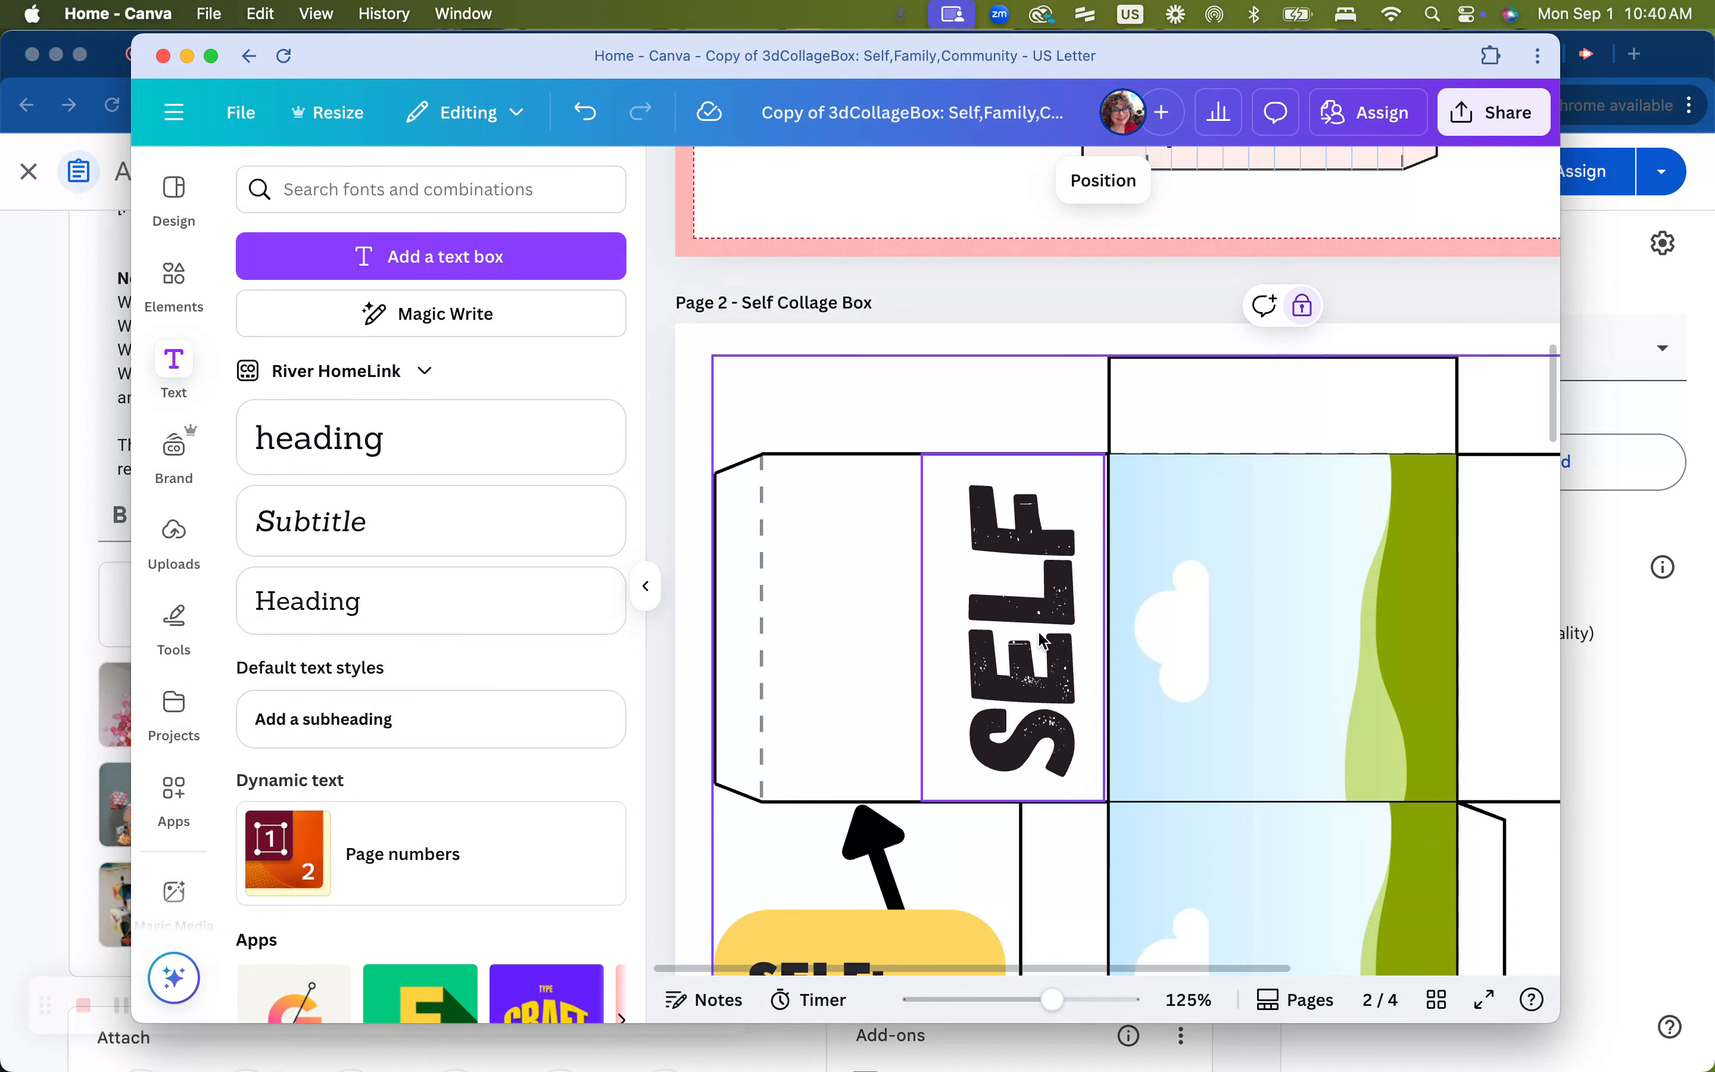
click(1039, 610)
drag(1043, 610, 953, 608)
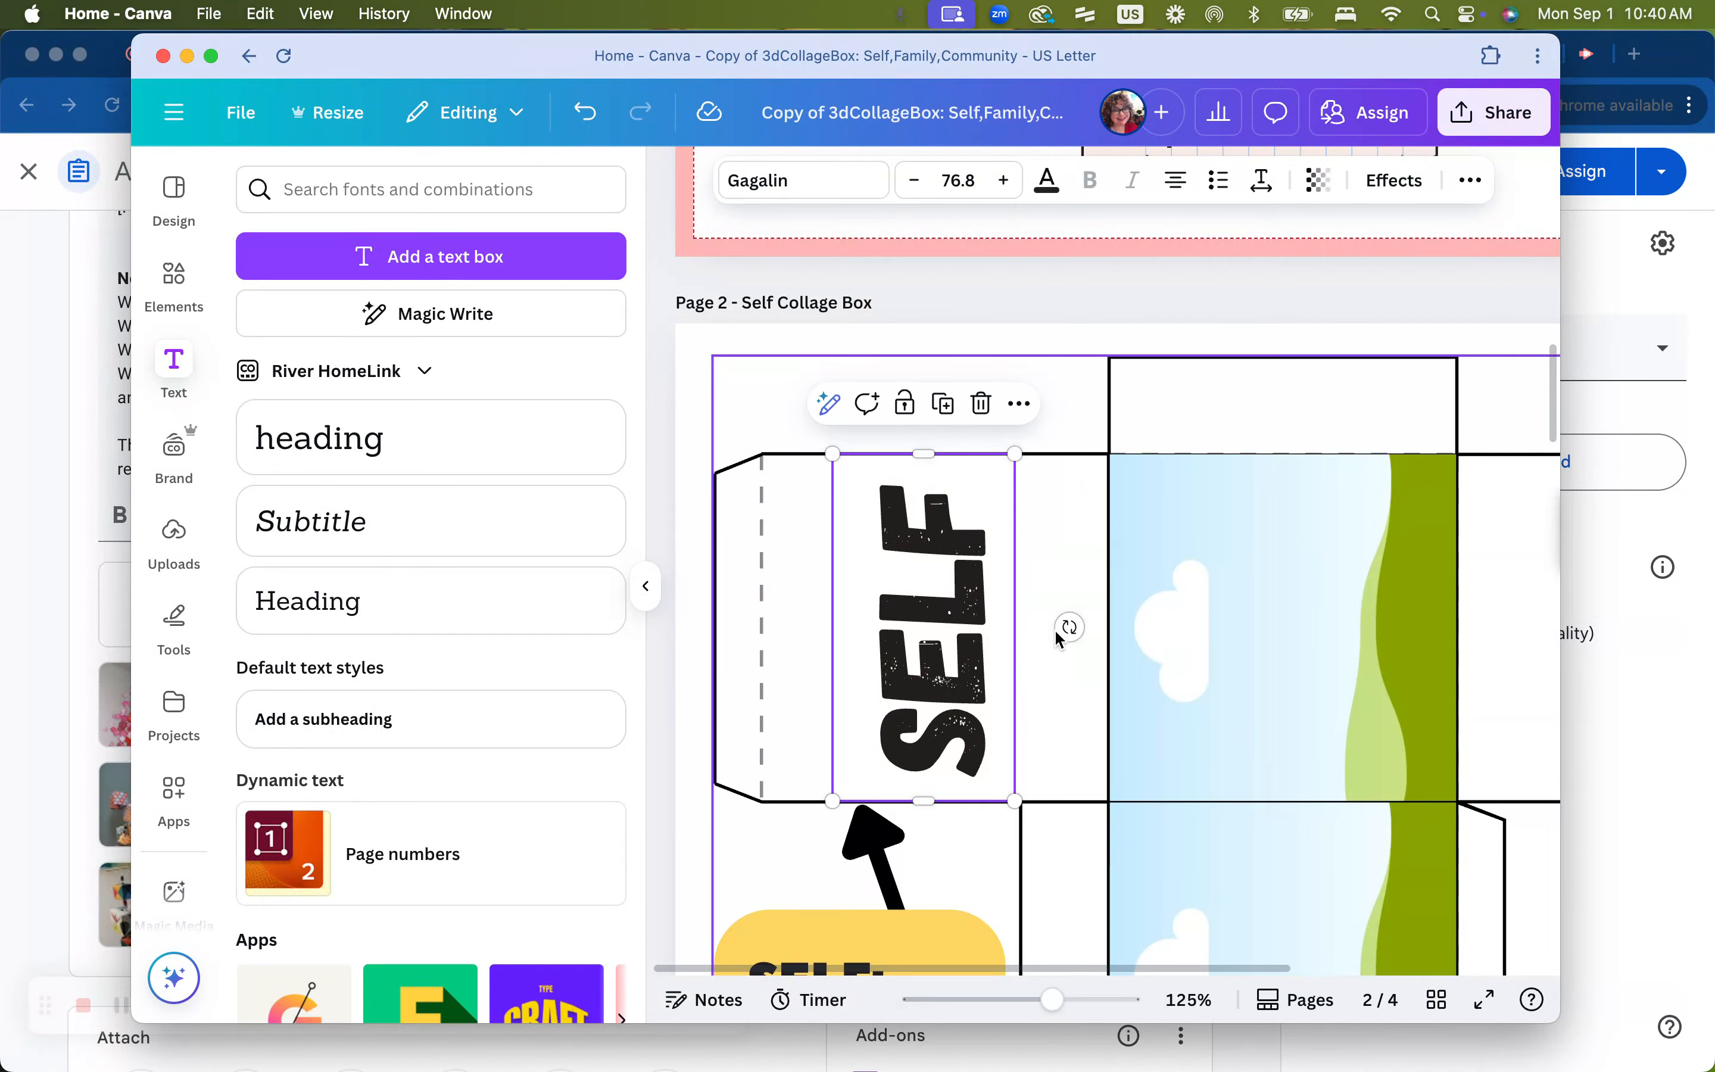
drag(1069, 626, 977, 688)
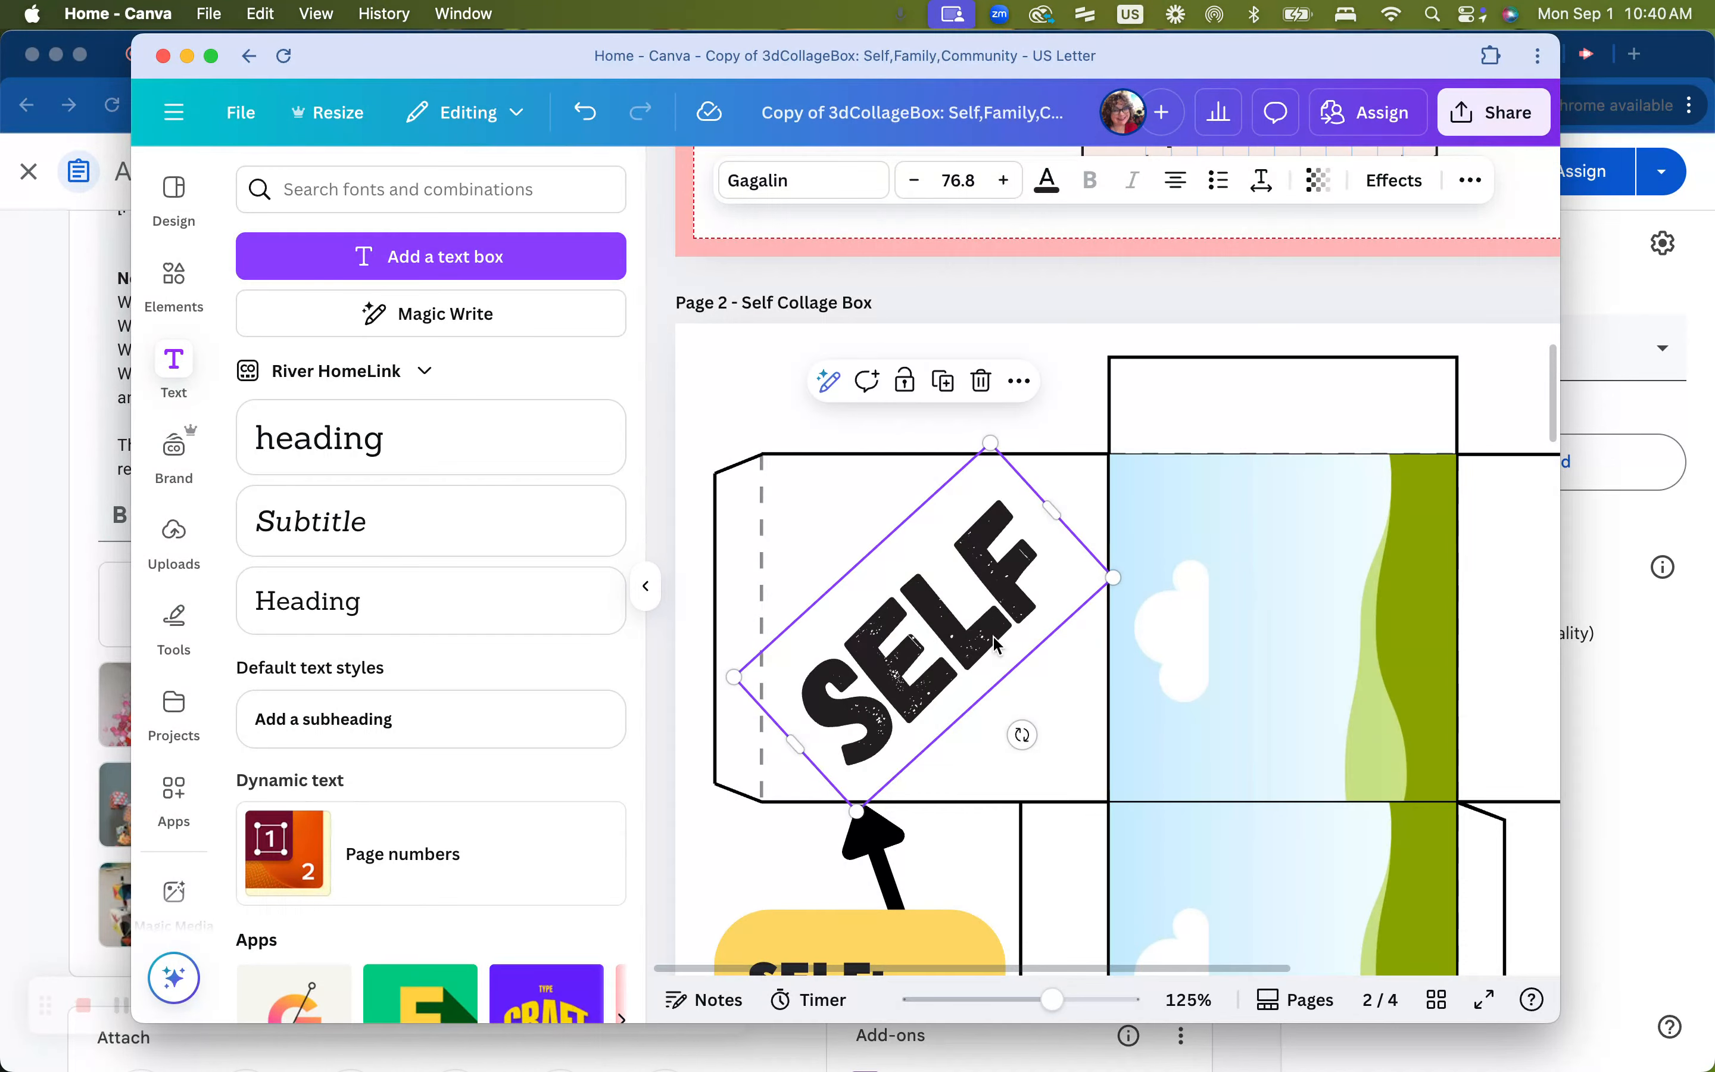
Set the SELF text color to a custom blue, #162BE6
click(1048, 184)
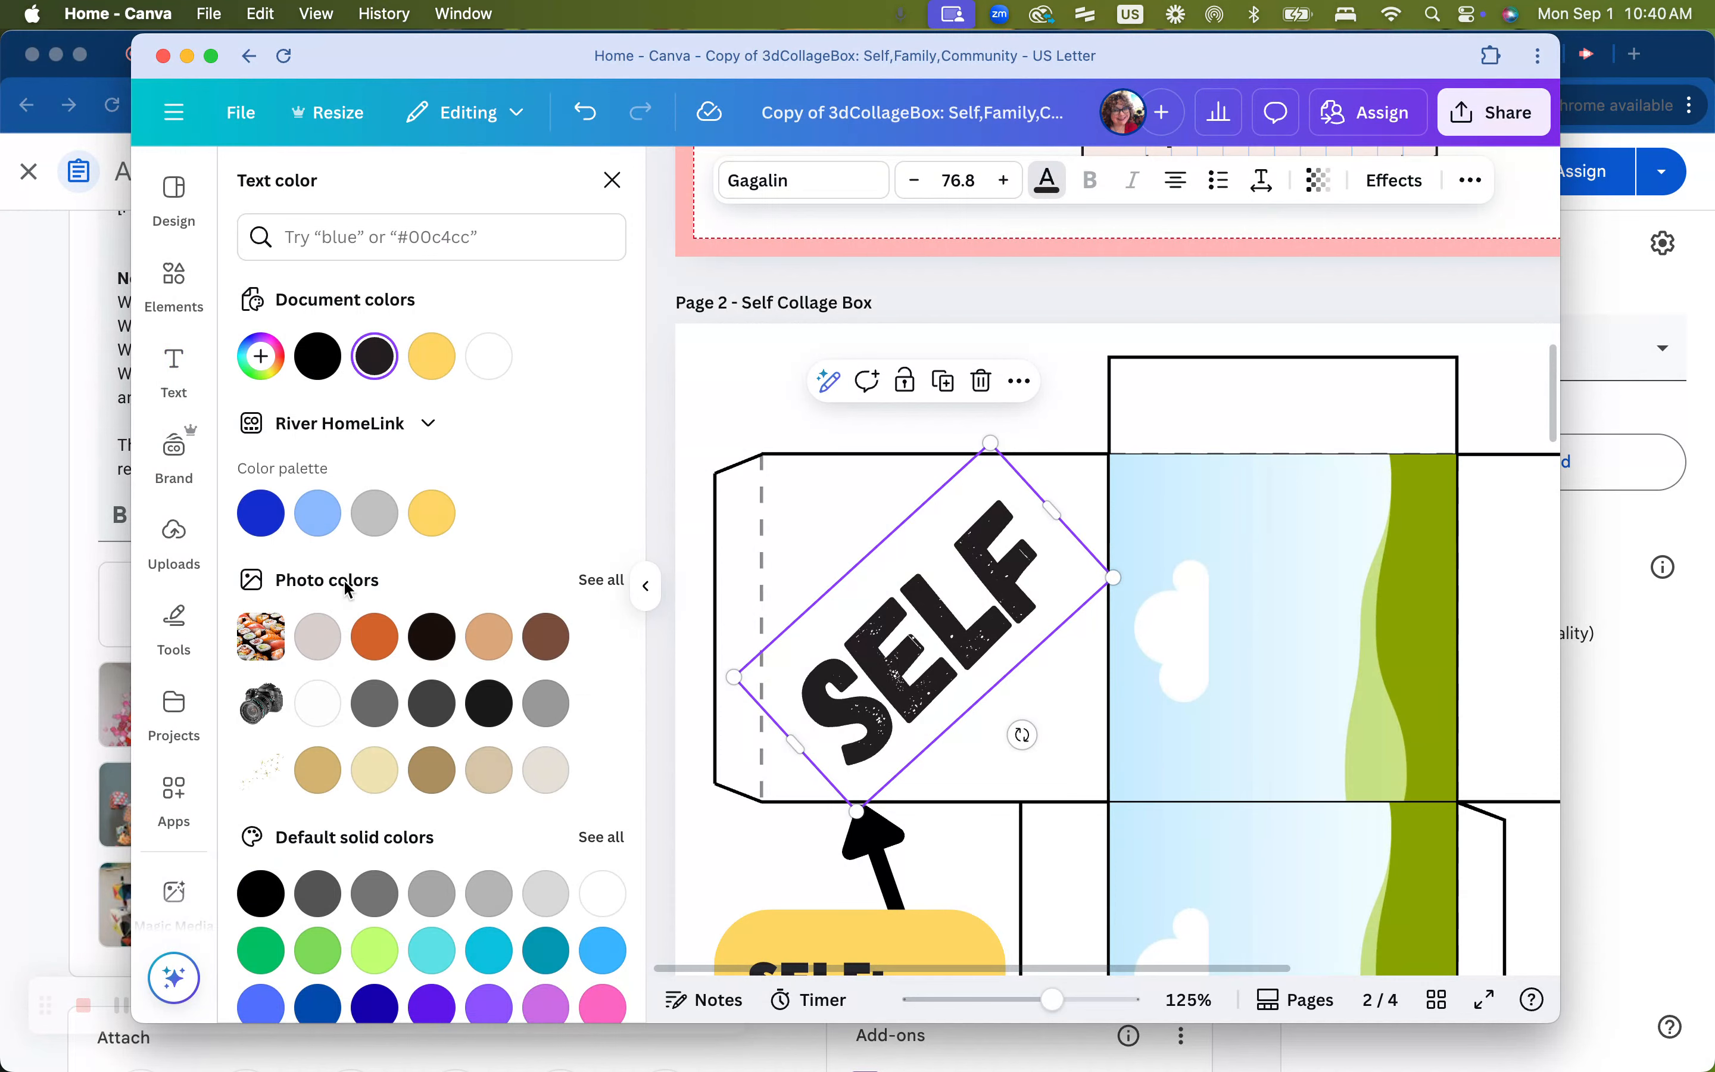
click(267, 524)
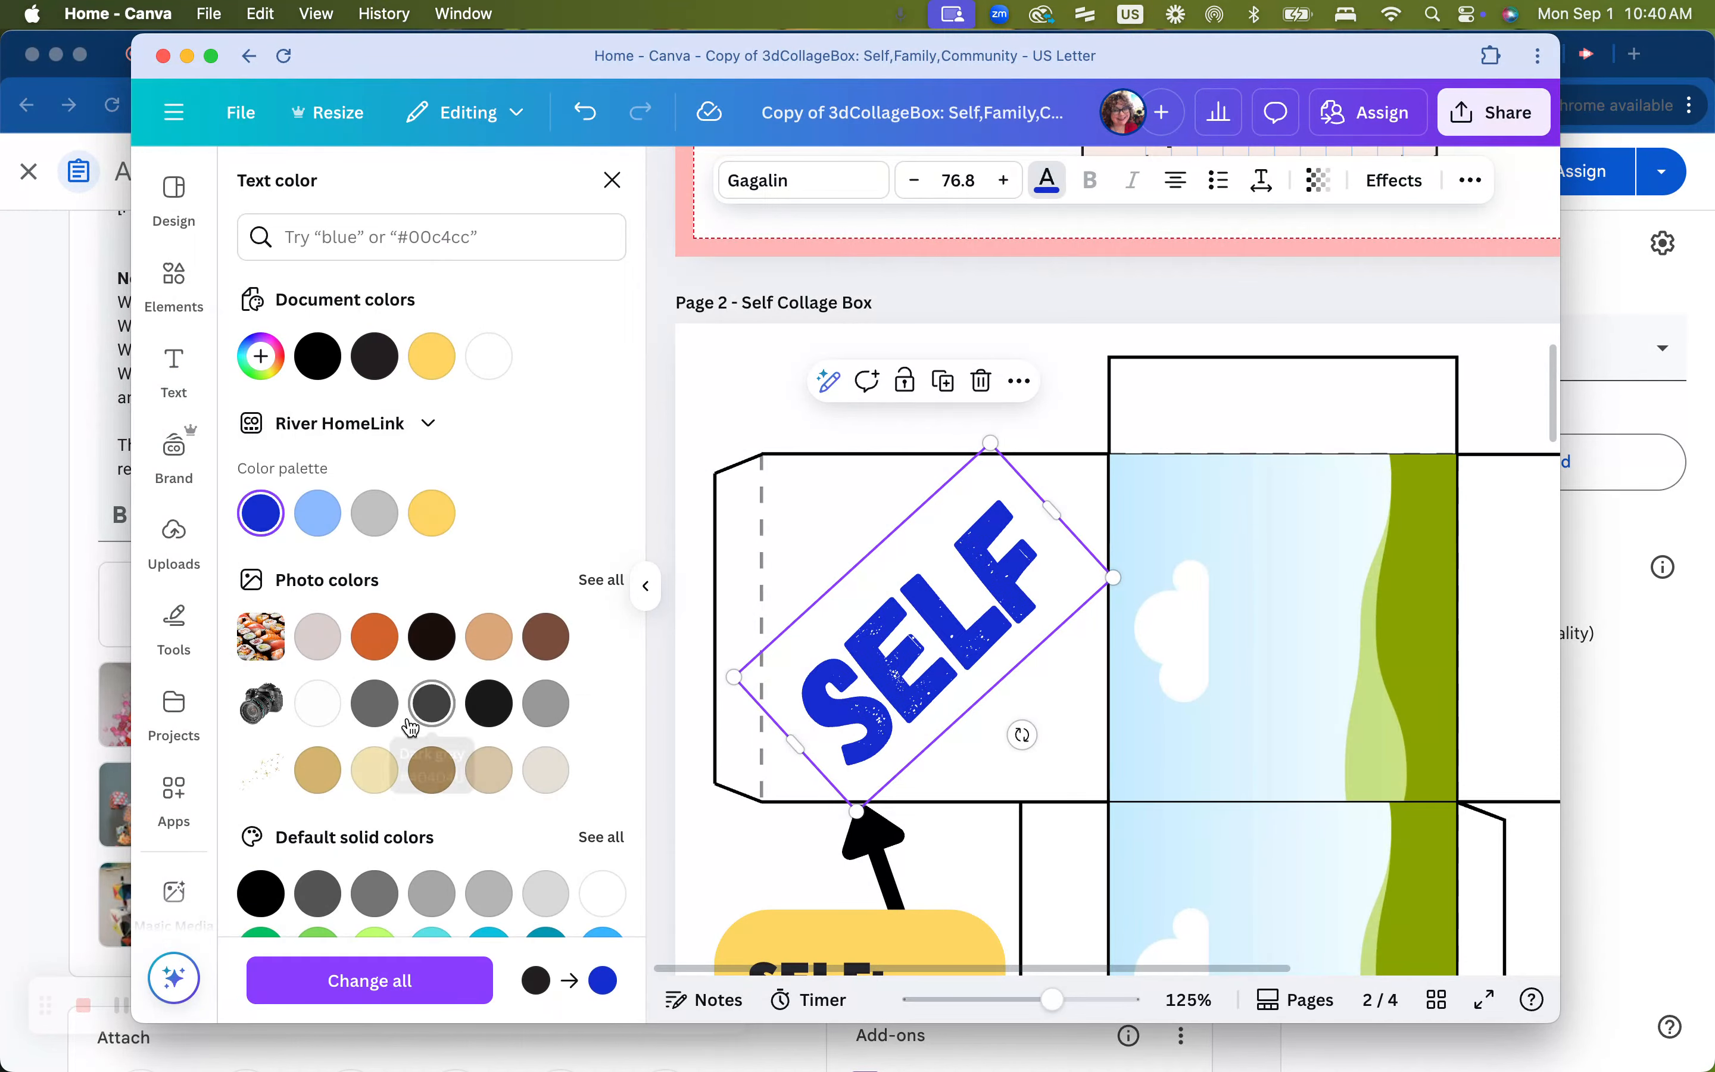
click(262, 358)
drag(422, 570, 473, 574)
drag(333, 473, 280, 431)
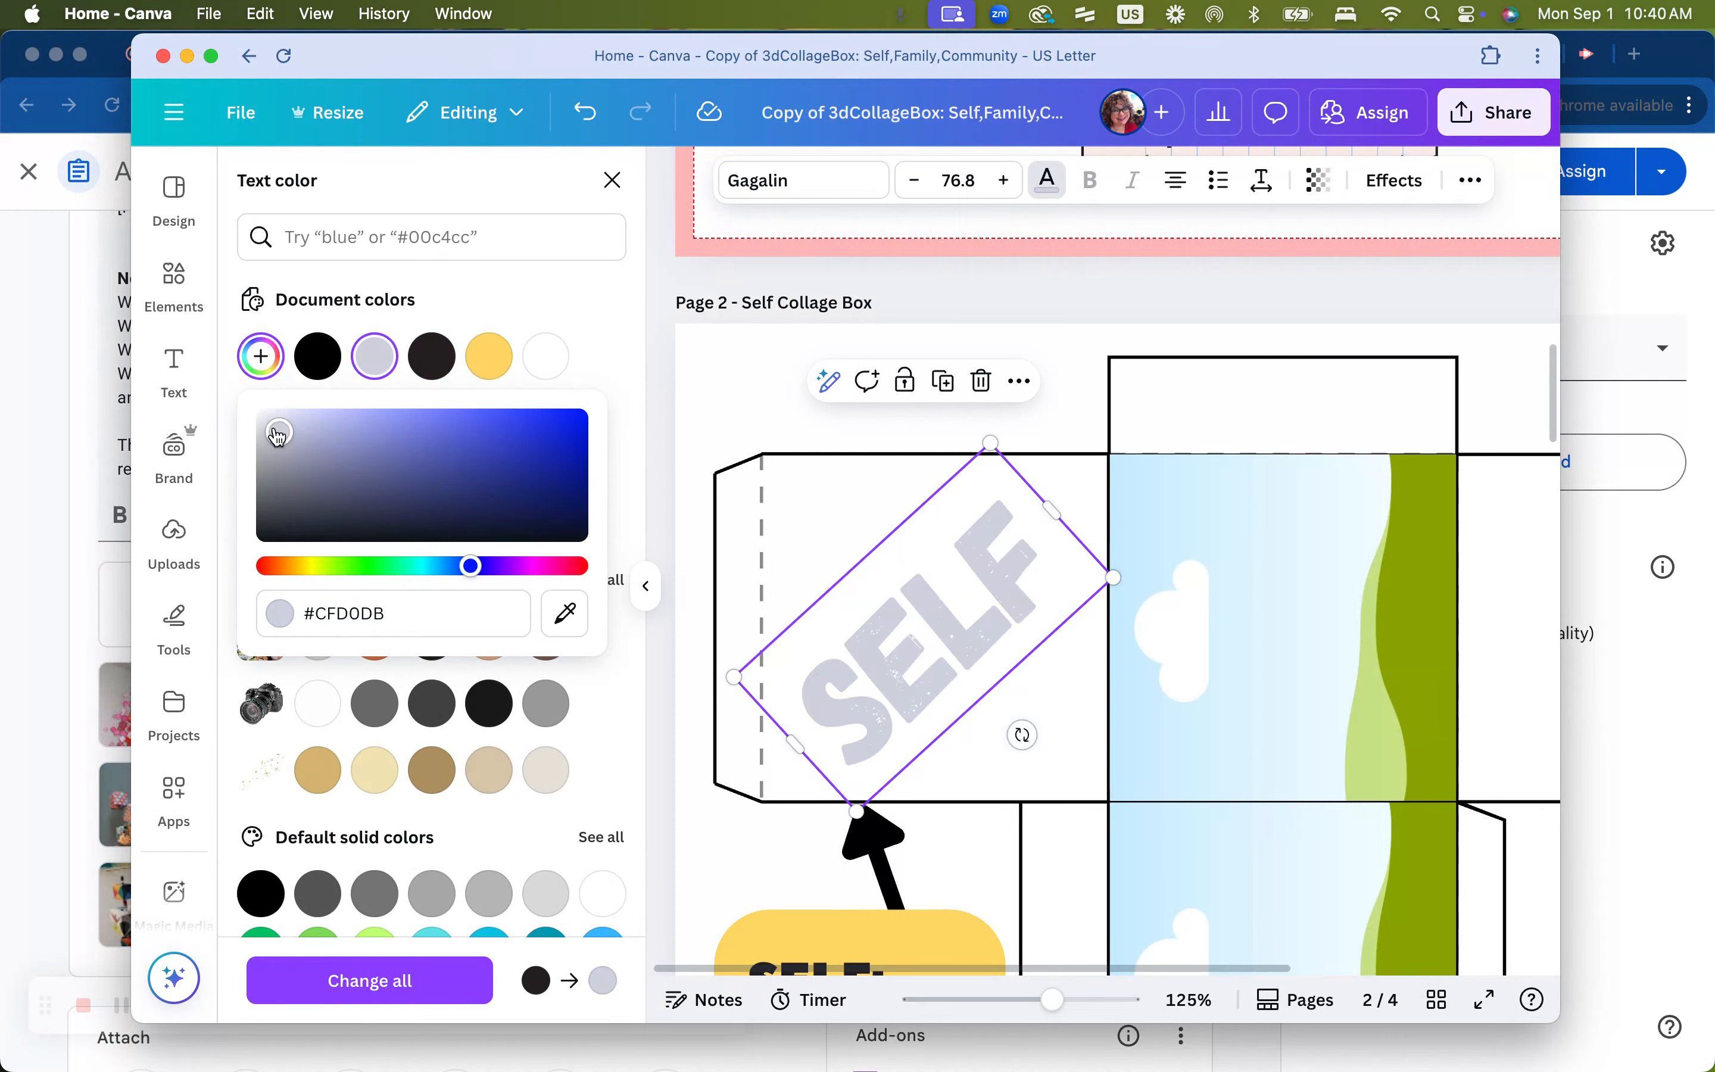
click(540, 518)
drag(548, 480, 552, 426)
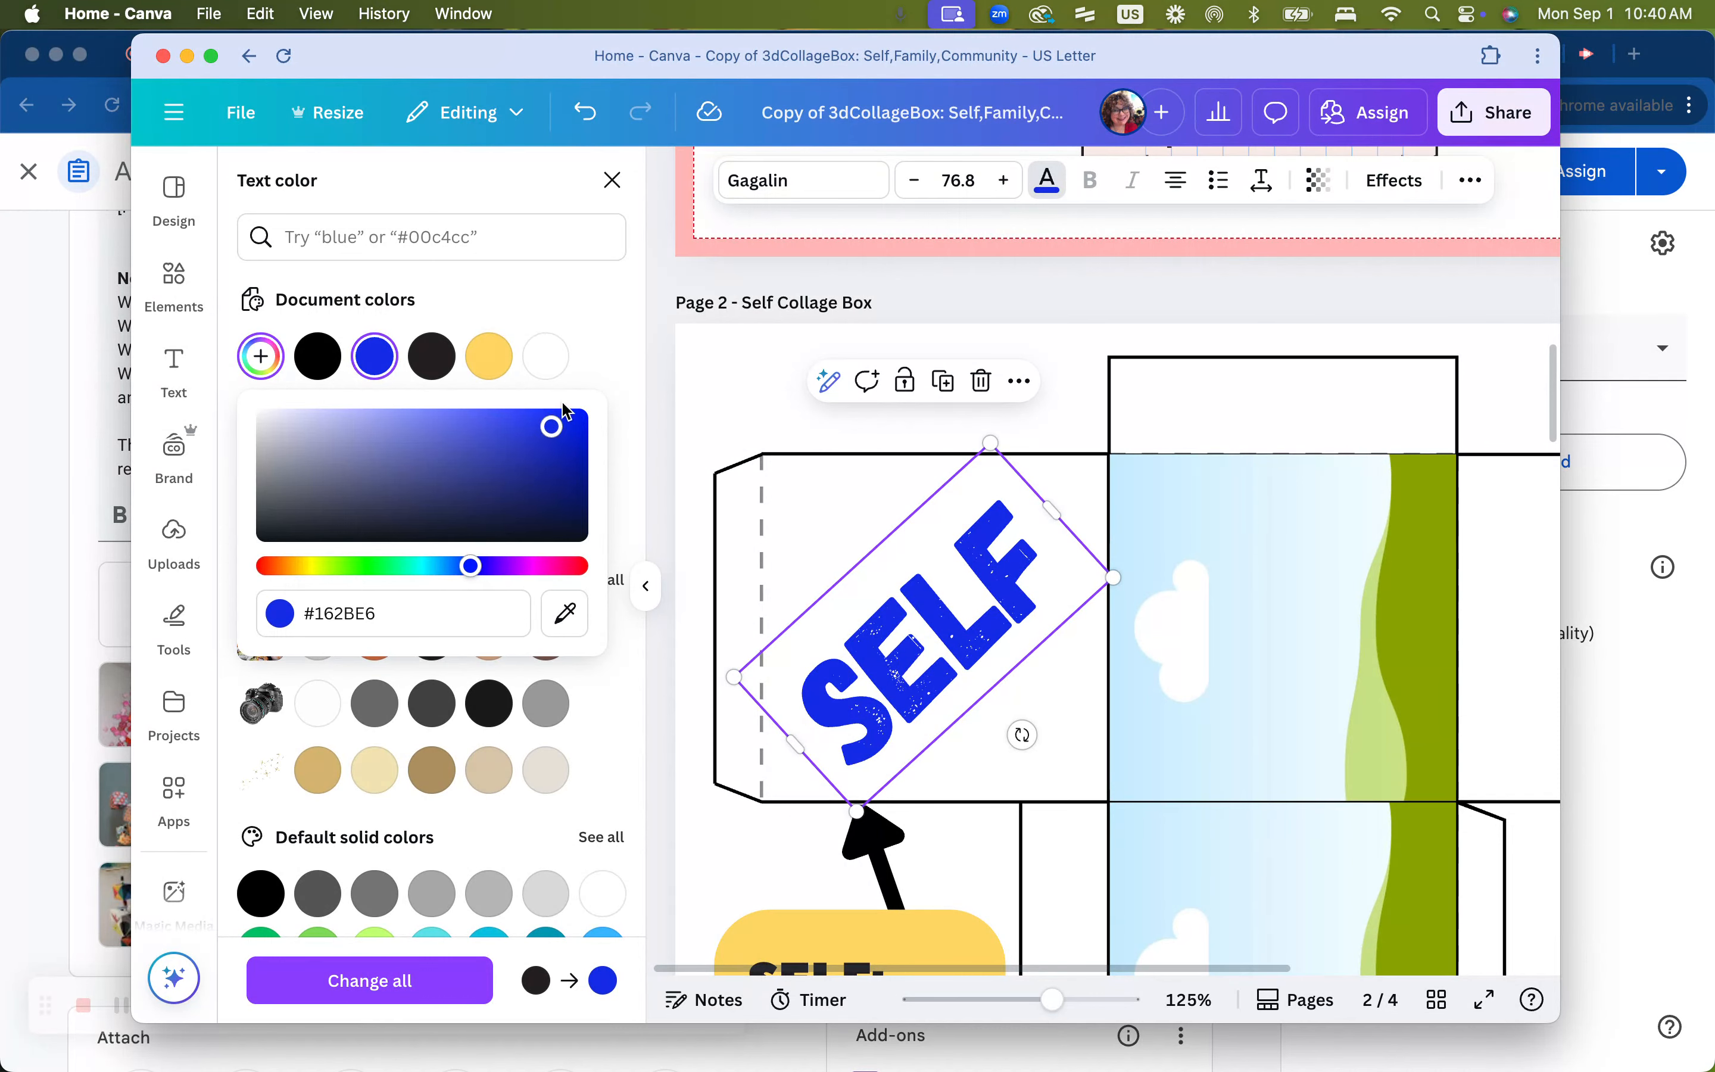
click(597, 369)
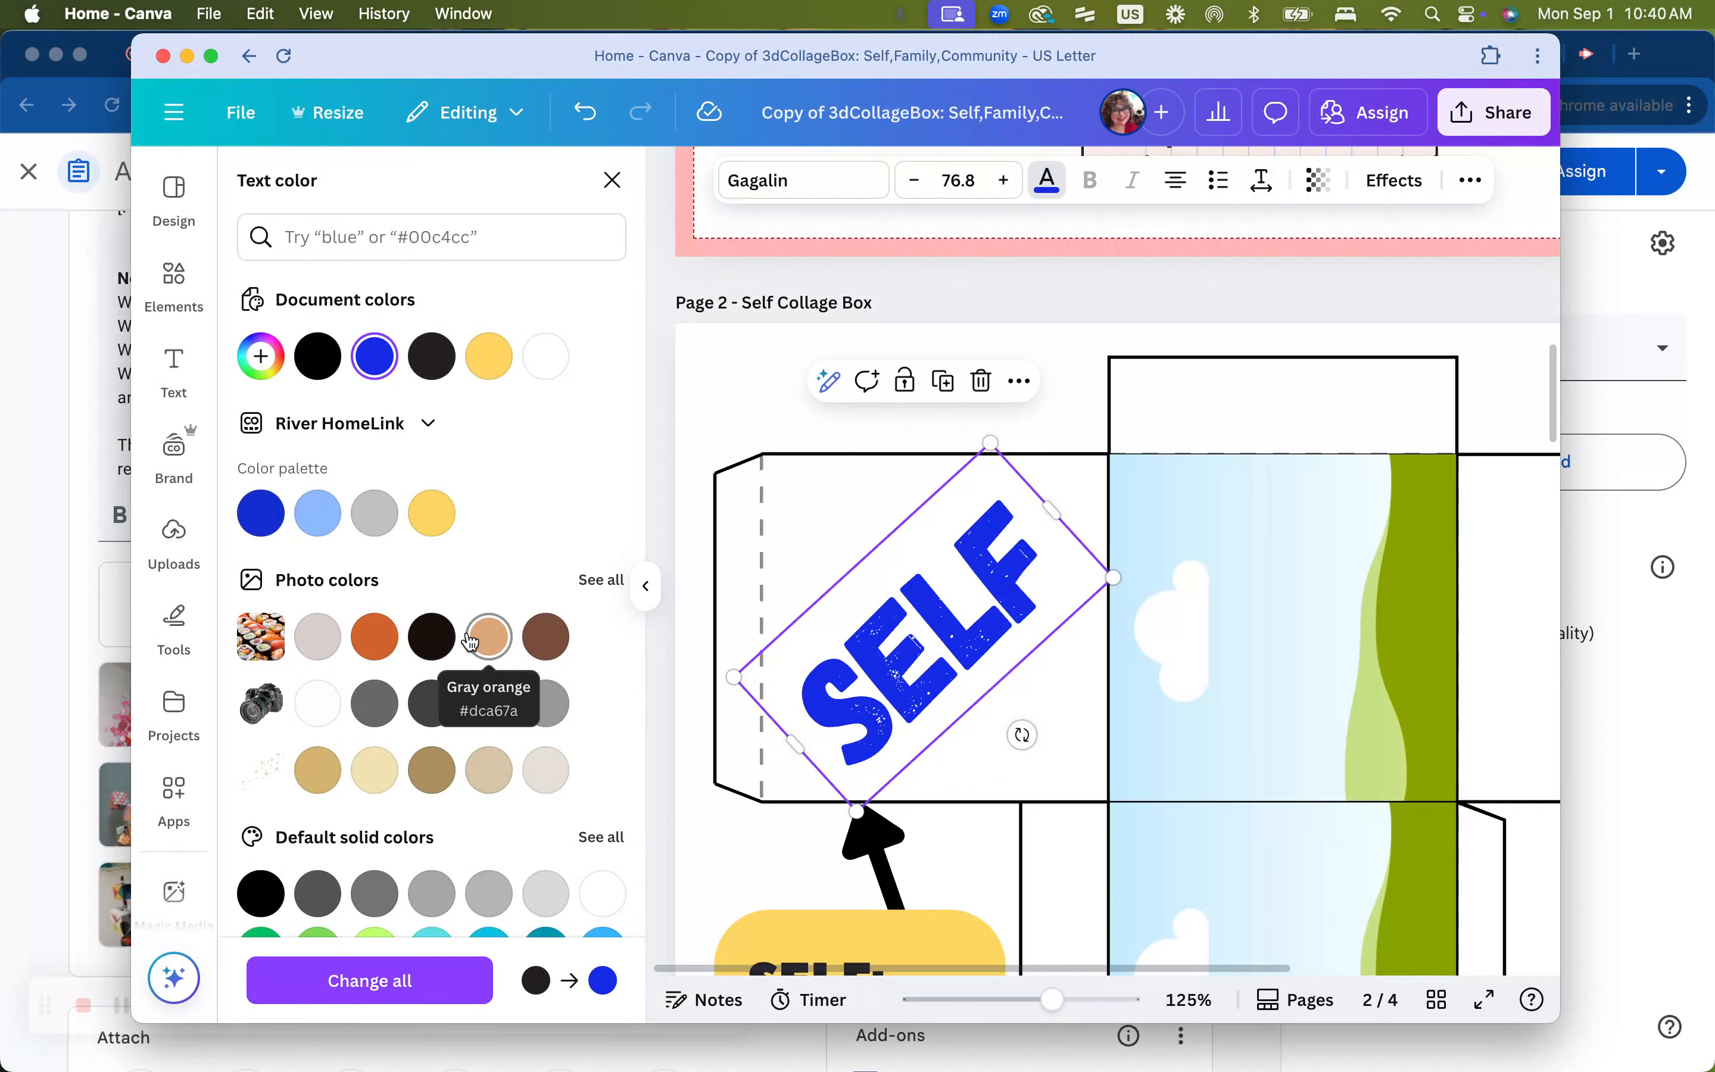
scroll(467, 638, down, 3)
scroll(467, 640, up, 3)
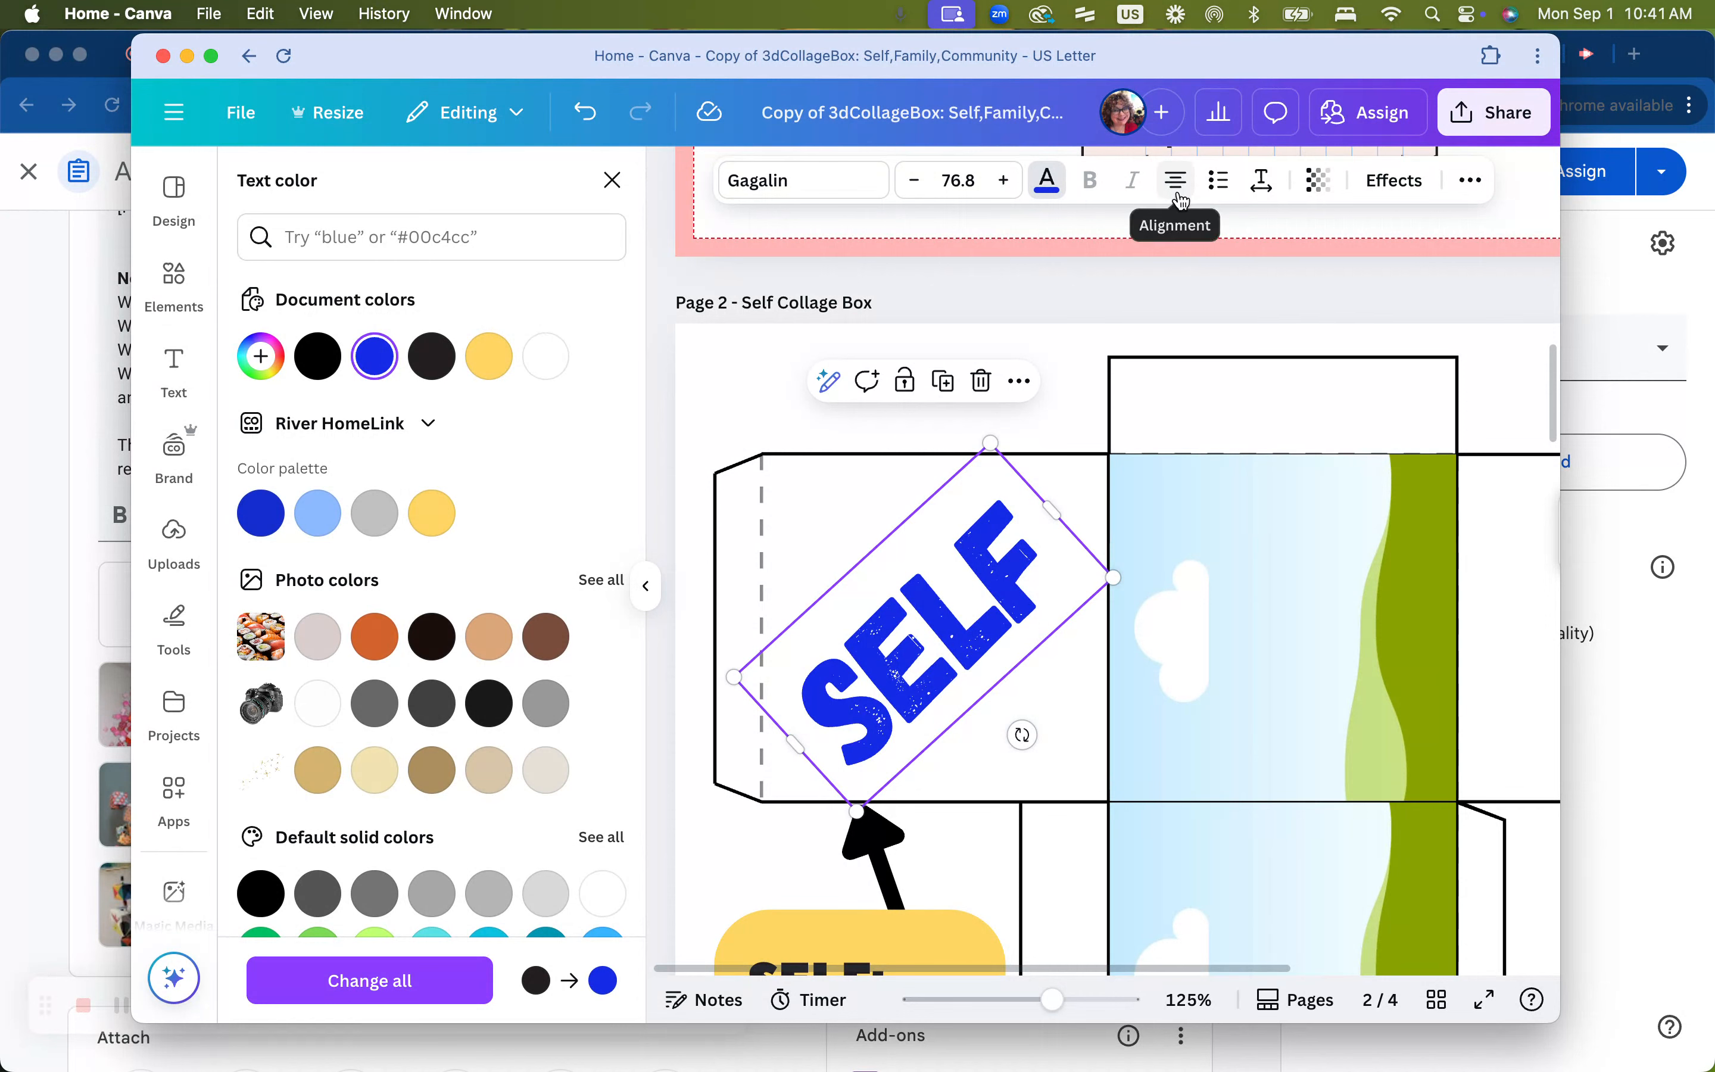
click(1261, 184)
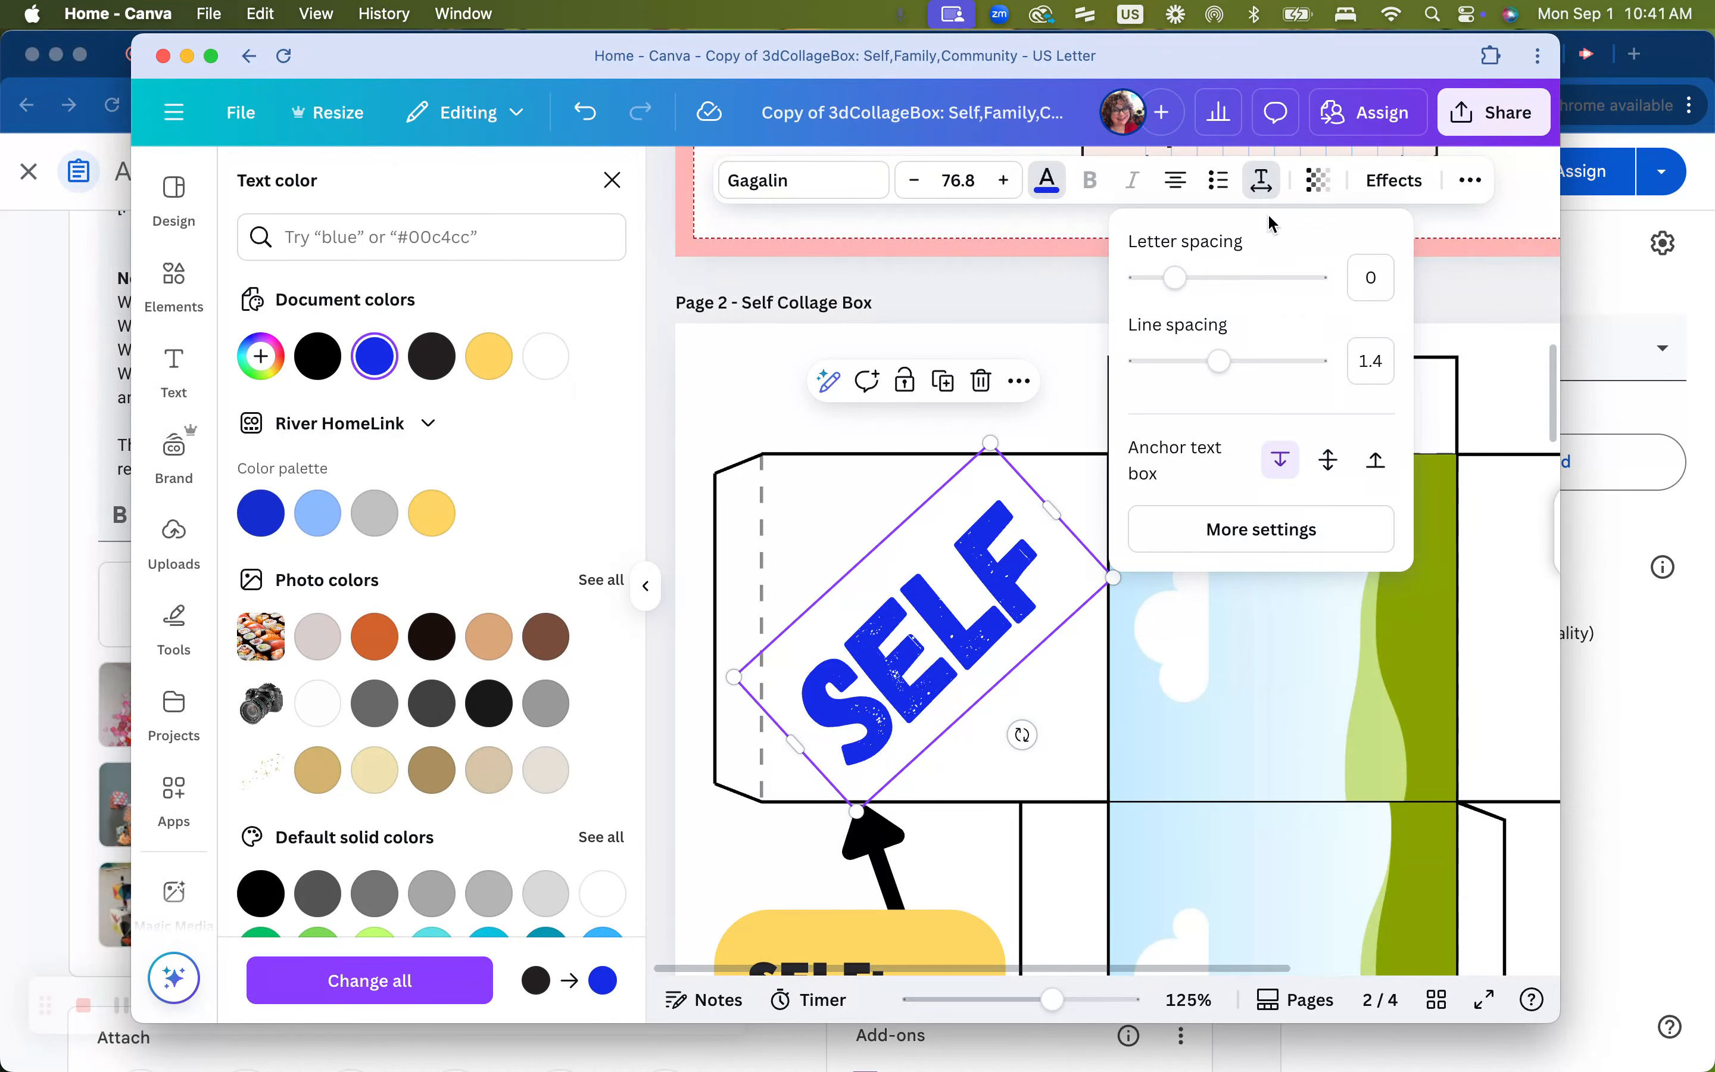
click(1262, 182)
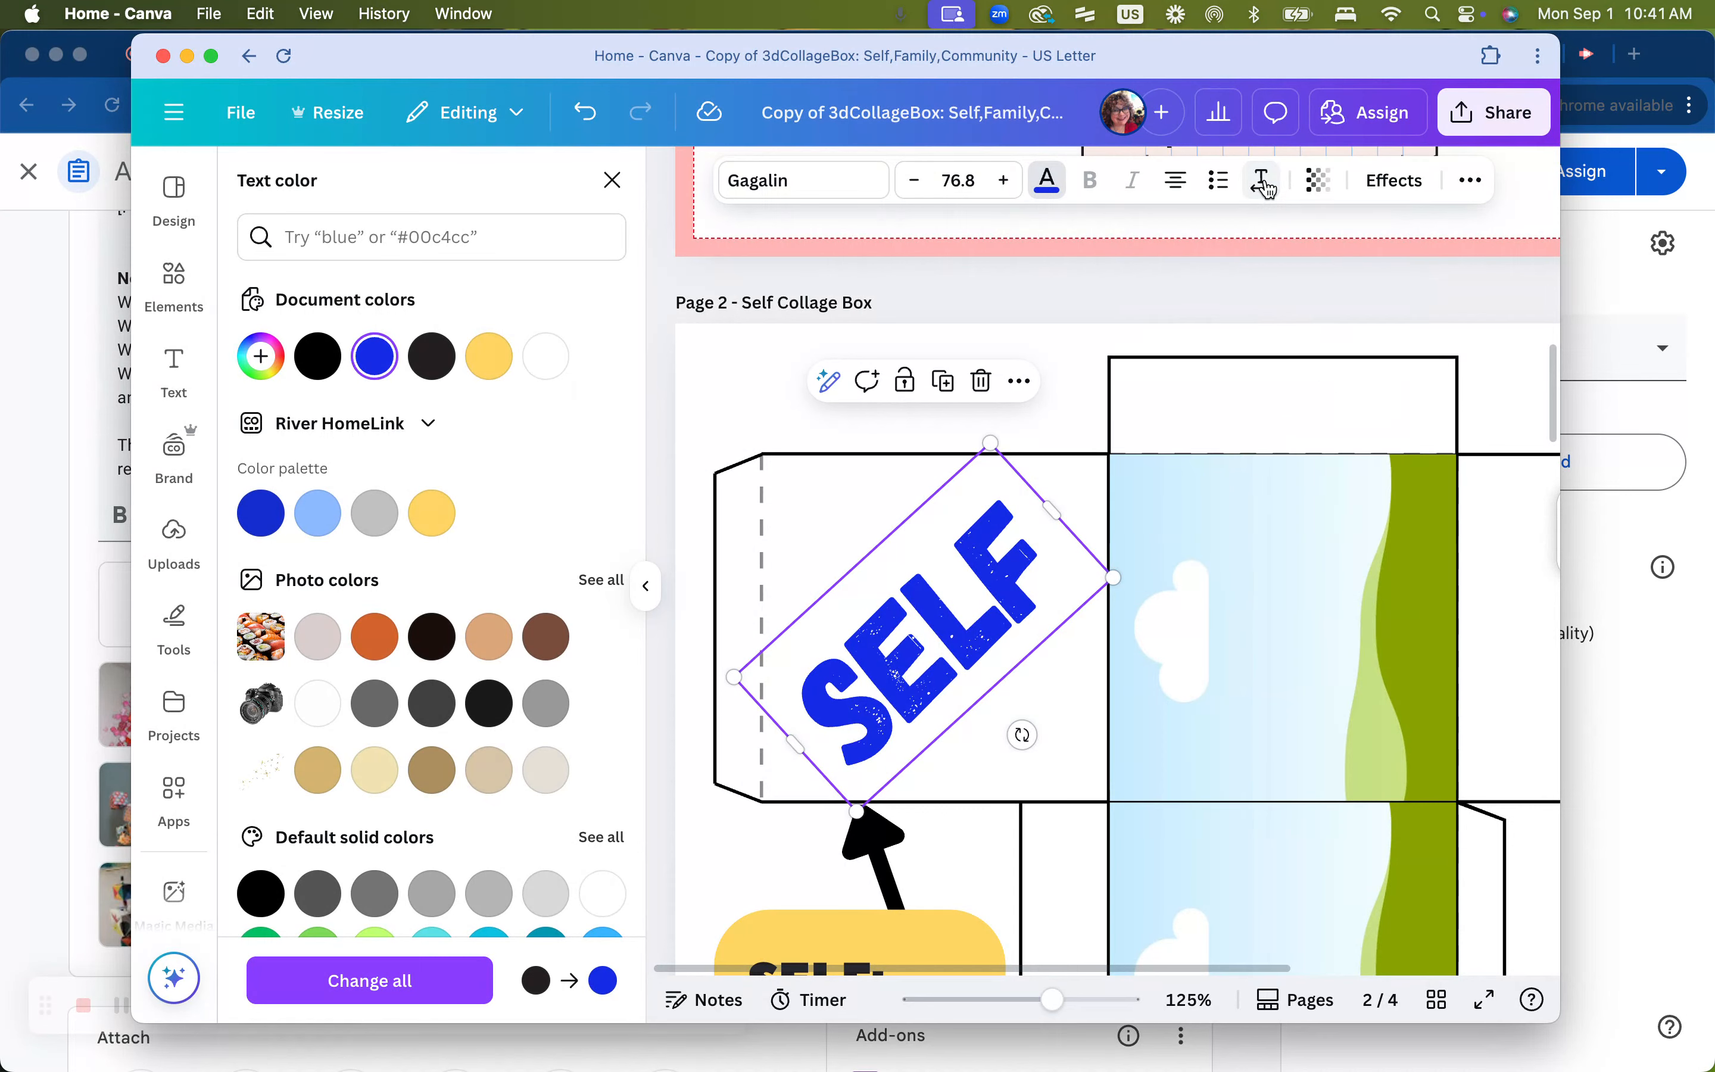
Apply a yellow #fed563 Outline effect to SELF with thickness 33
click(1400, 186)
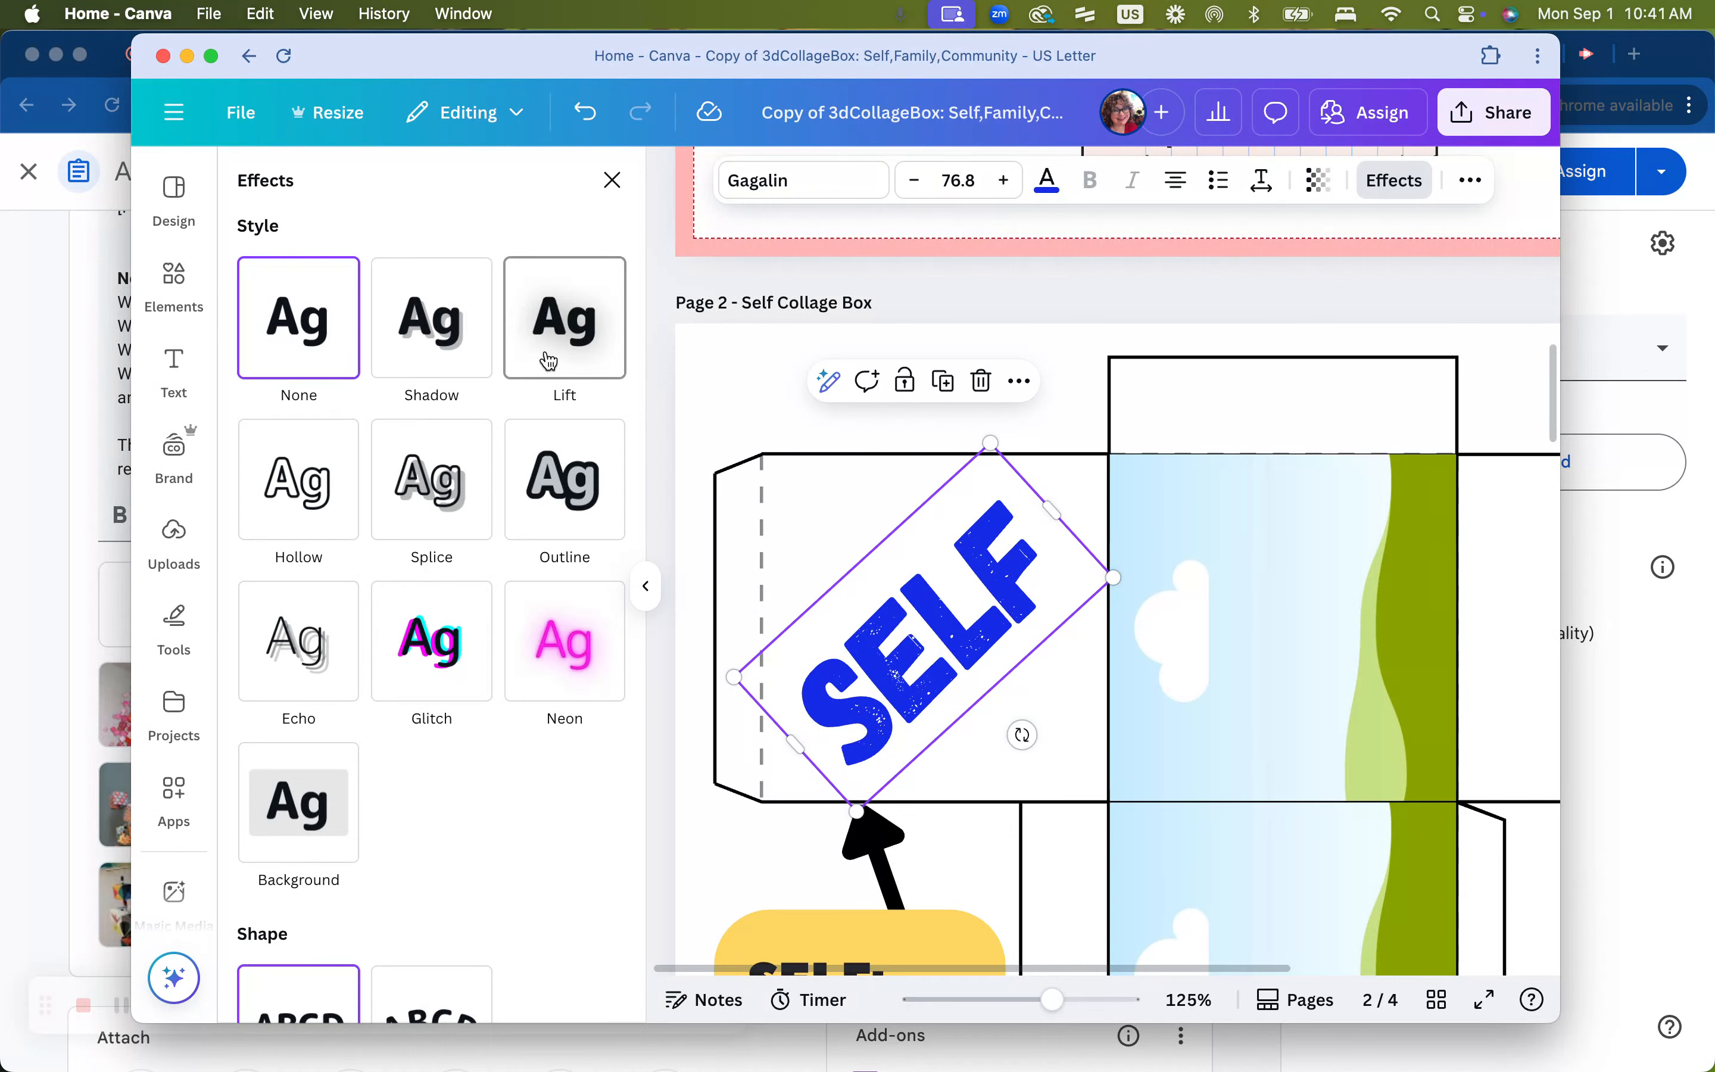
click(573, 481)
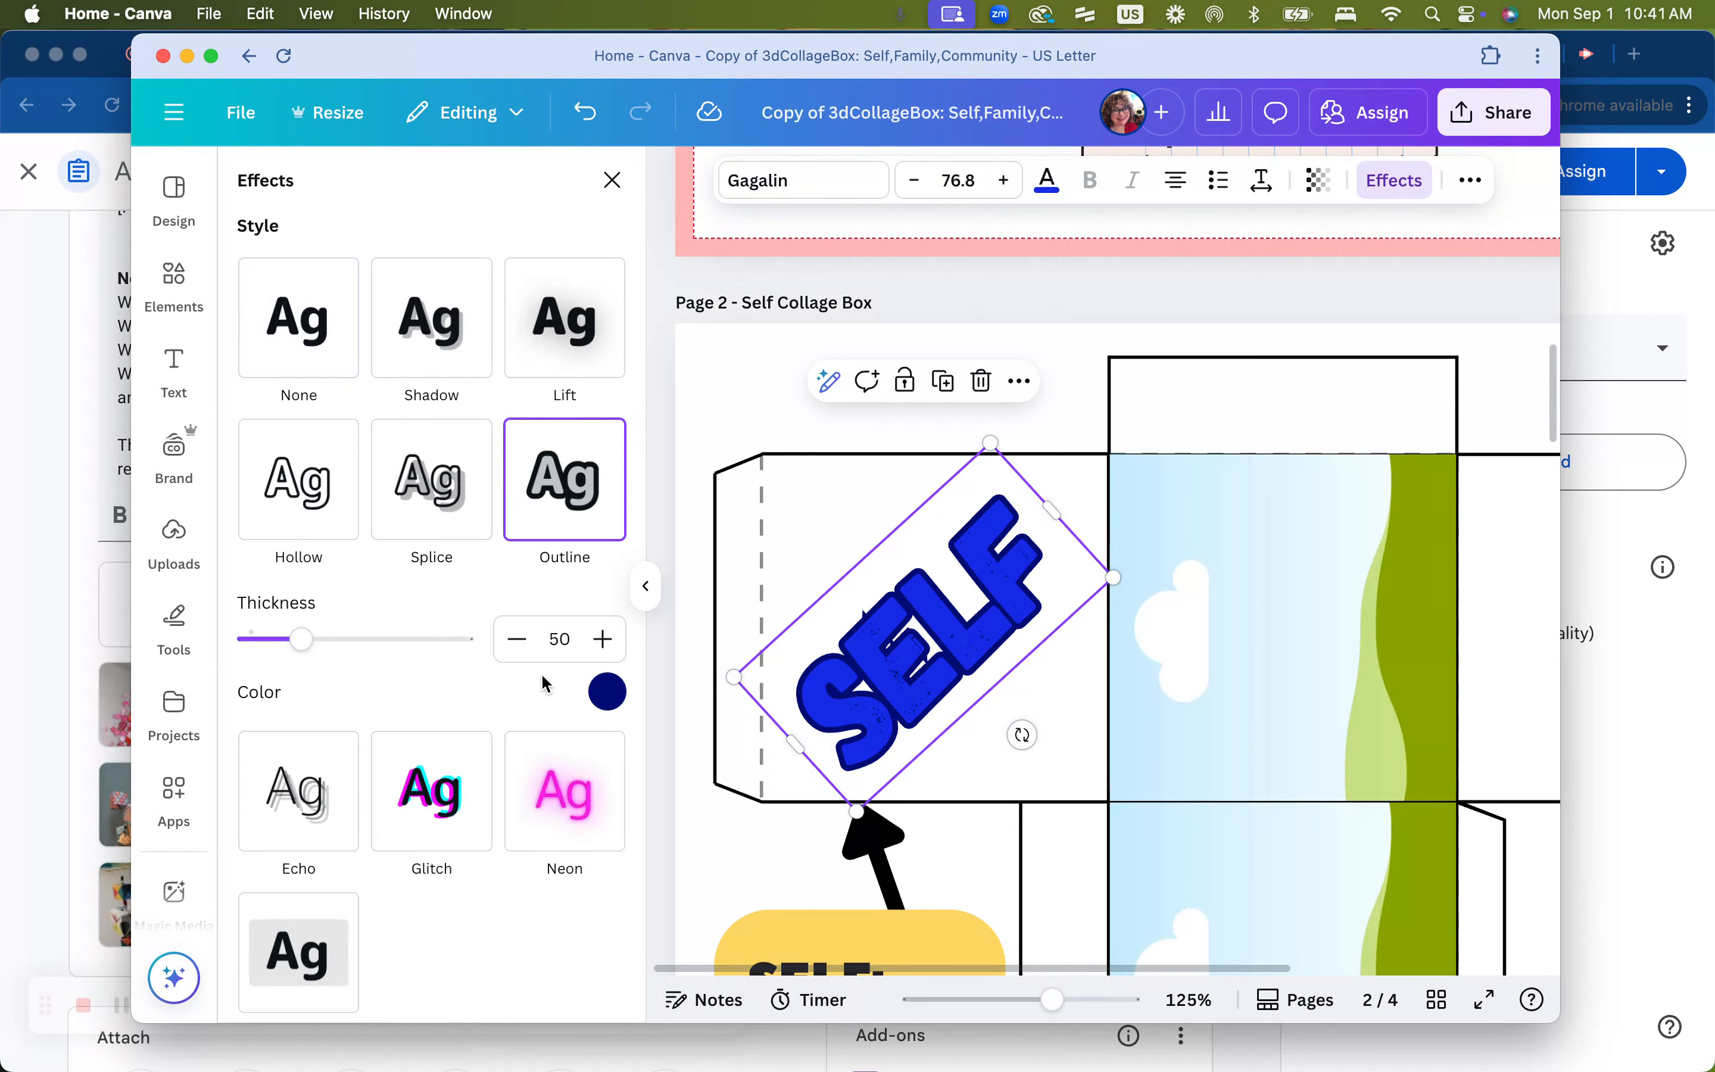
click(609, 693)
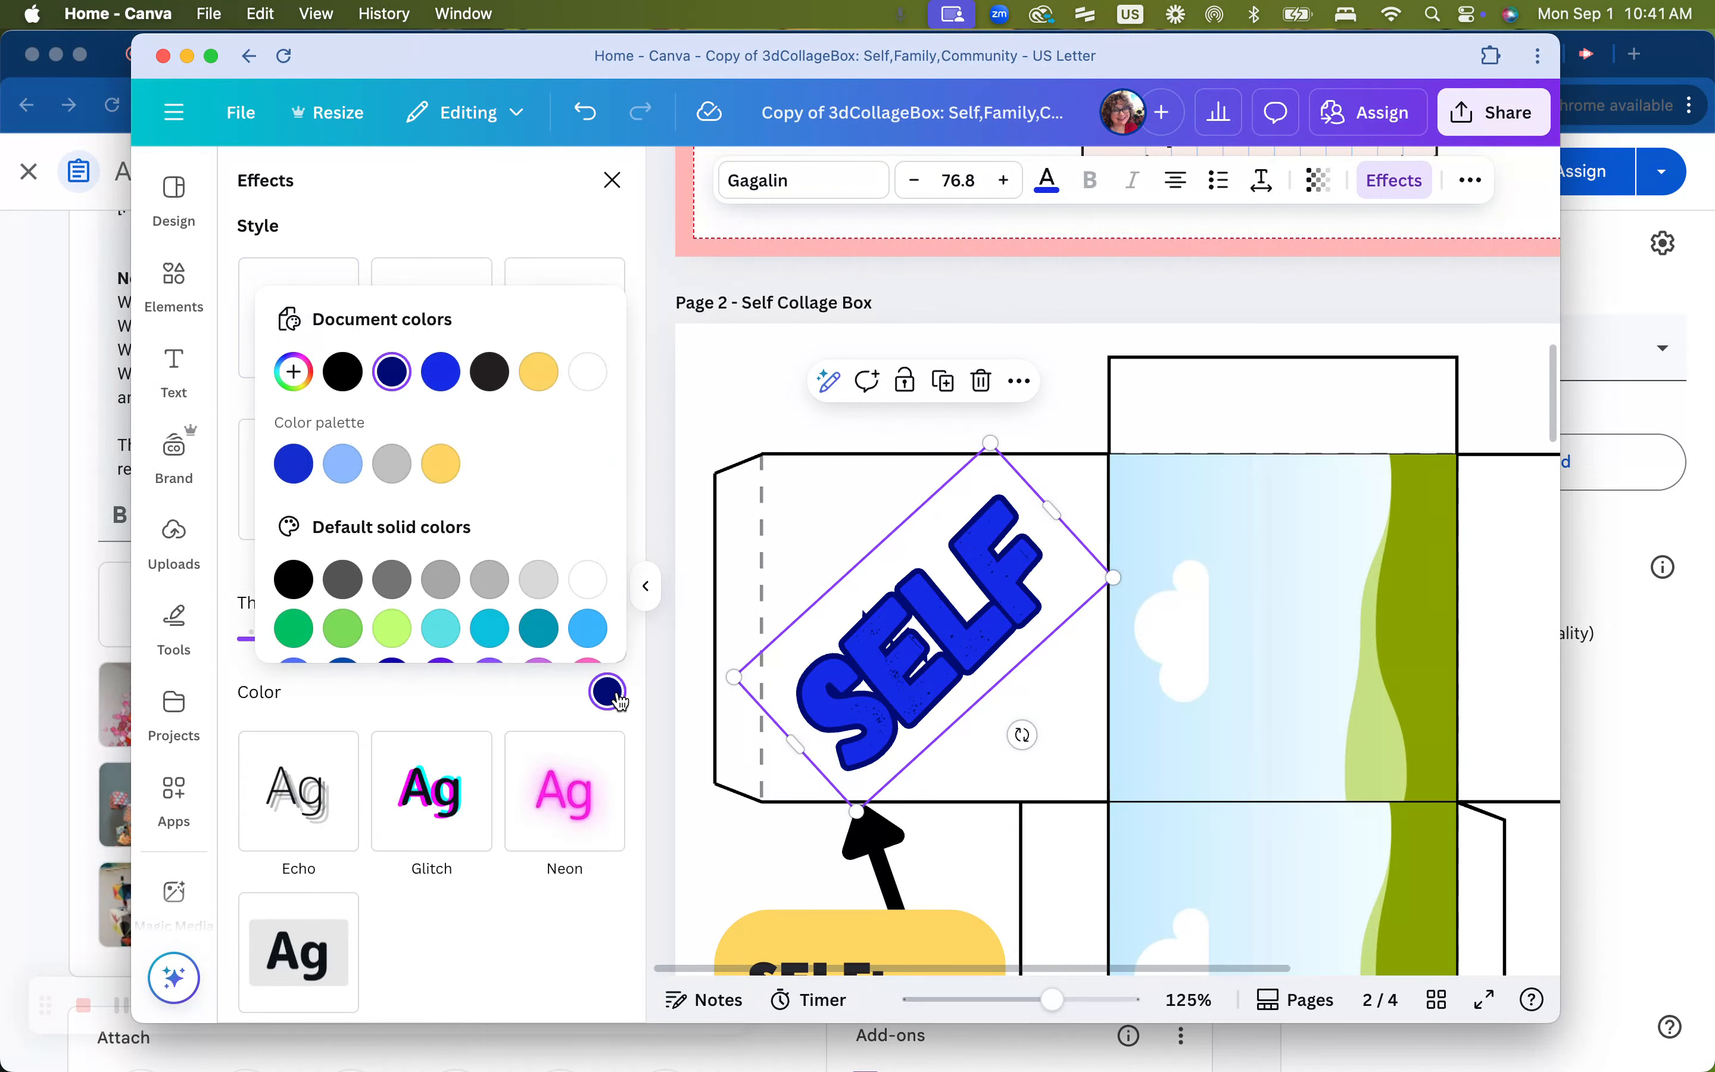
click(444, 468)
click(500, 718)
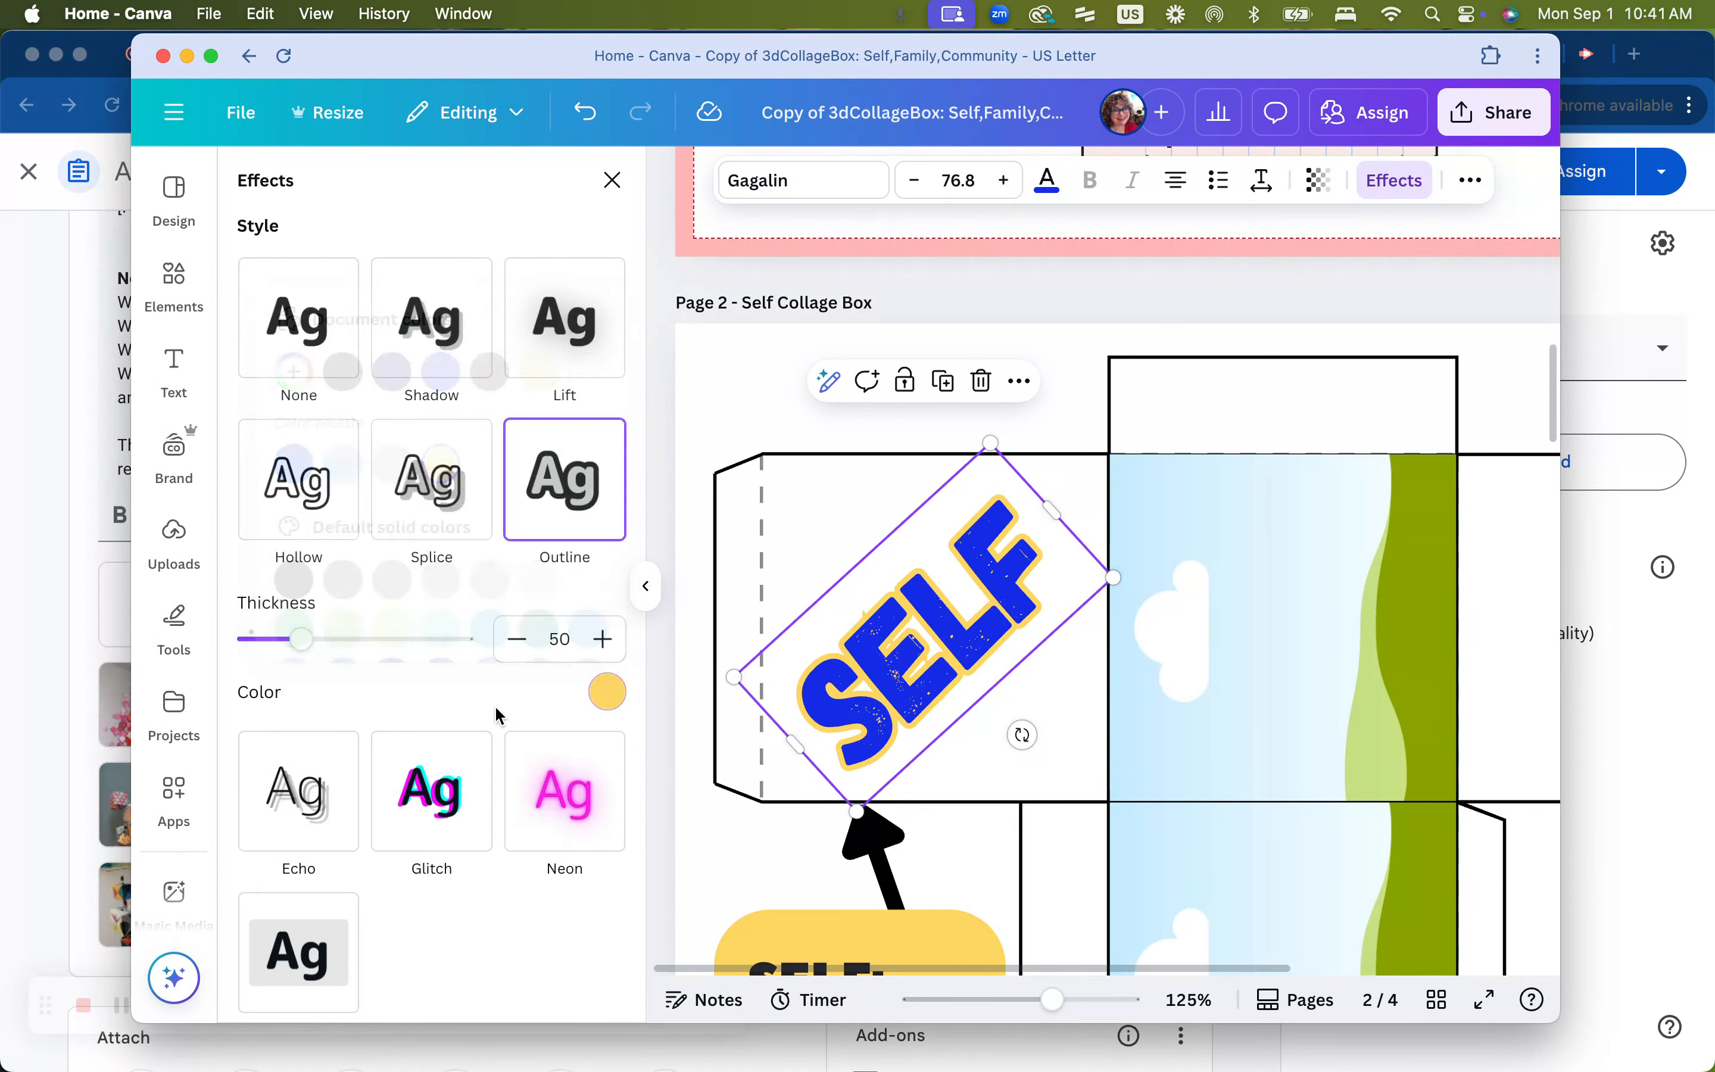
mouse_move(298, 640)
mouse_down()
mouse_move(343, 647)
mouse_move(284, 636)
mouse_up()
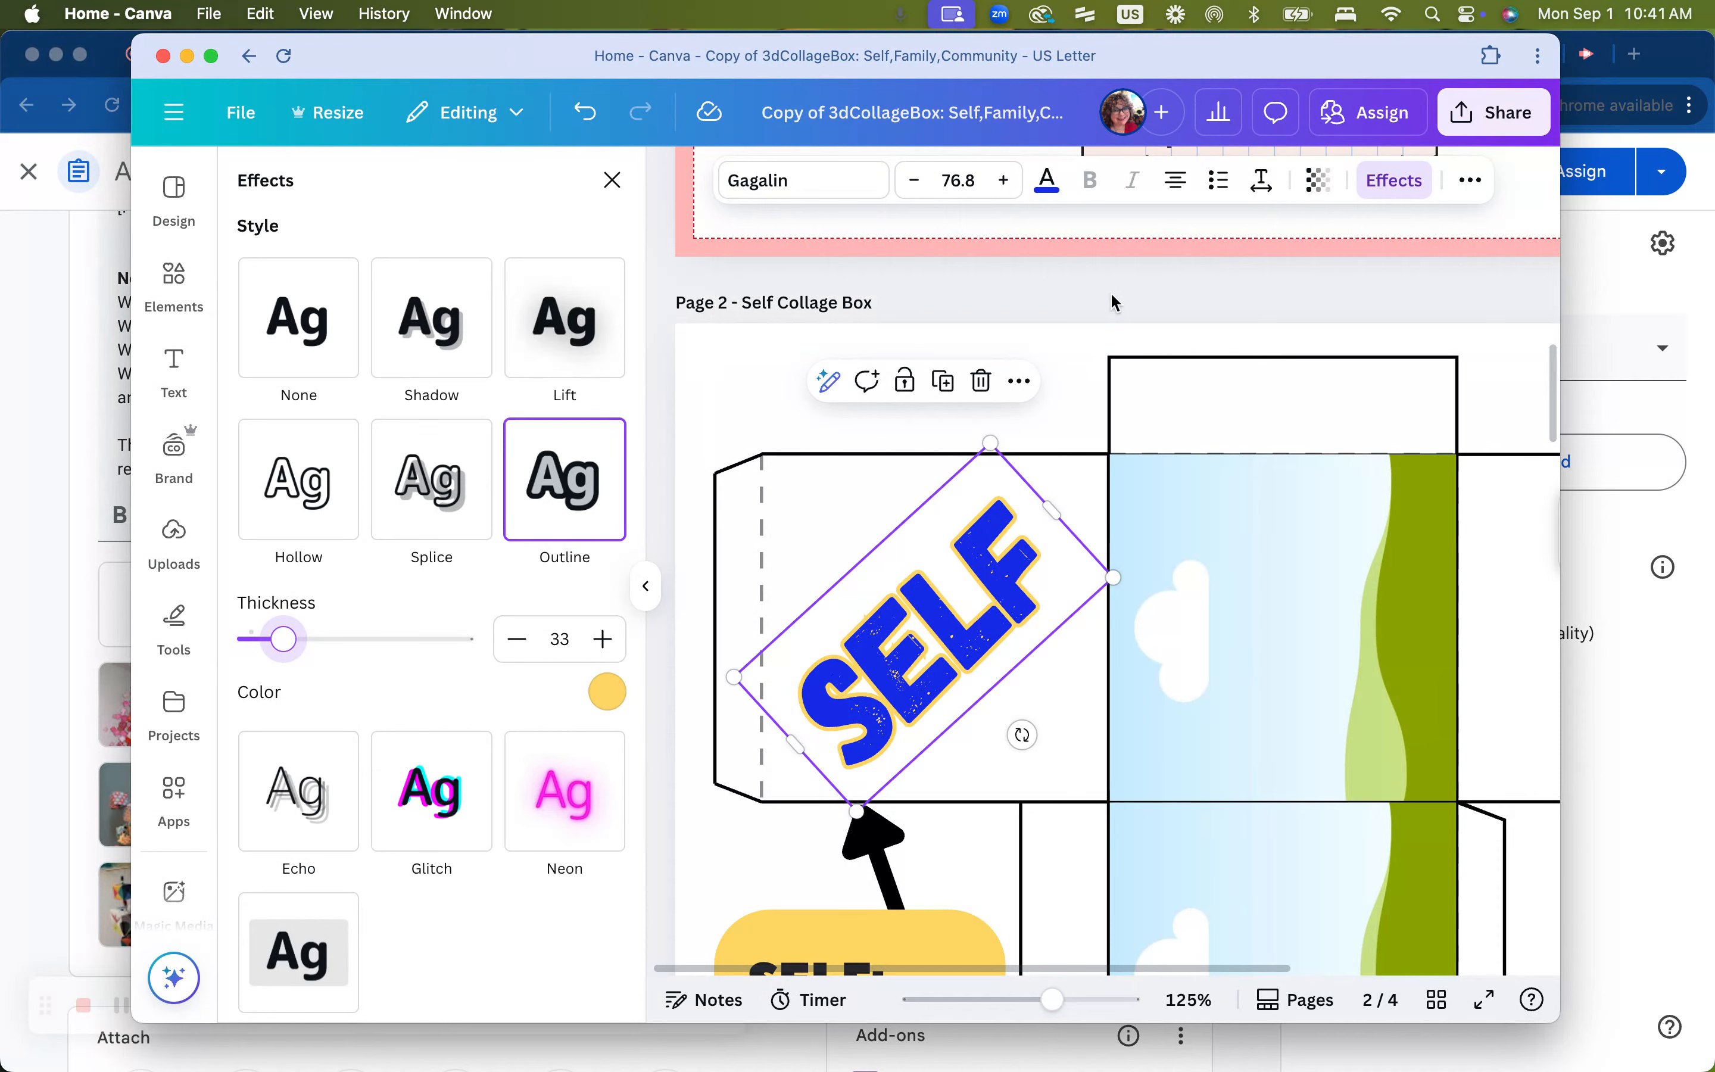
Nudge the SELF text slightly and apply a Neon effect with intensity 17
click(944, 382)
drag(965, 645, 945, 623)
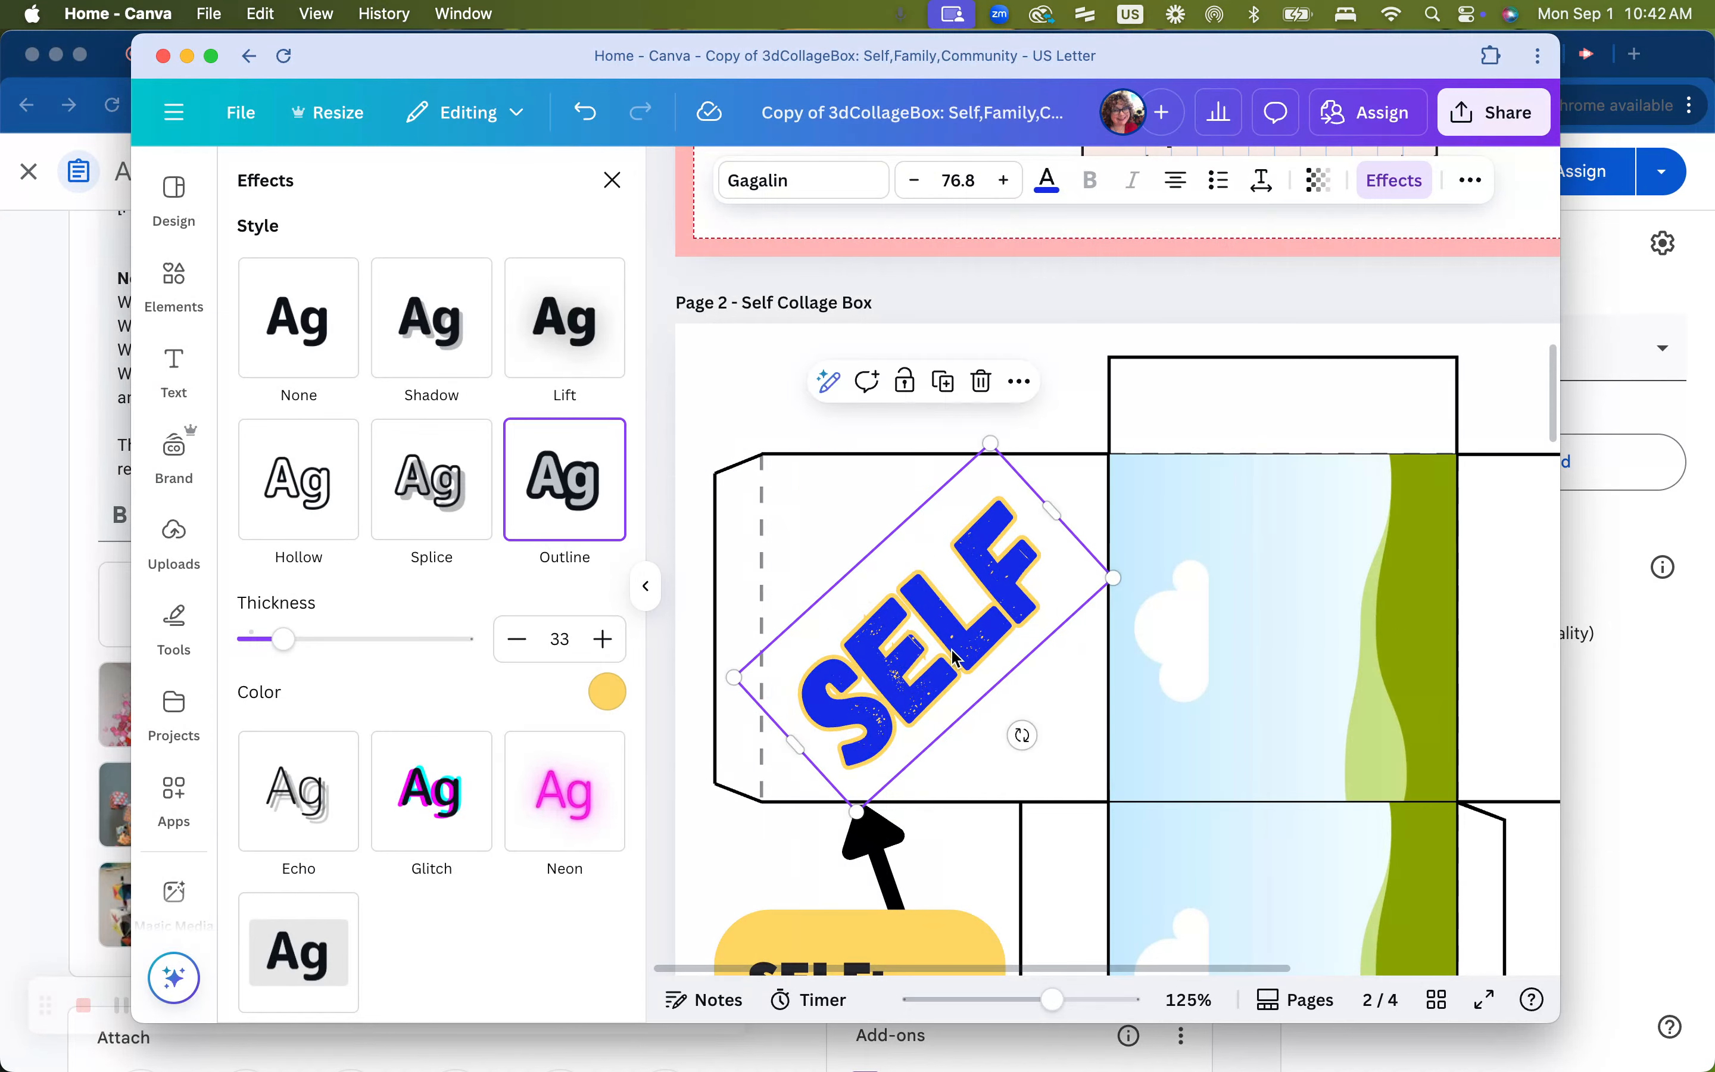
click(578, 804)
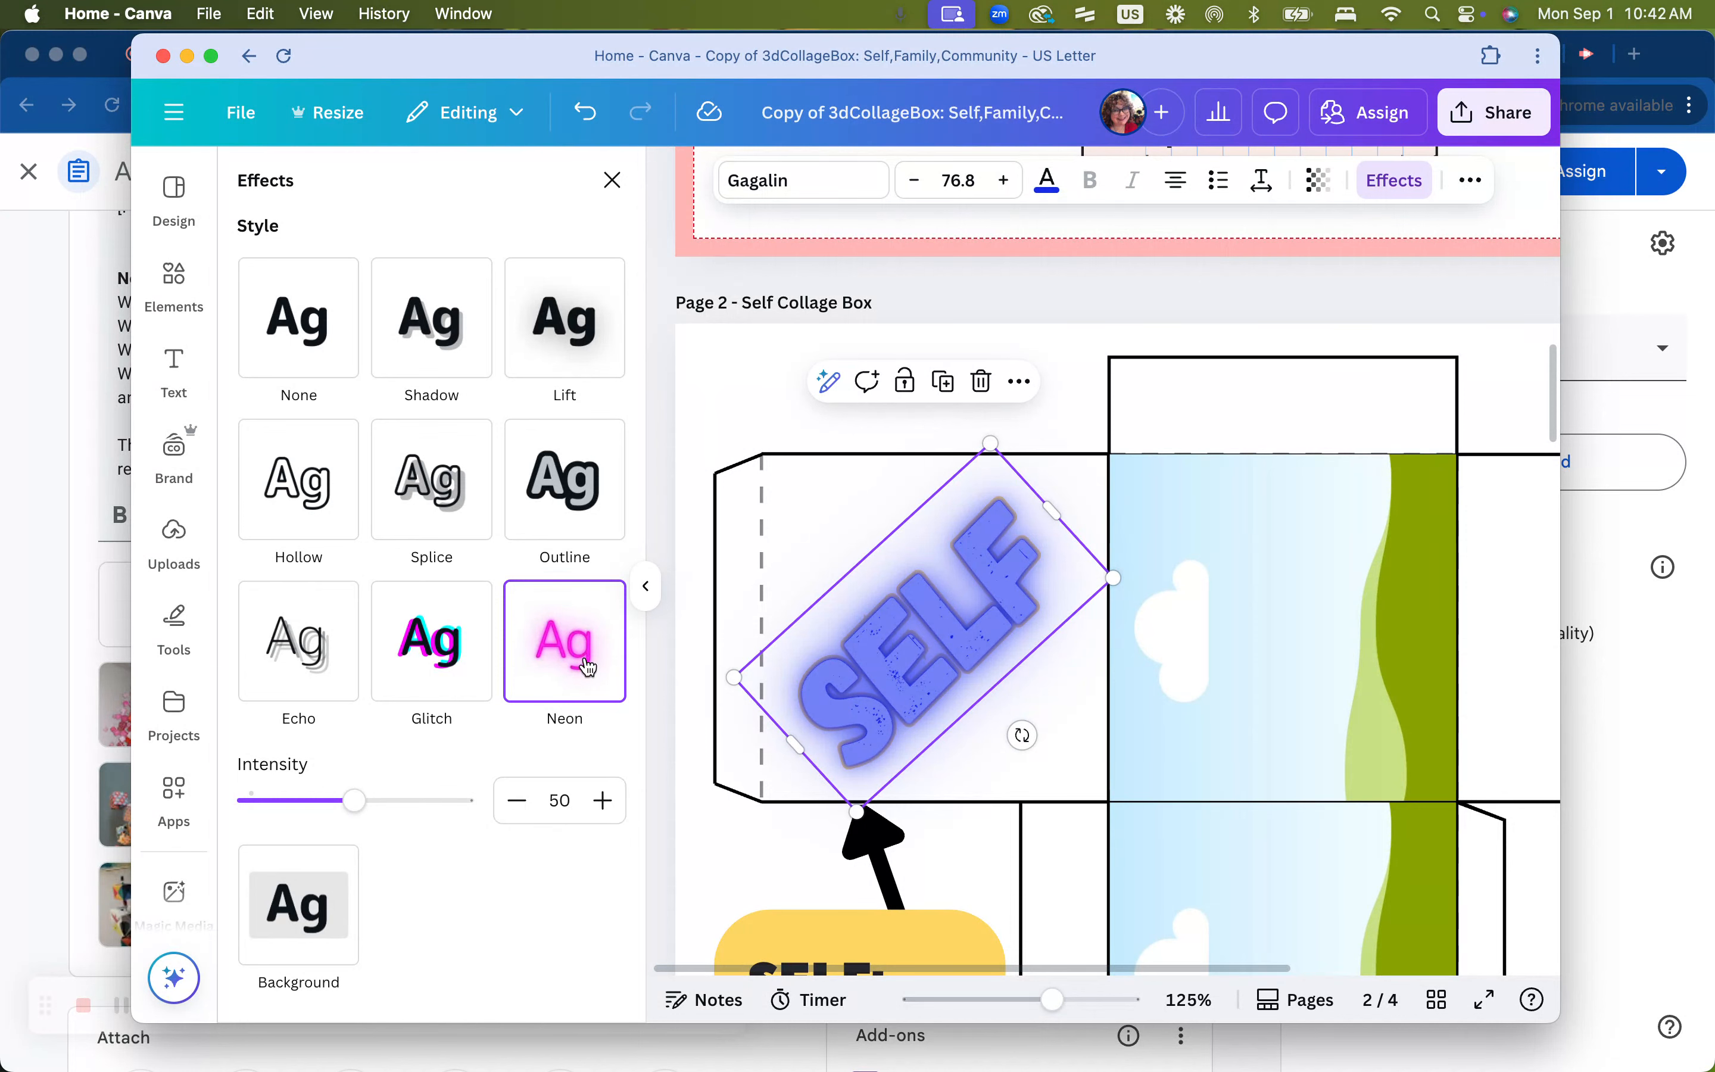
drag(354, 806, 284, 806)
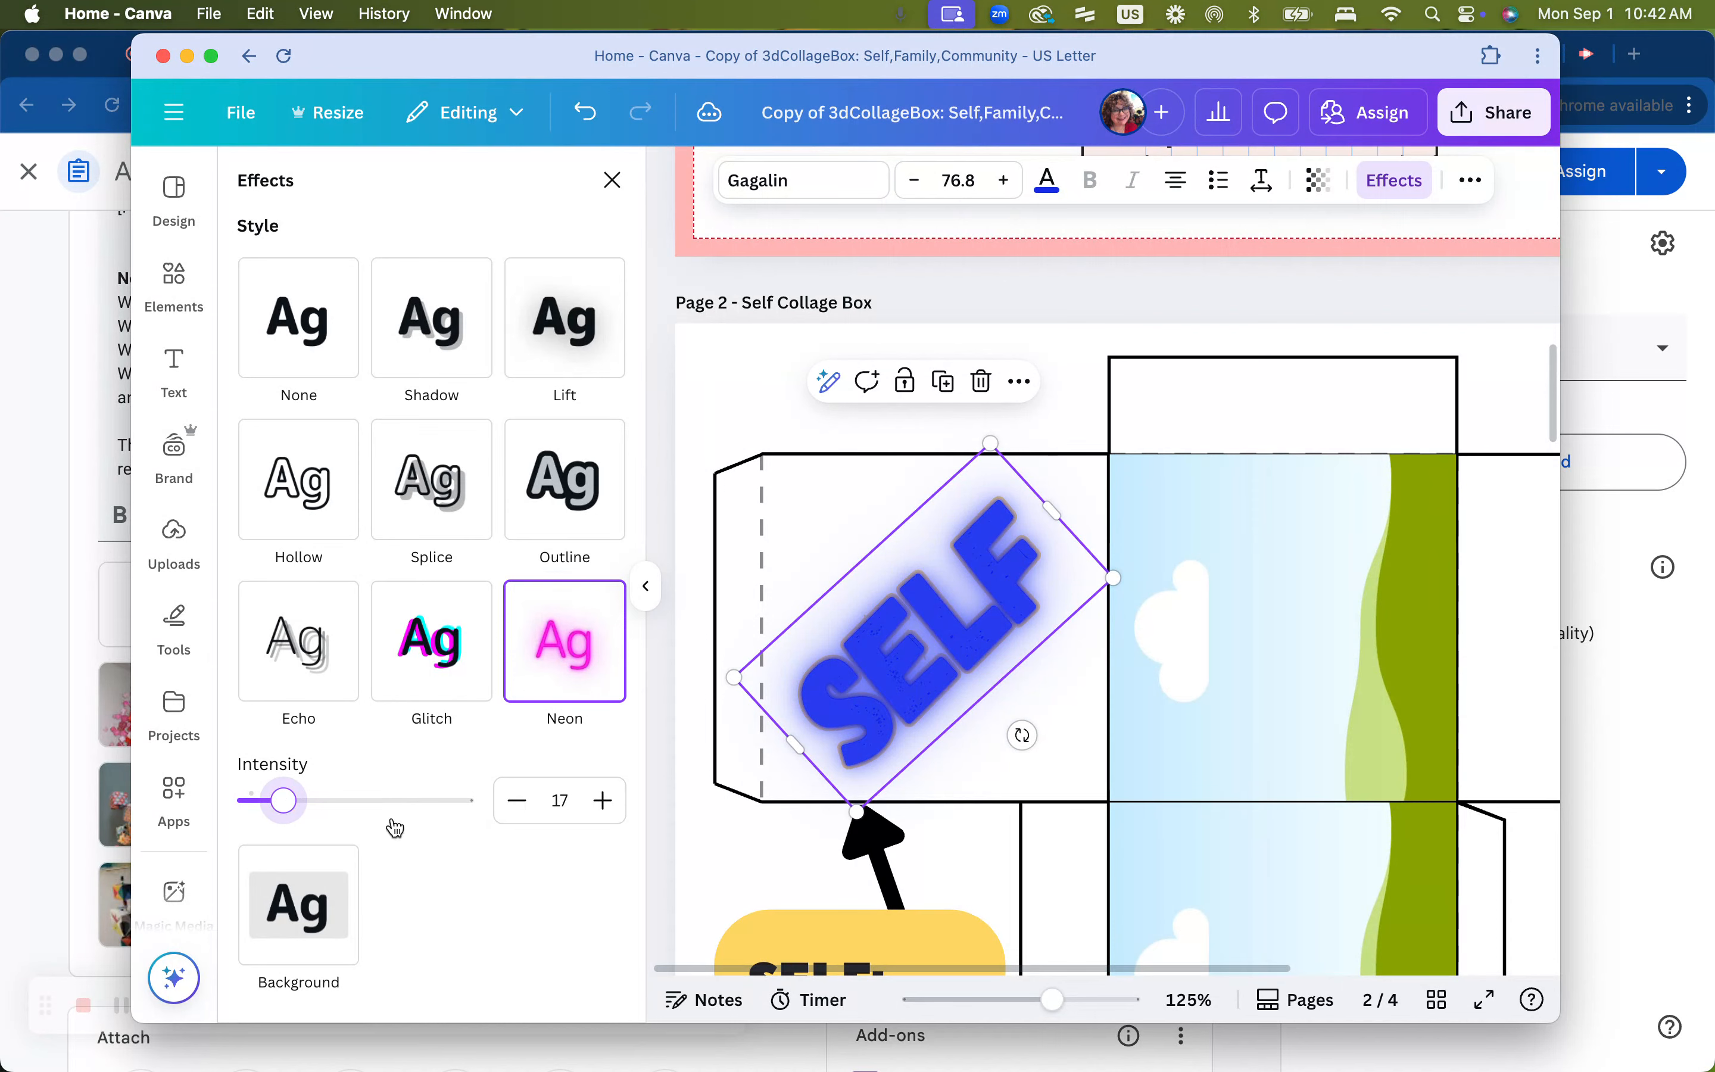
Lower the Neon effect intensity on SELF to 7
scroll(456, 847, down, 3)
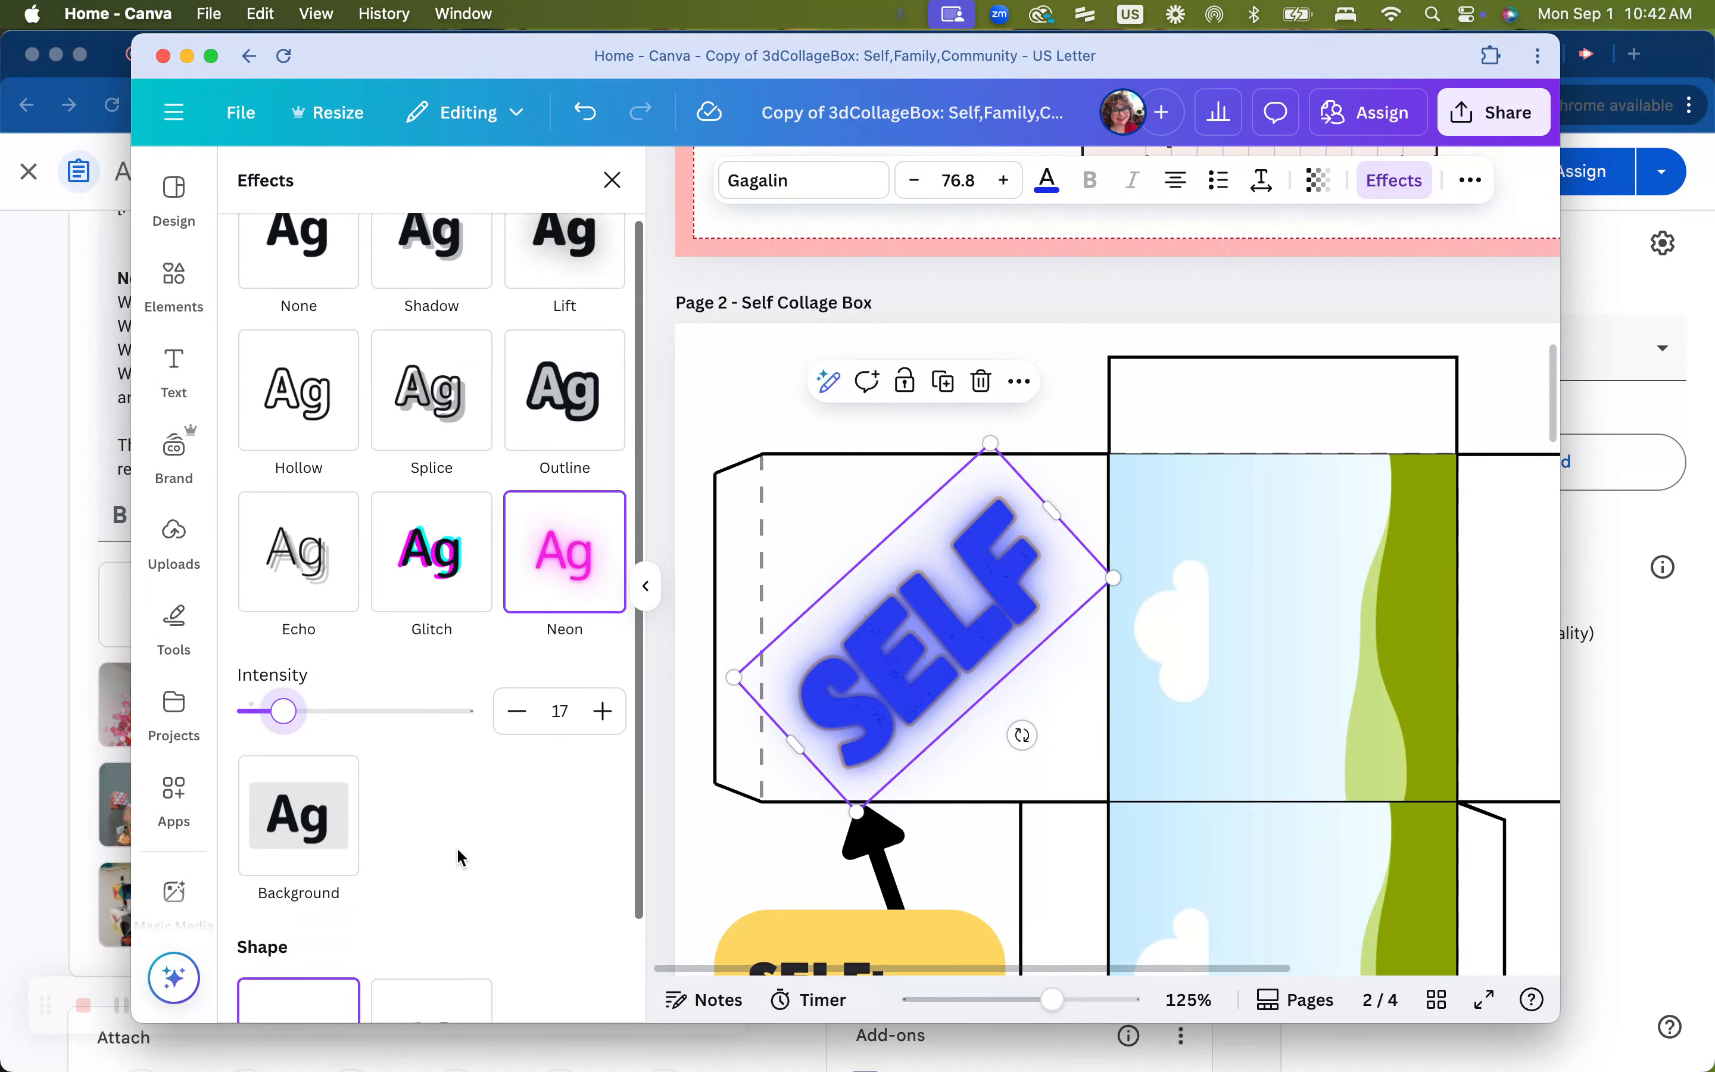
scroll(456, 847, up, 2)
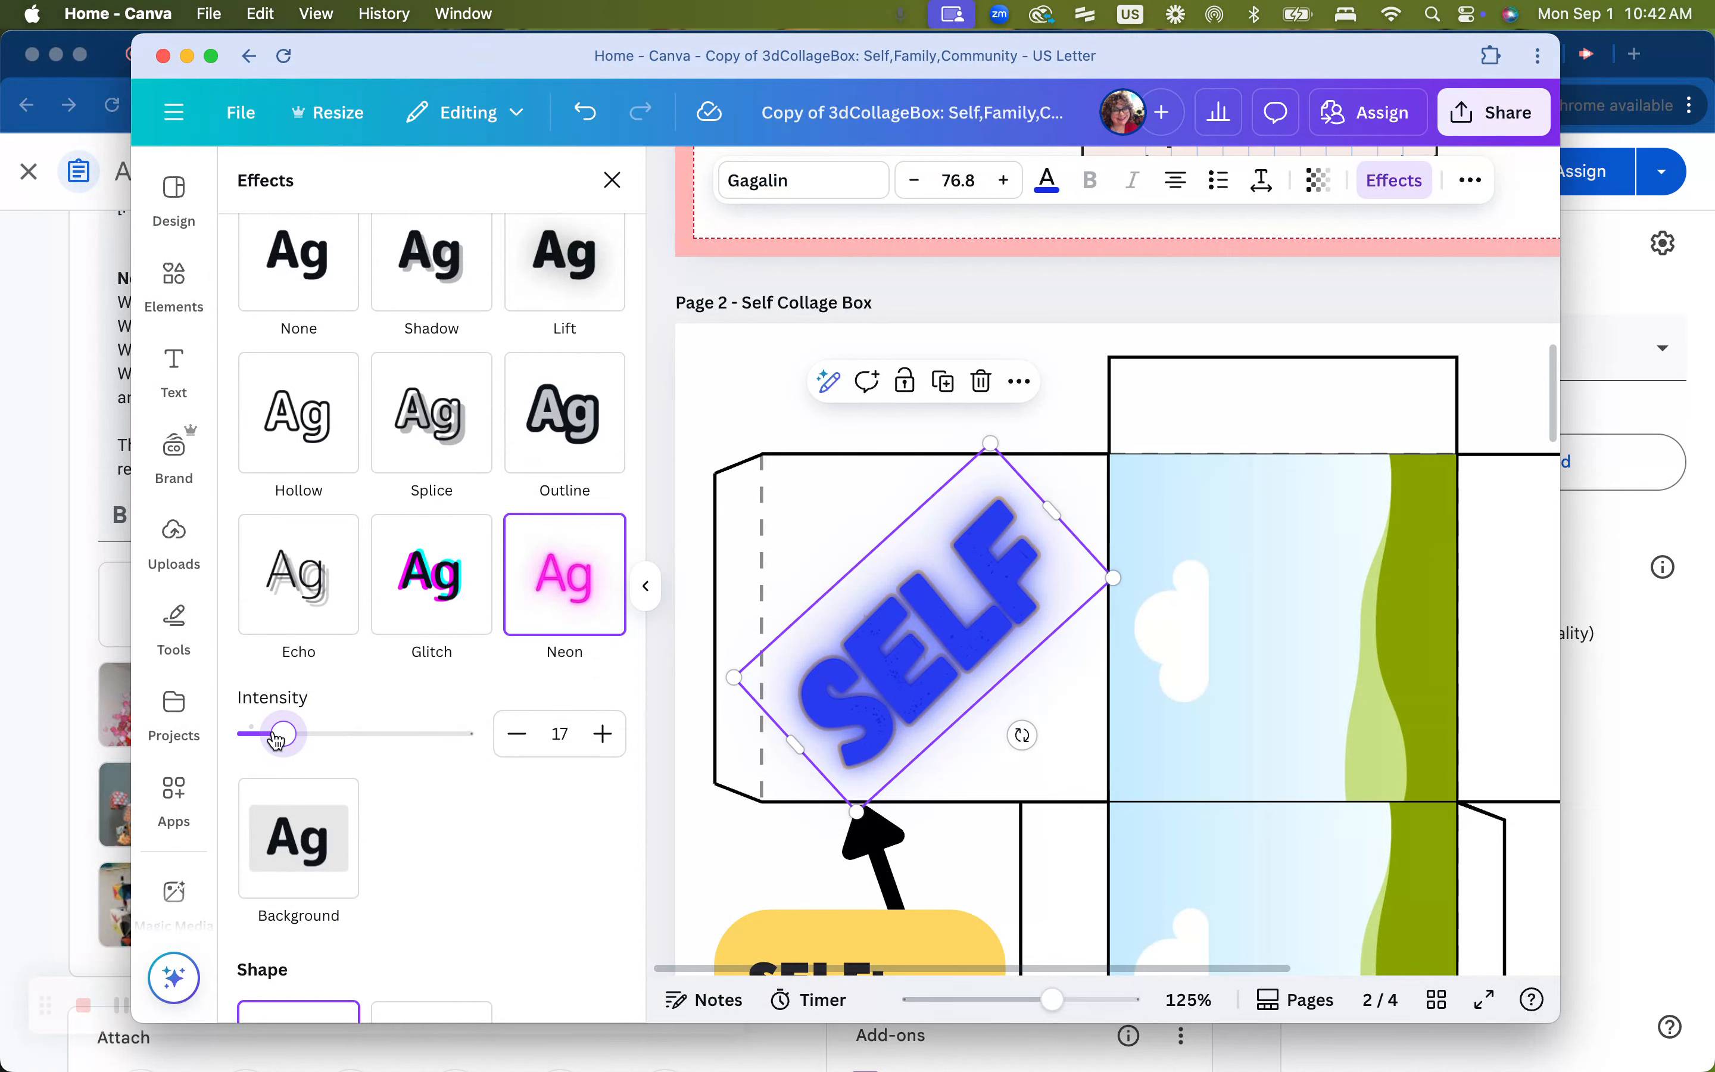
drag(276, 741, 264, 742)
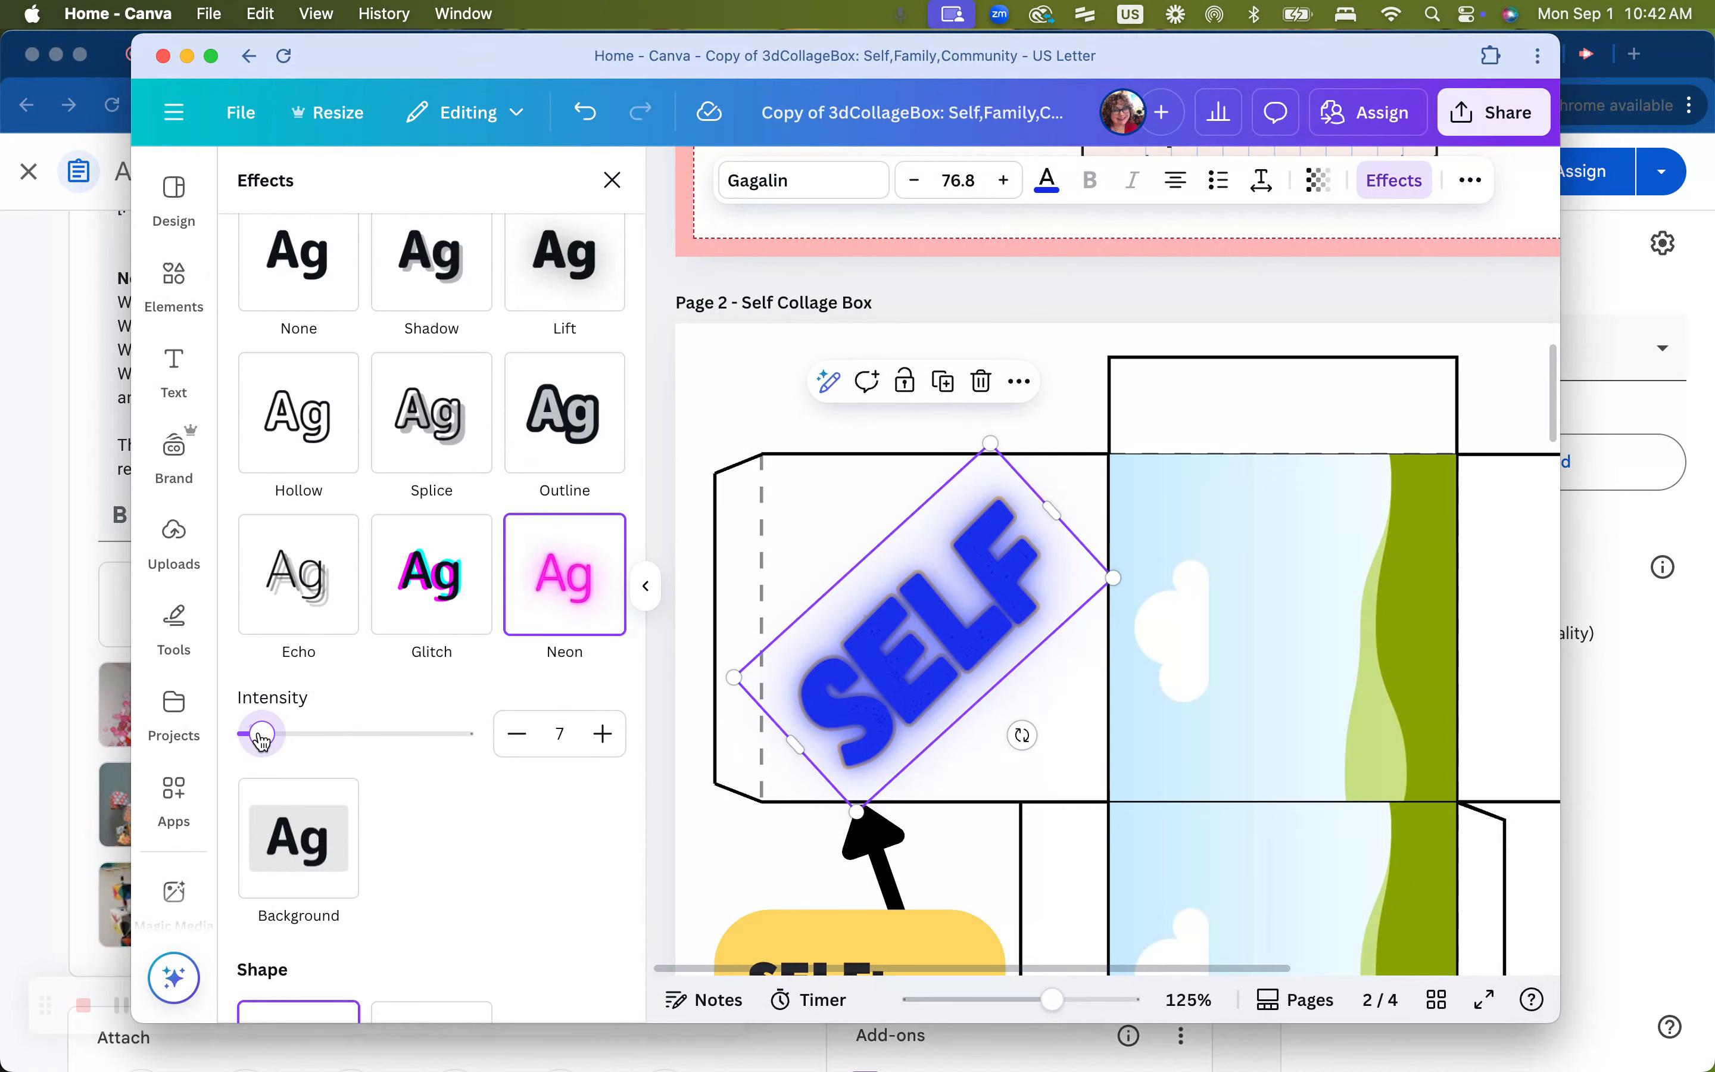
Recolor the selected top copy of the SELF text to pink
click(1047, 179)
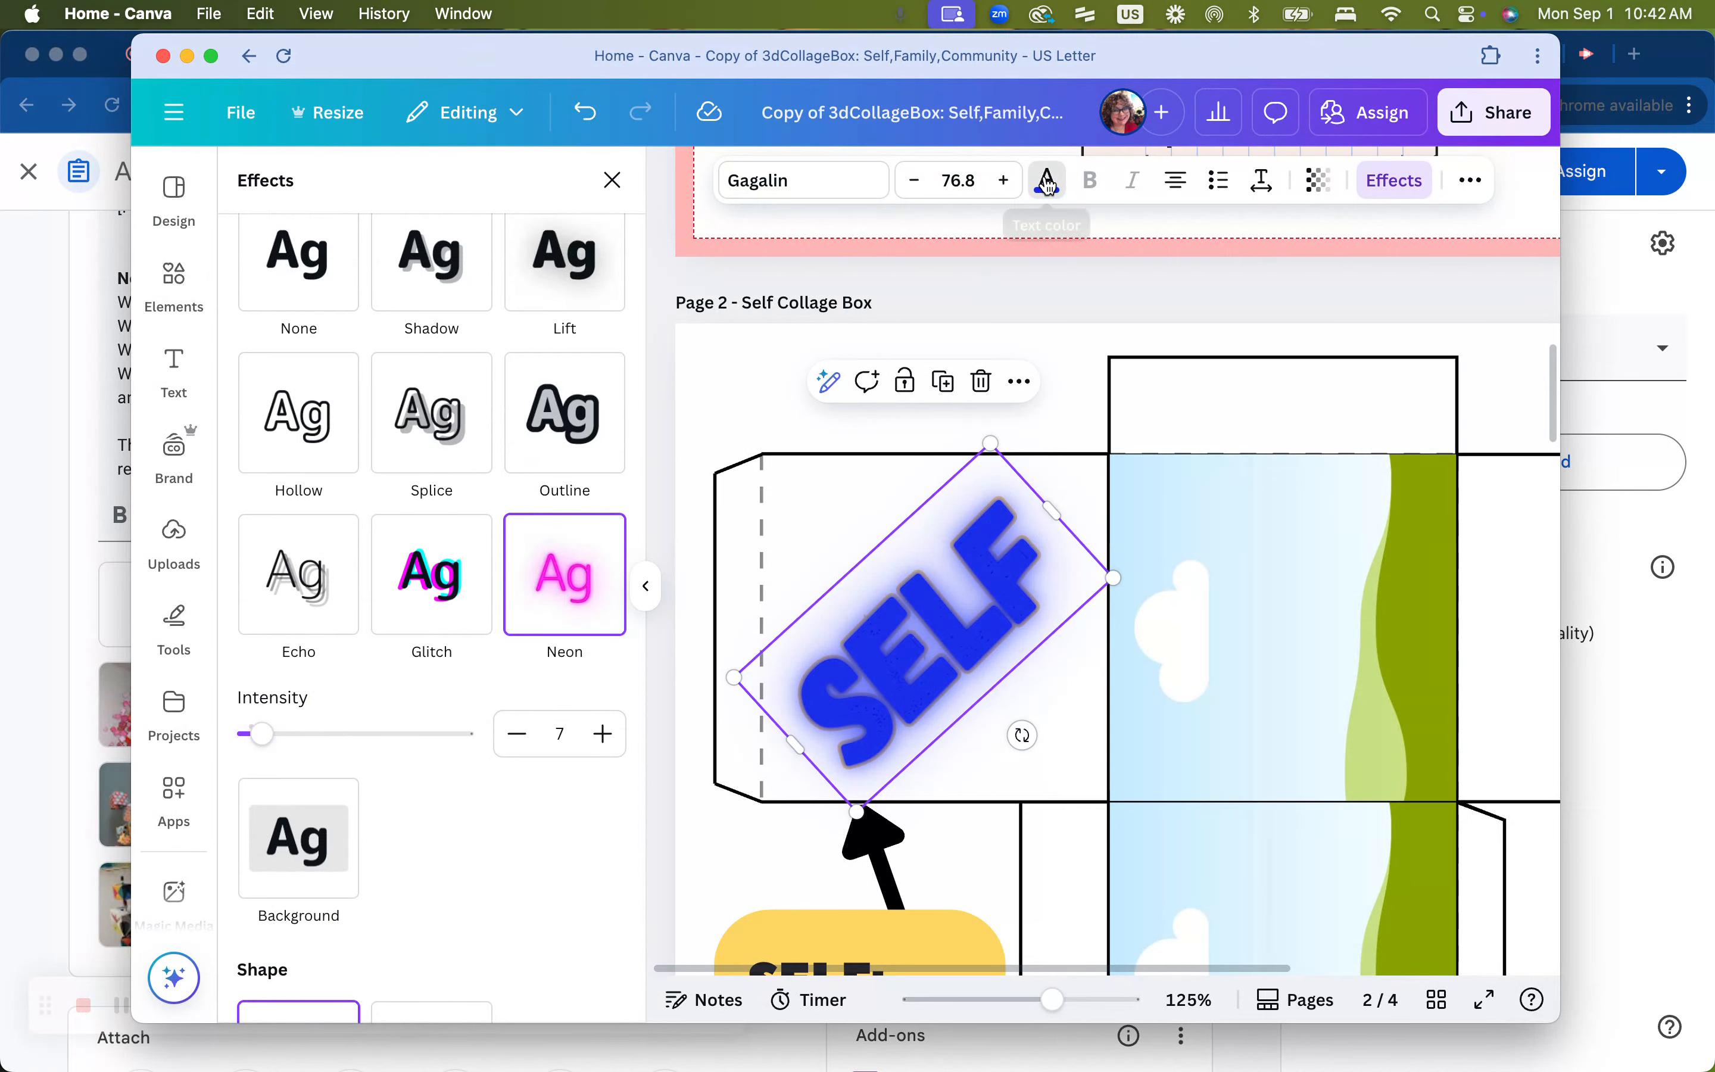
click(602, 1005)
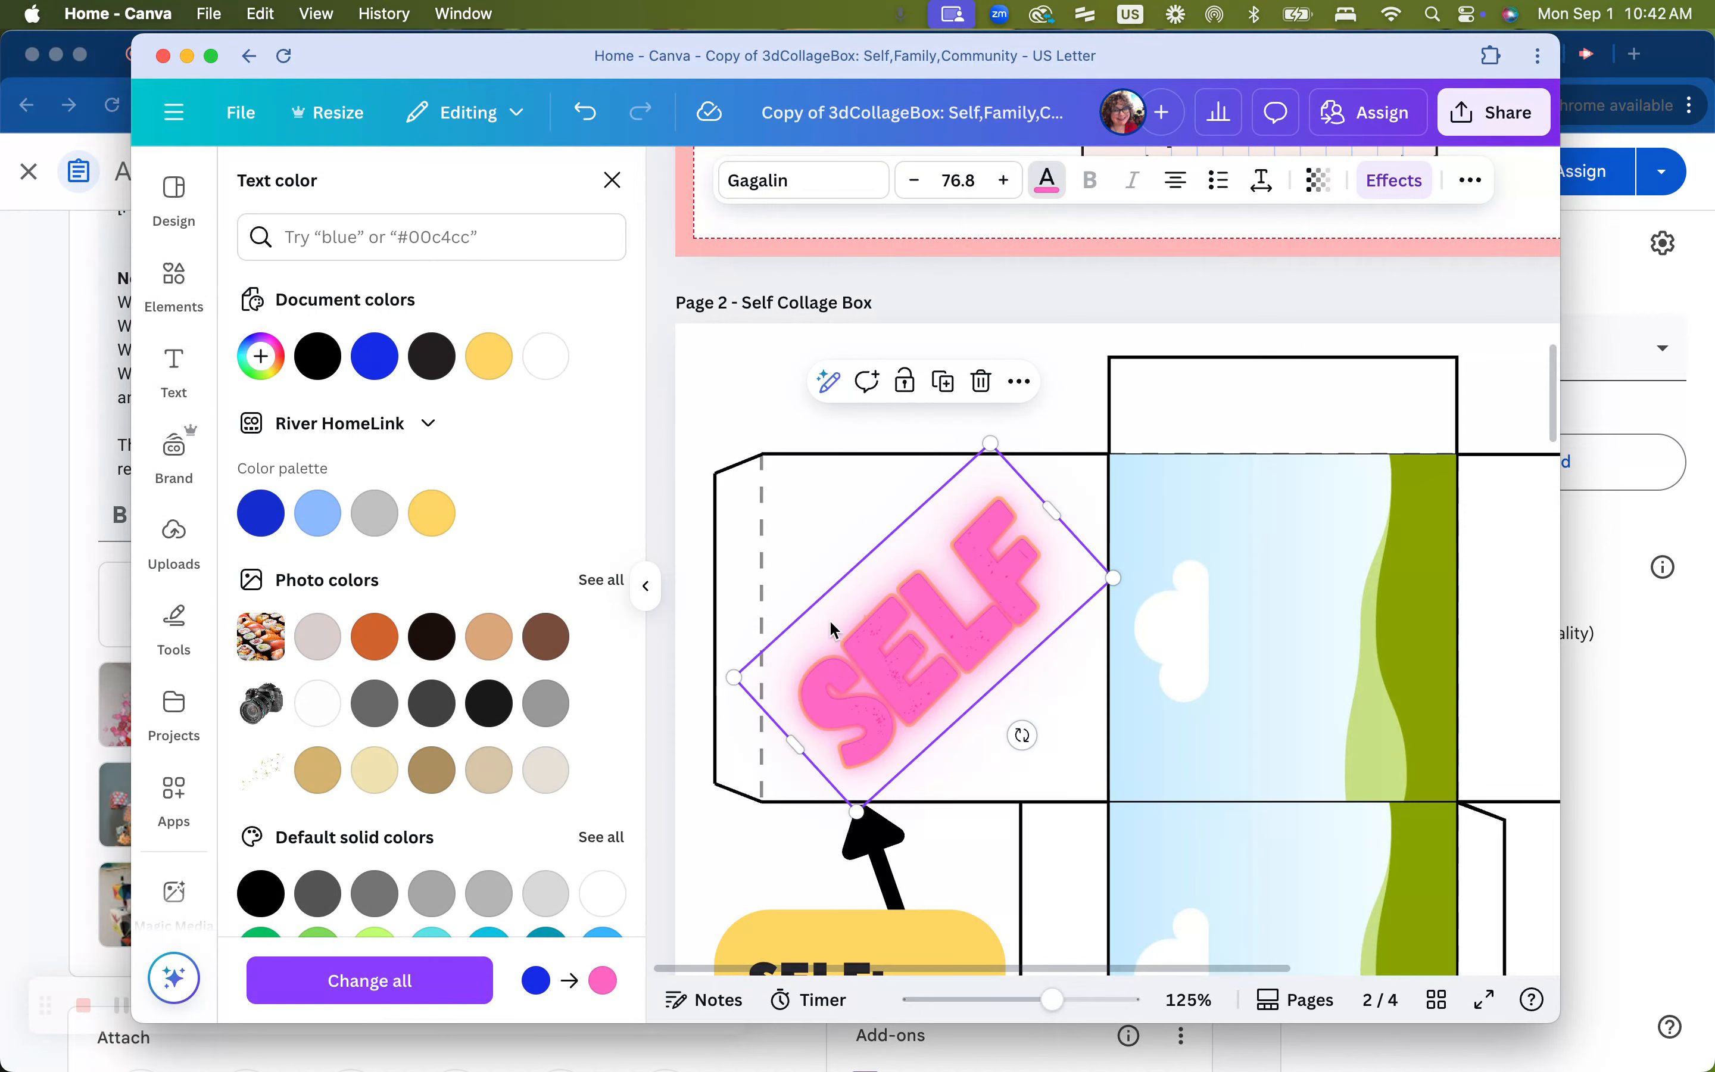
click(647, 588)
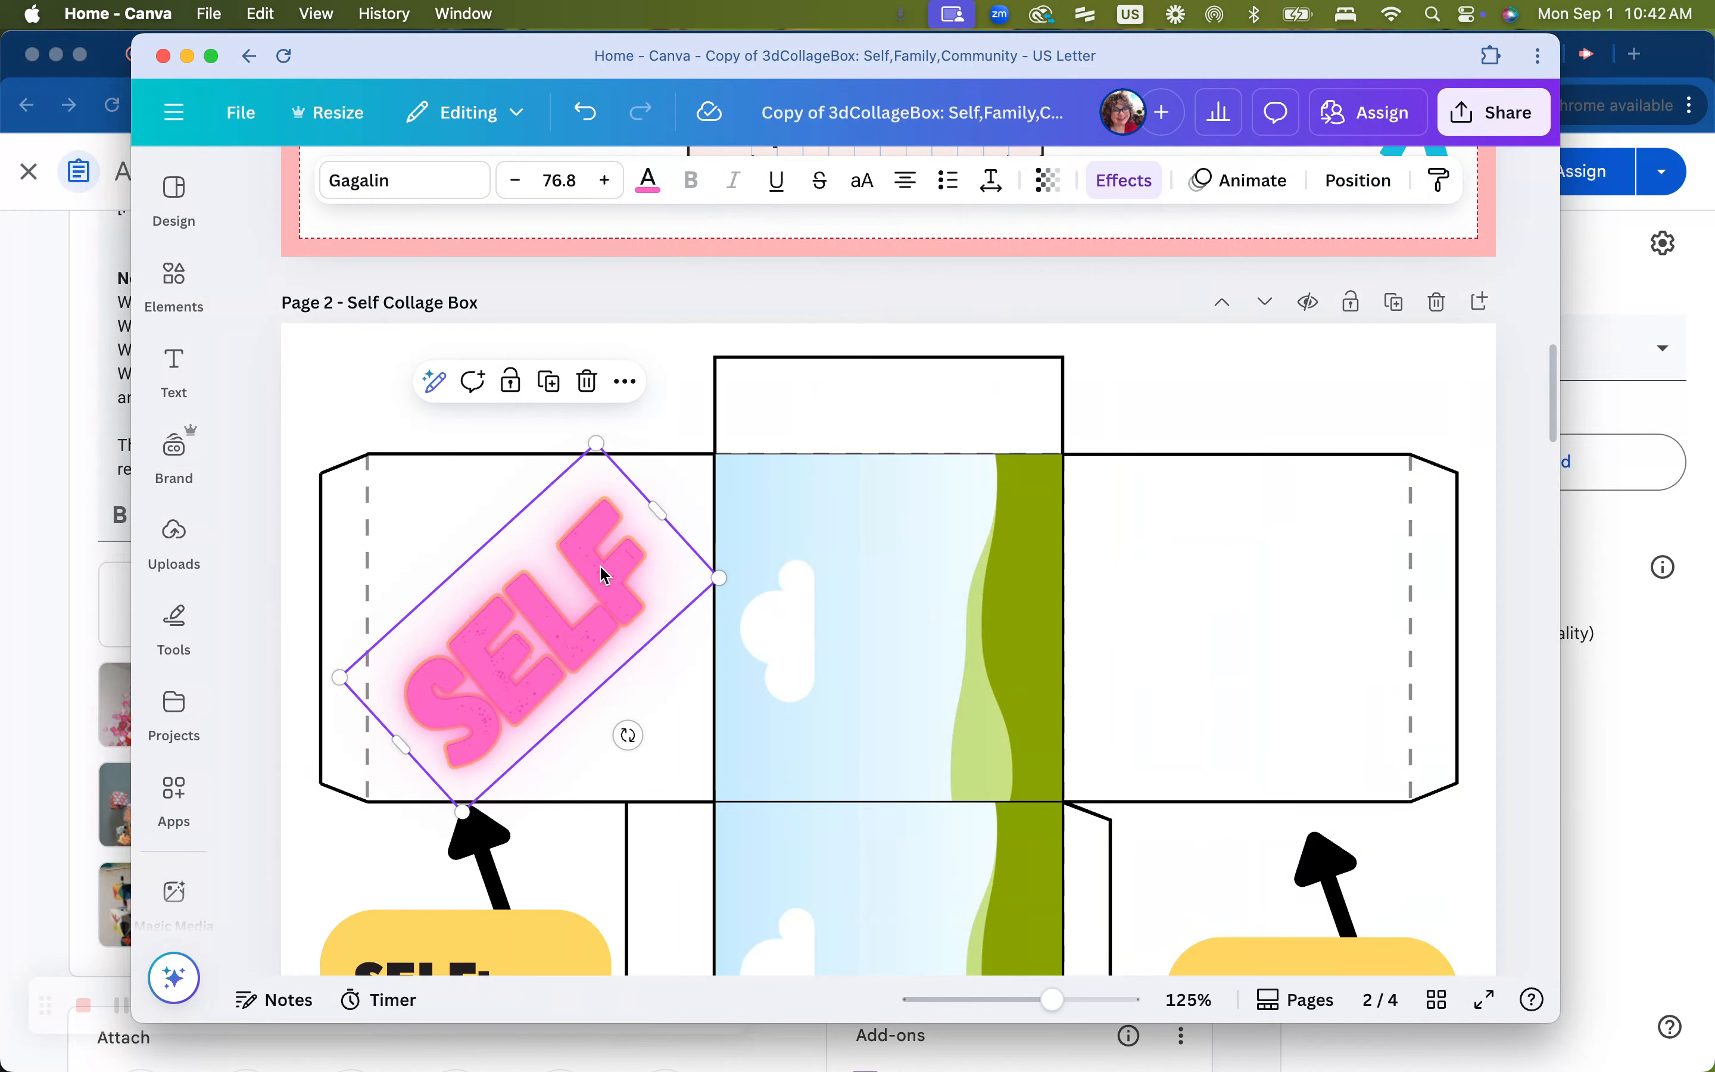
Reorder the layers so the blue SELF text sits above the pink SELF copy
click(1371, 182)
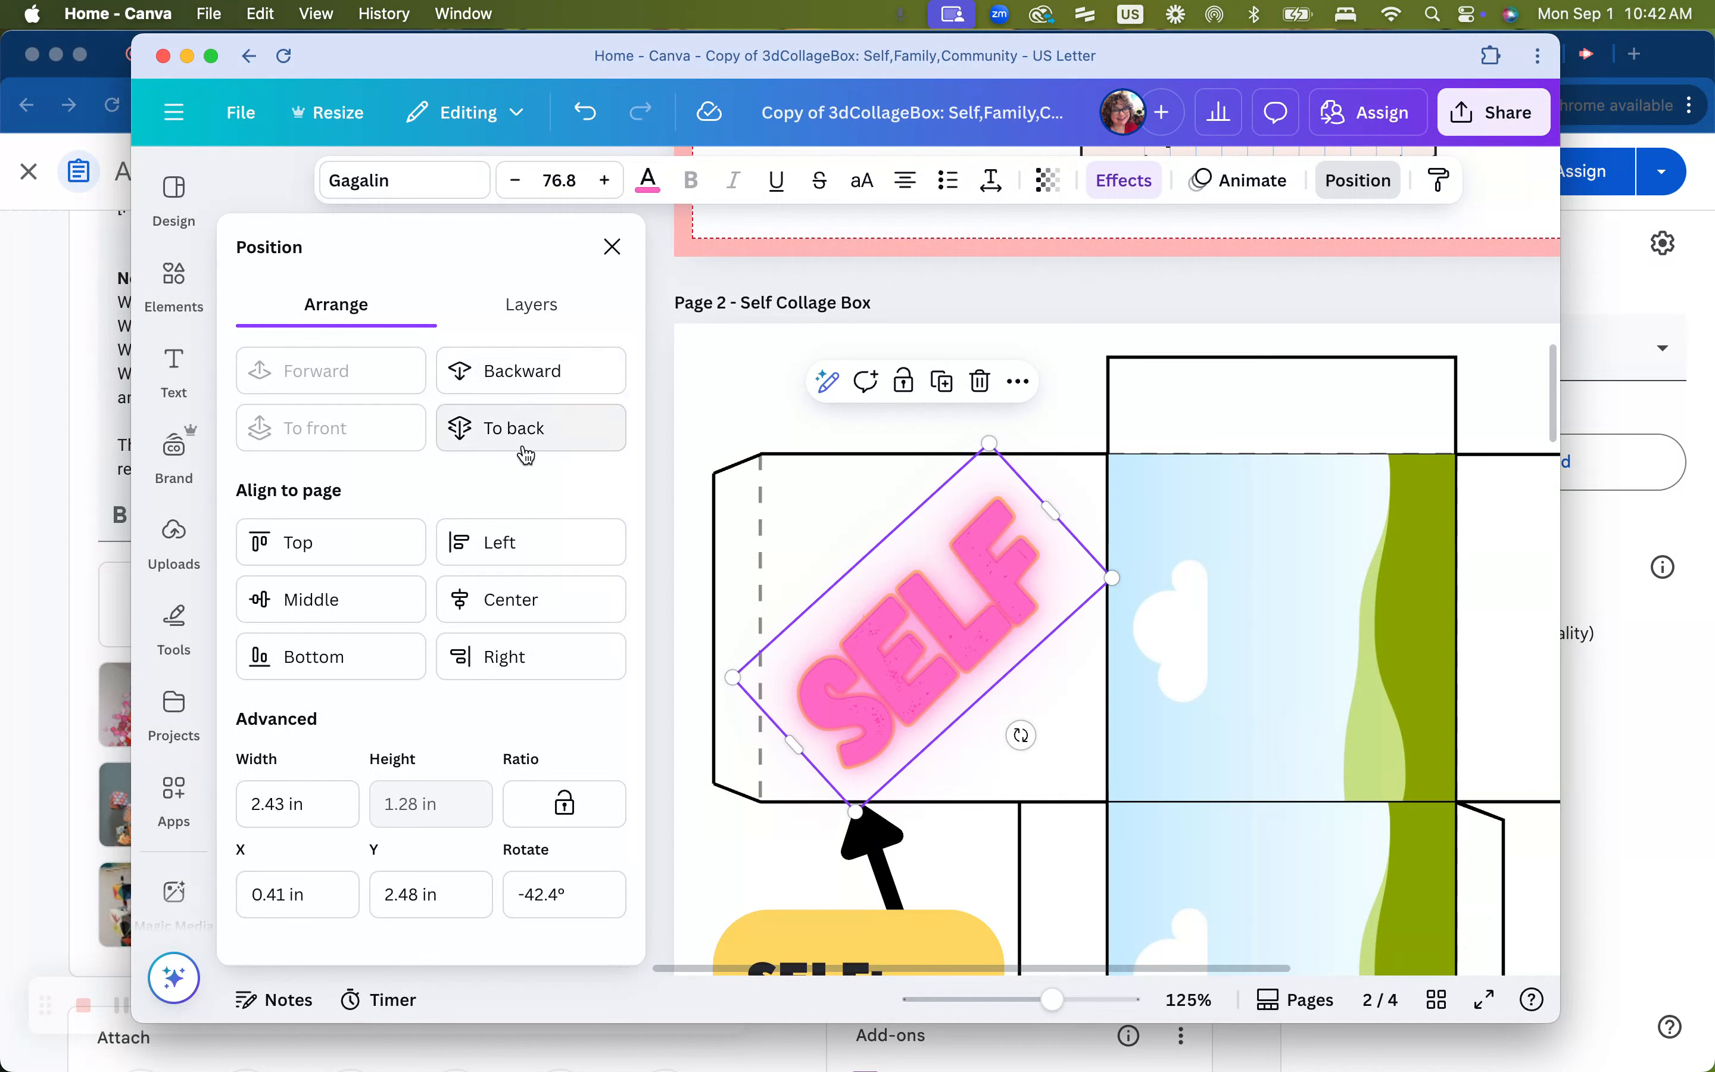
click(546, 308)
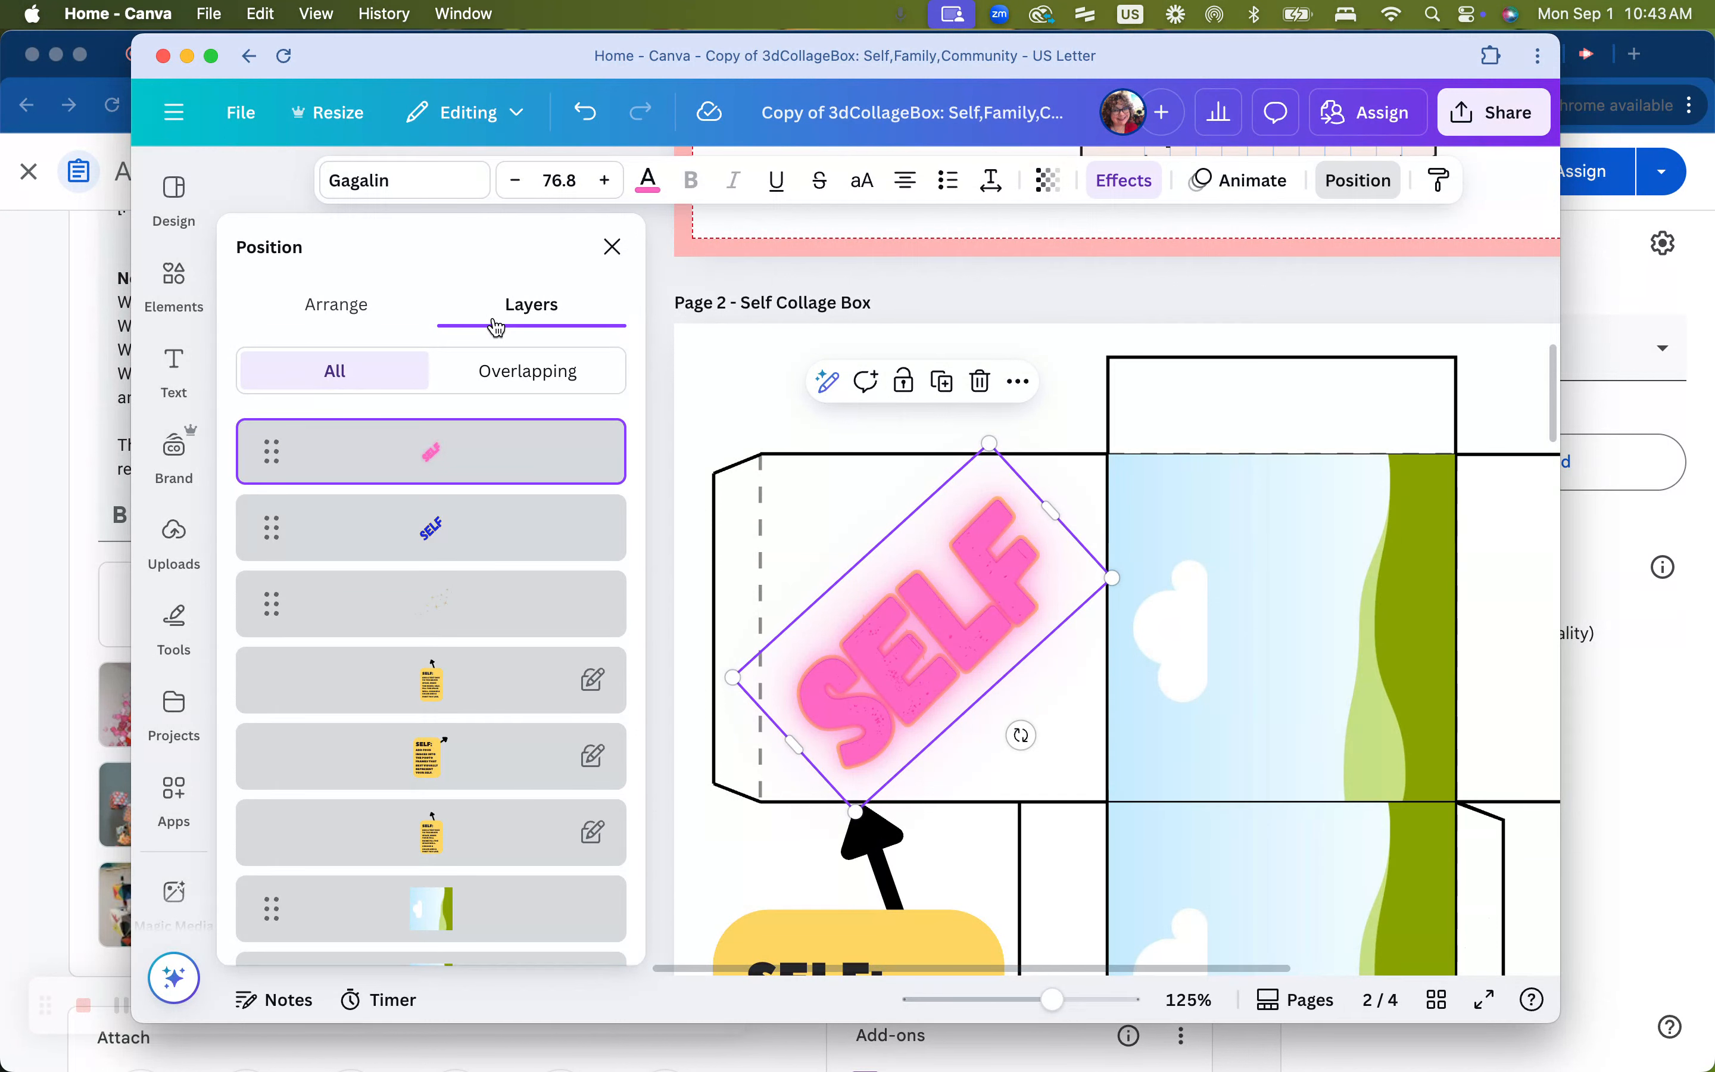
mouse_move(444, 450)
drag(449, 454, 450, 576)
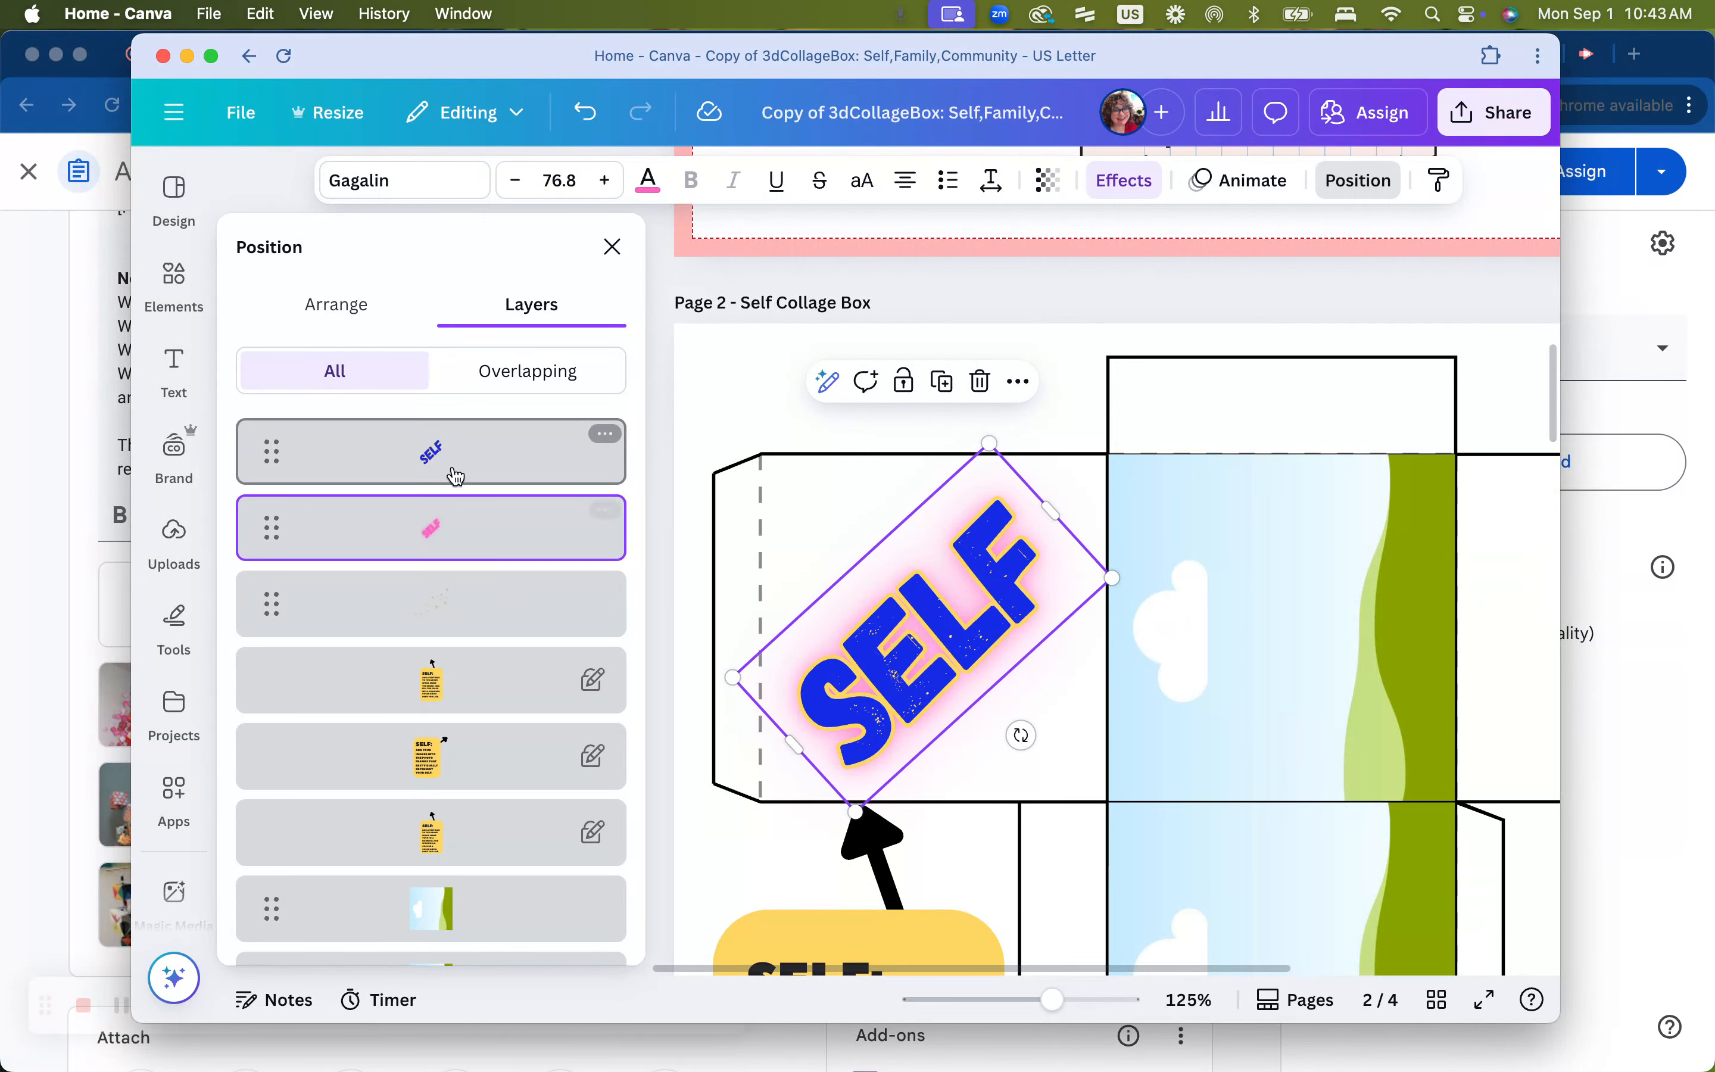
mouse_move(452, 533)
mouse_down()
mouse_move(451, 631)
mouse_move(452, 537)
mouse_up()
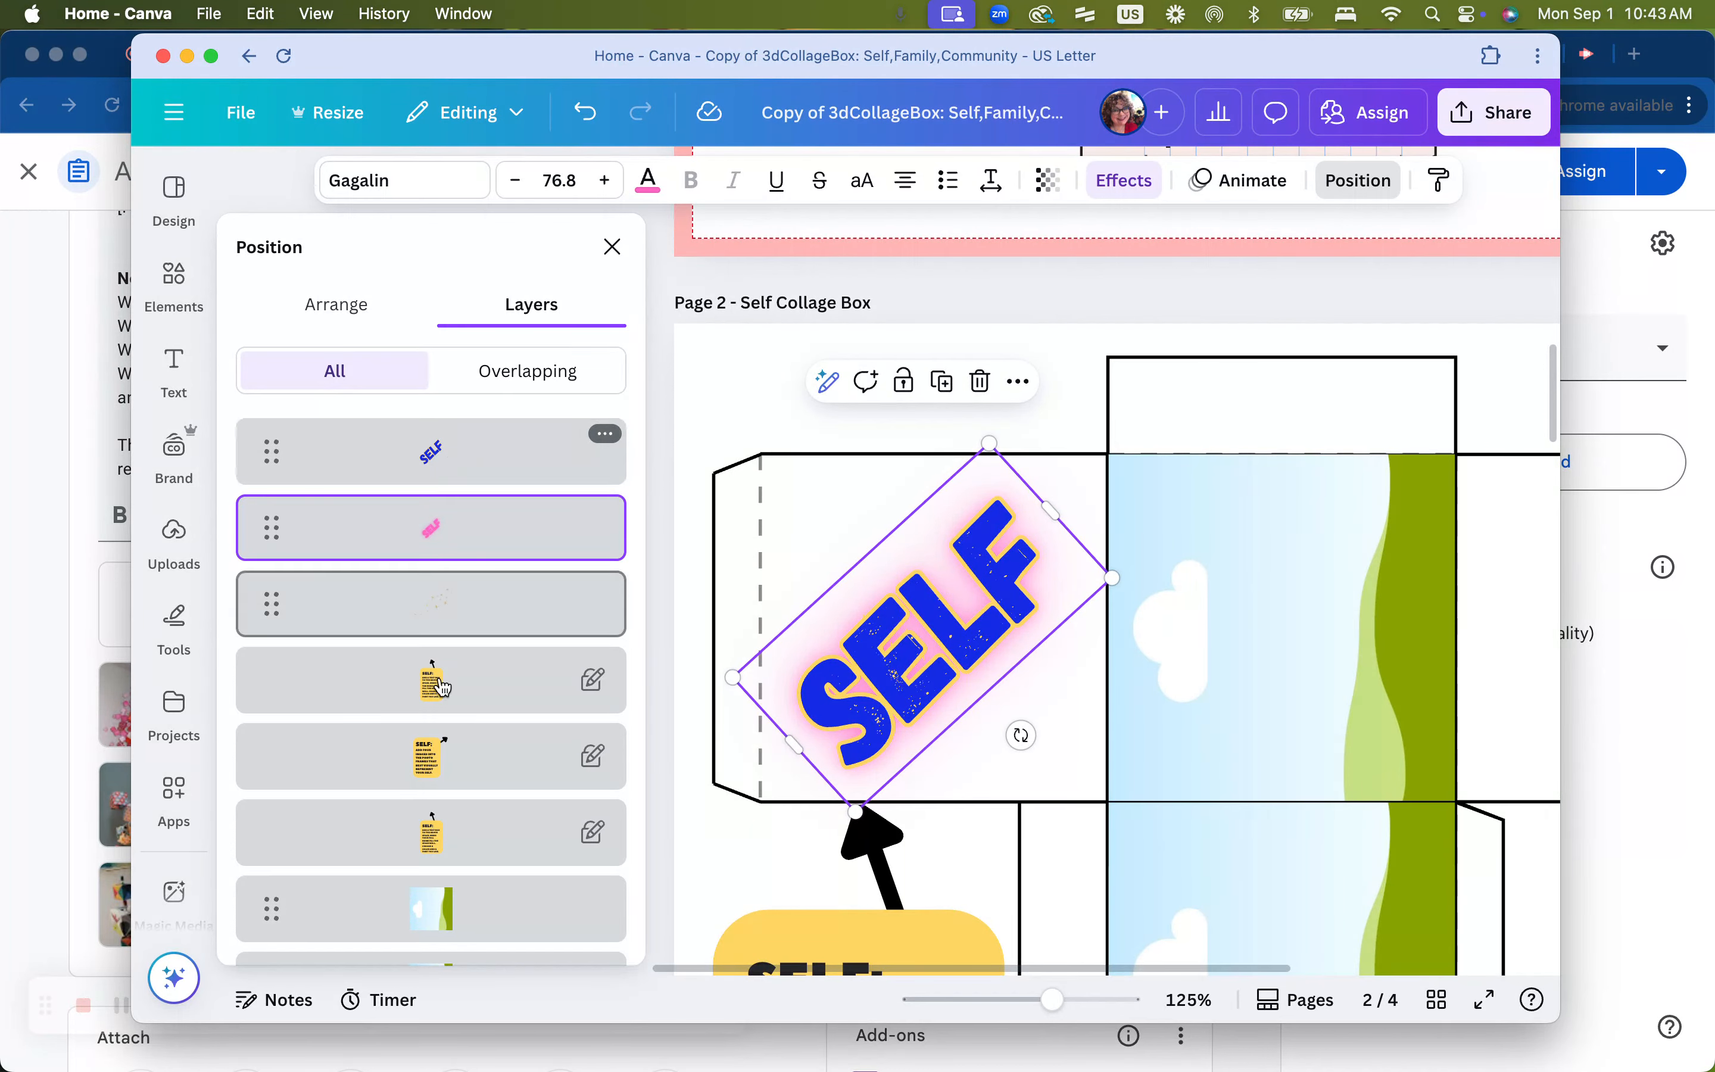
scroll(443, 688, down, 5)
scroll(443, 688, down, 1)
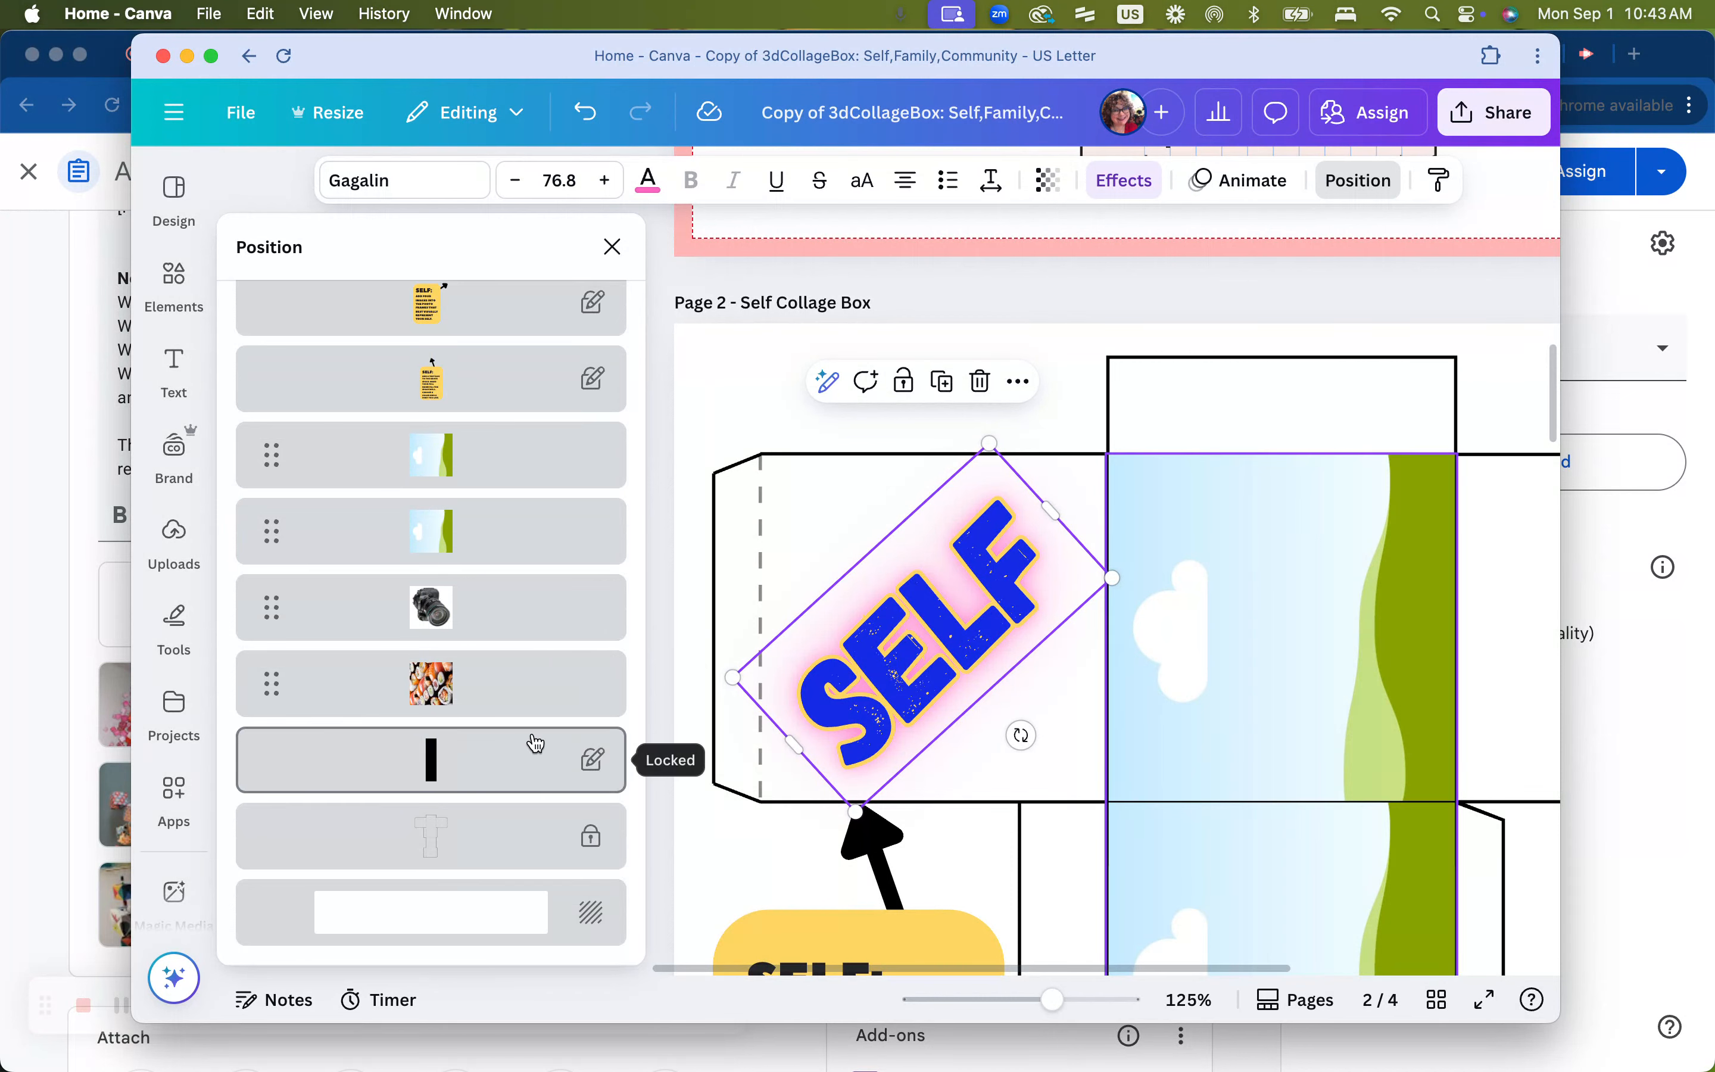
scroll(537, 743, up, 6)
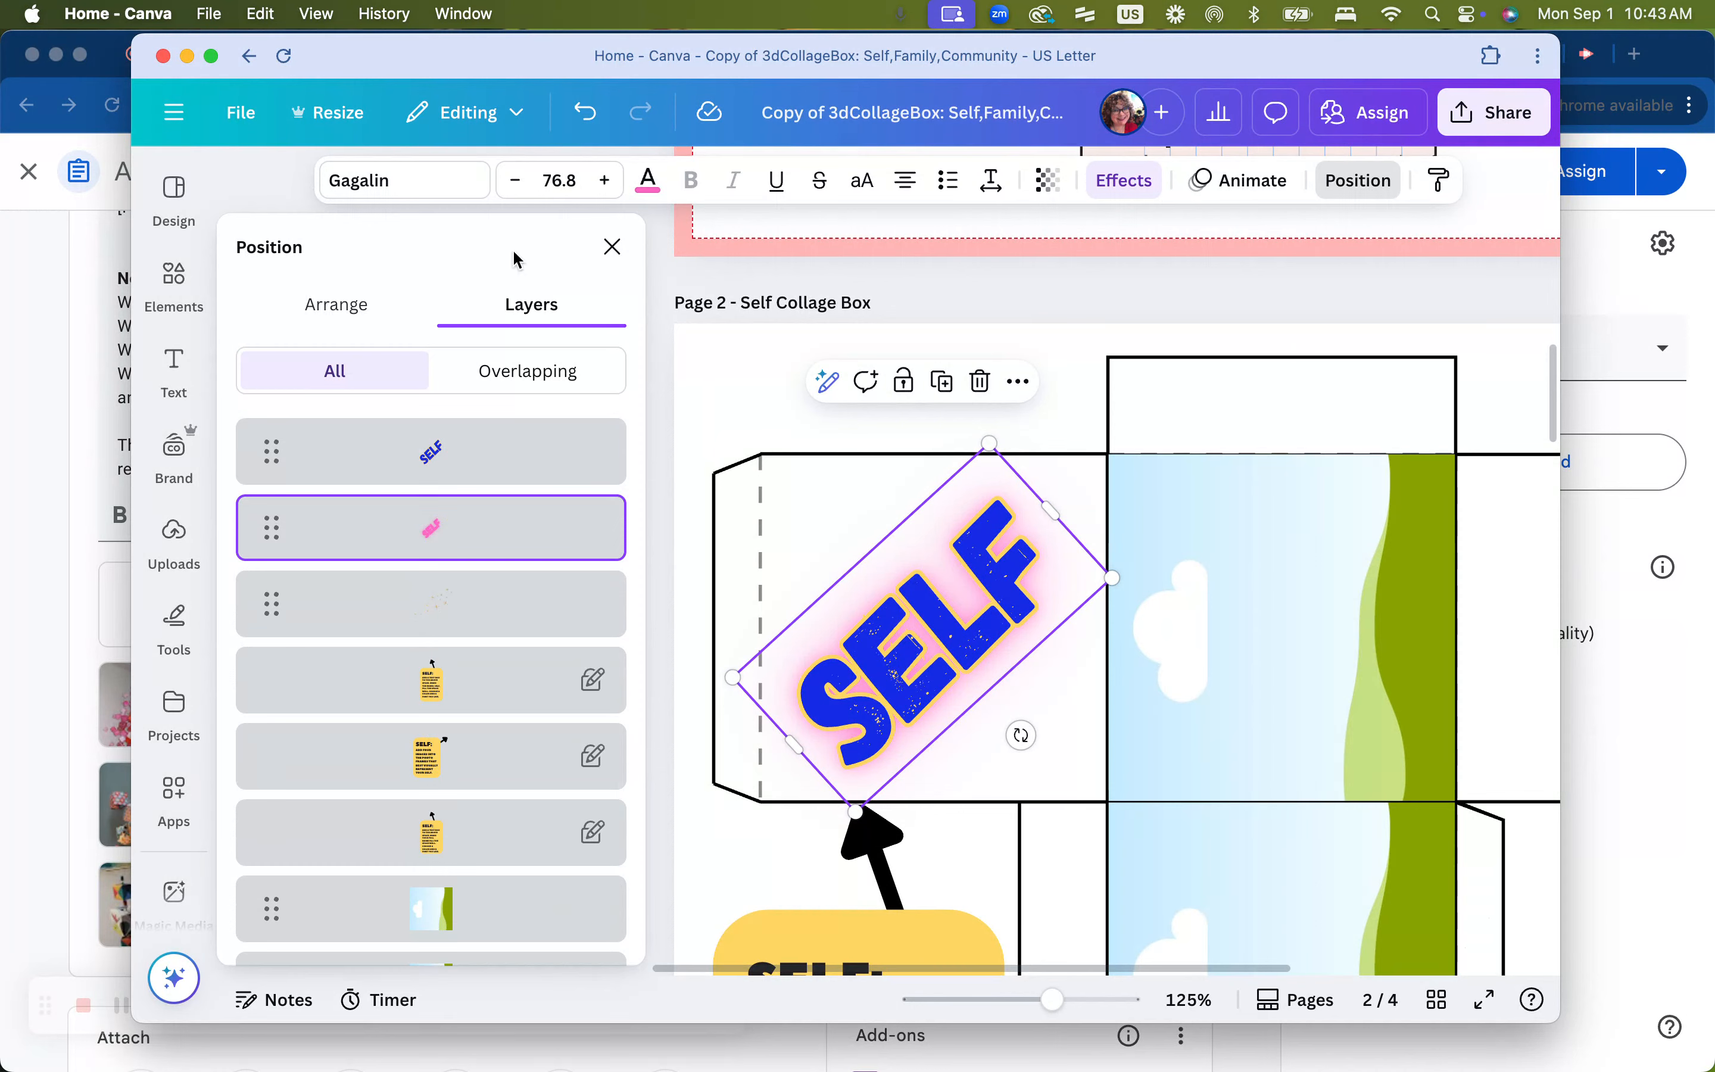
click(609, 249)
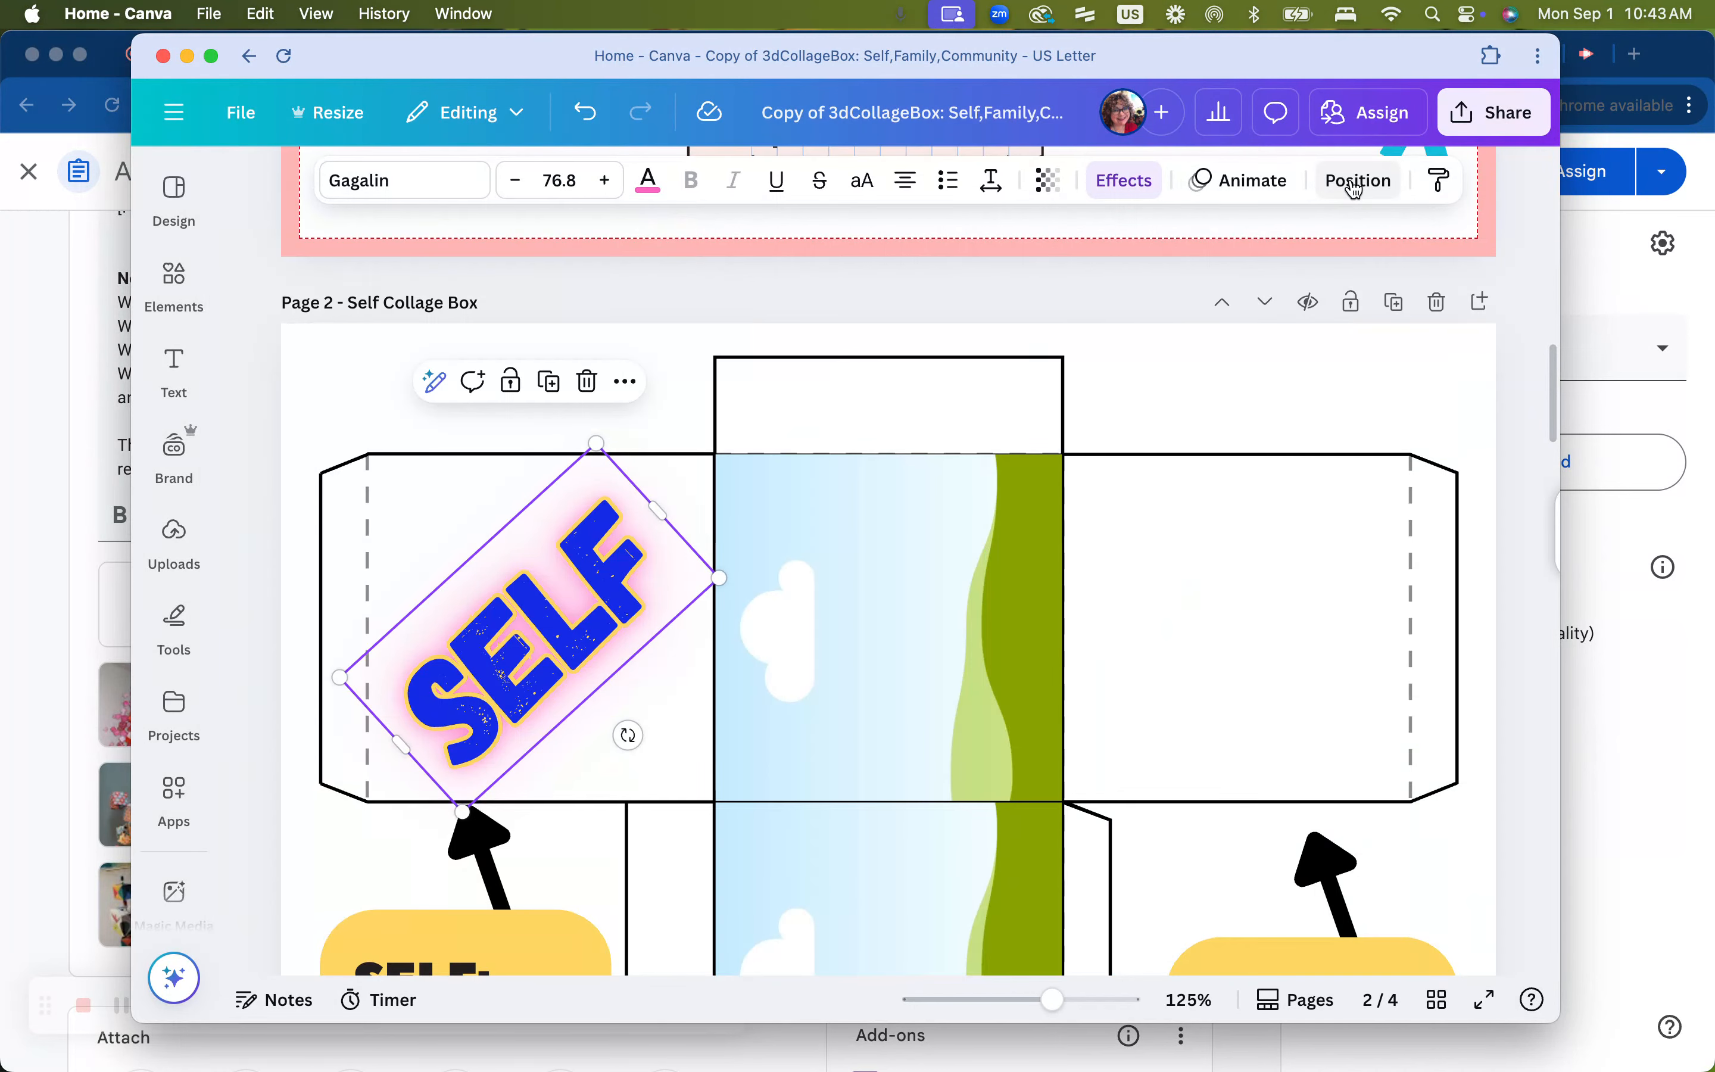
Inspect the layer order of the SELF text elements through the layer list
right_click(558, 617)
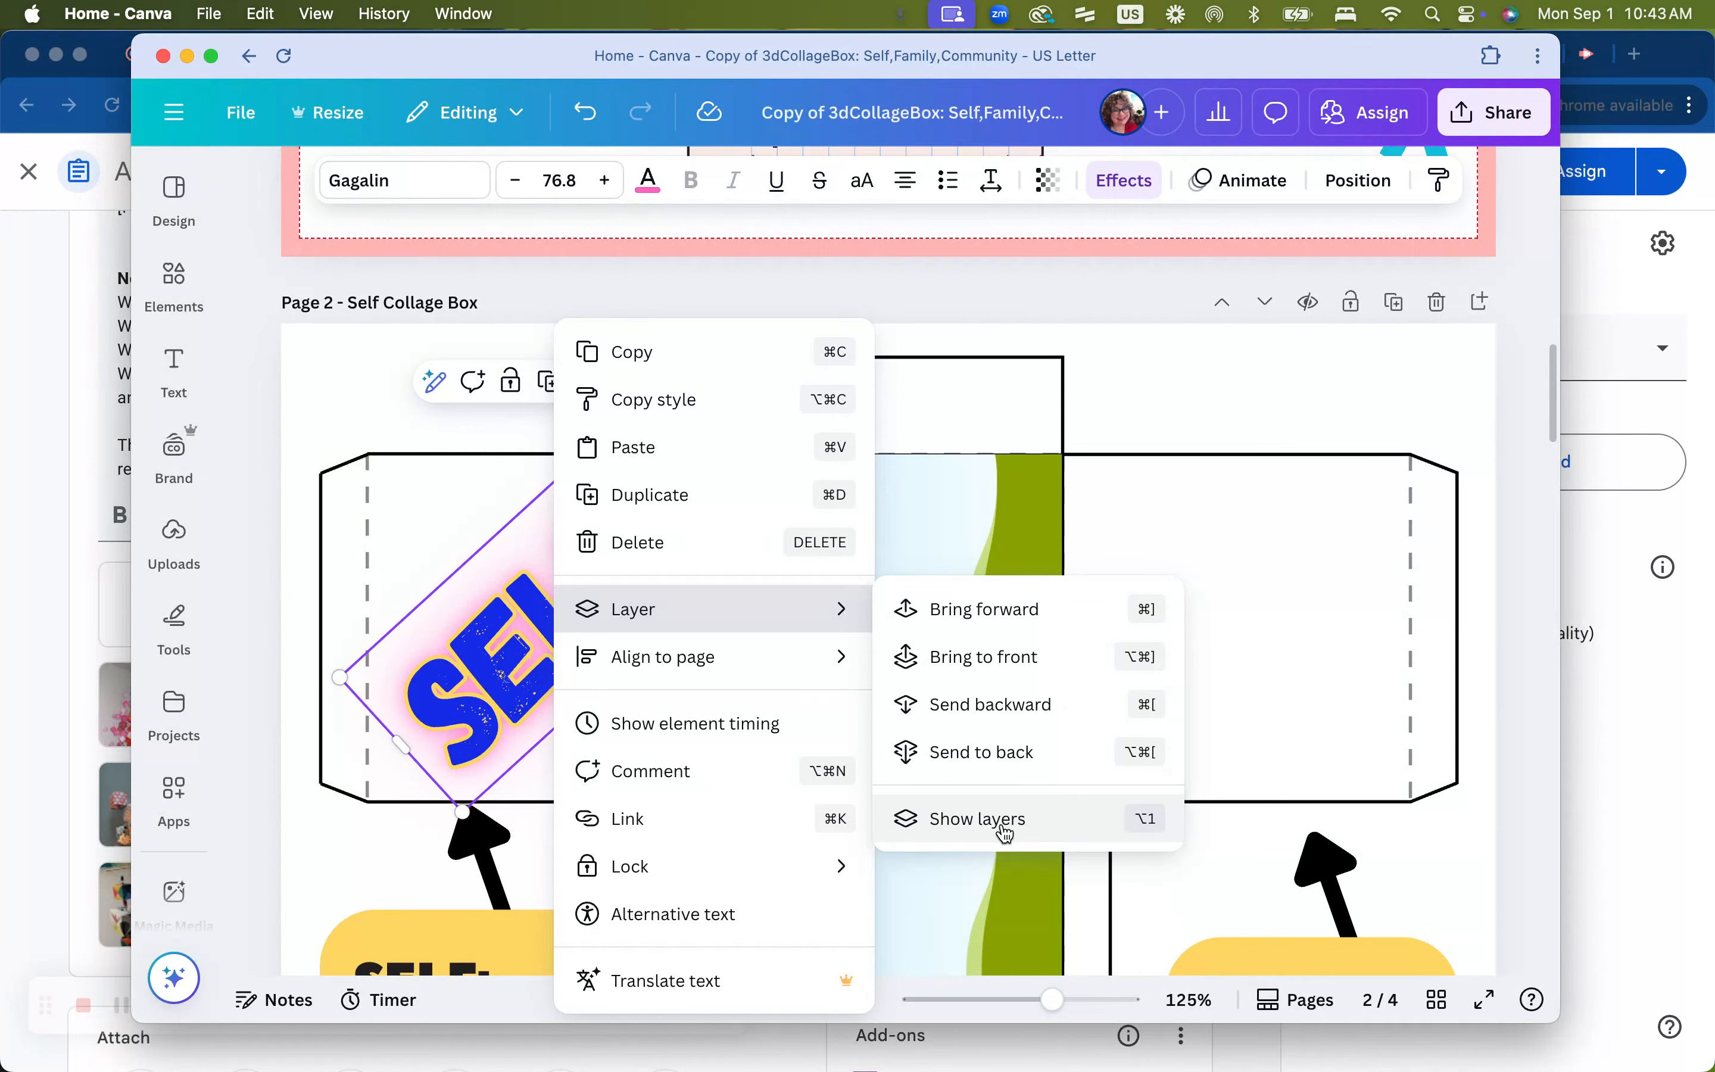
click(900, 819)
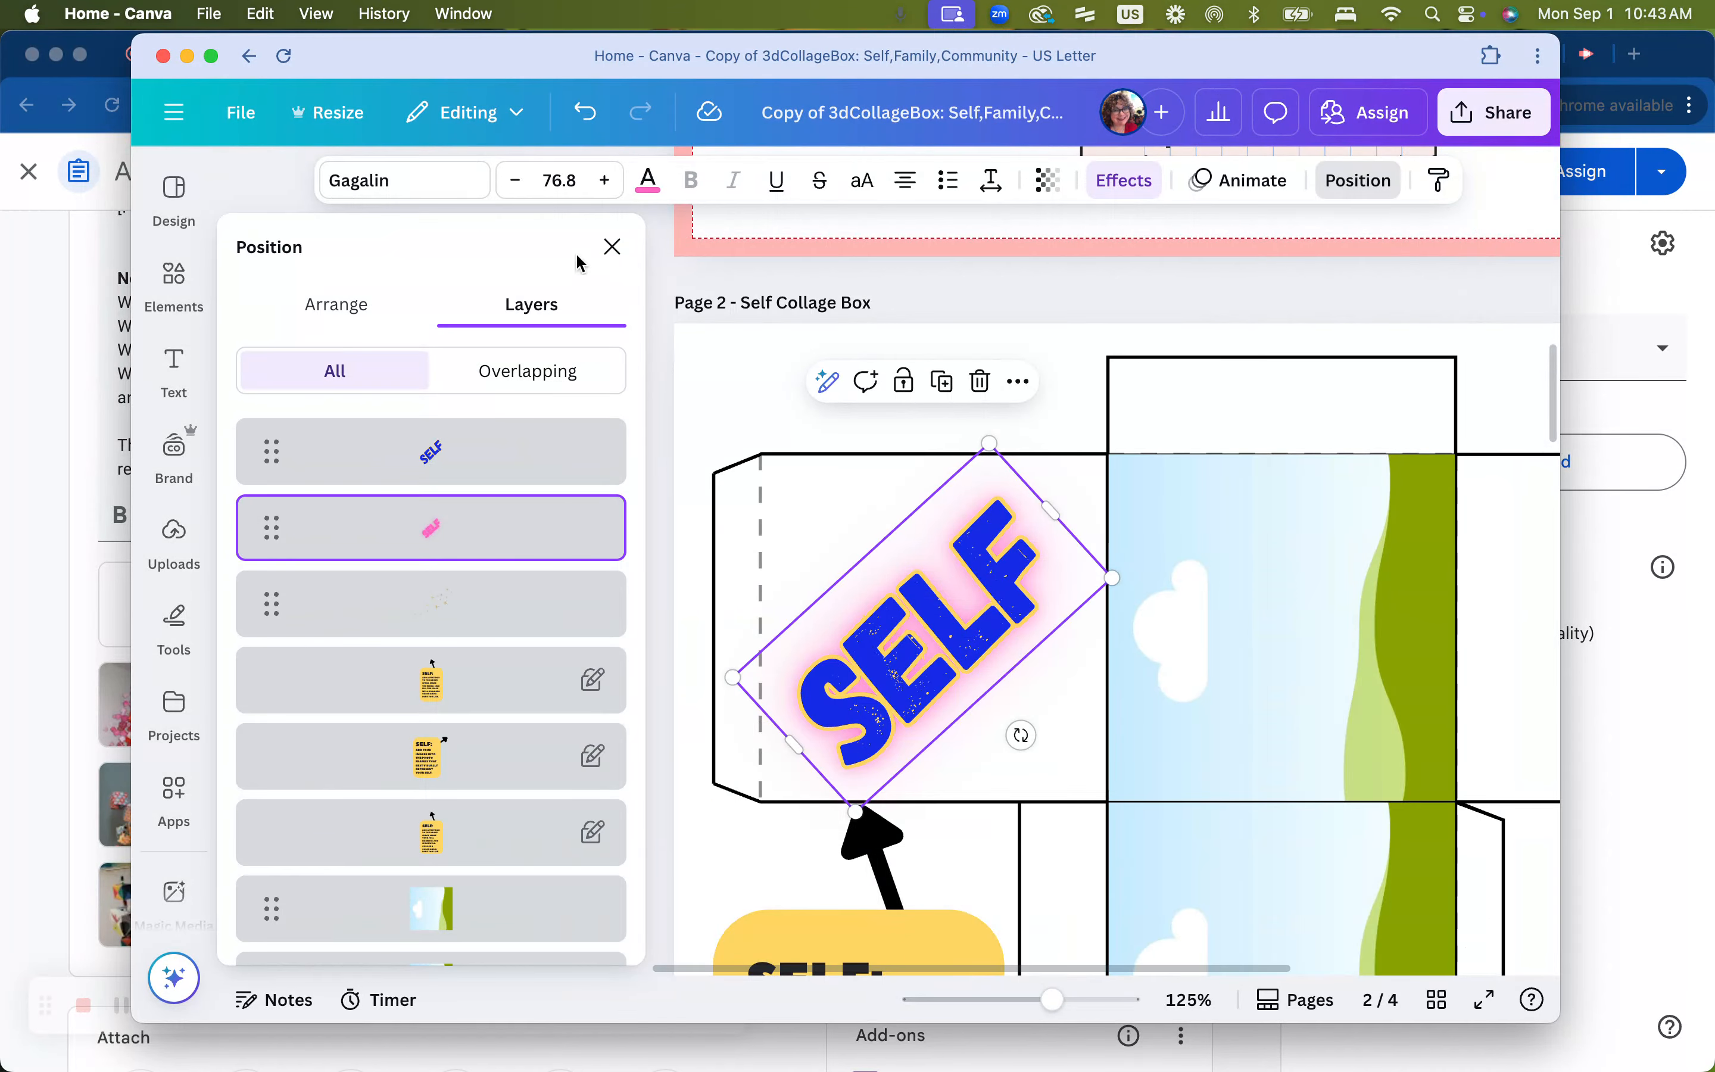
click(611, 246)
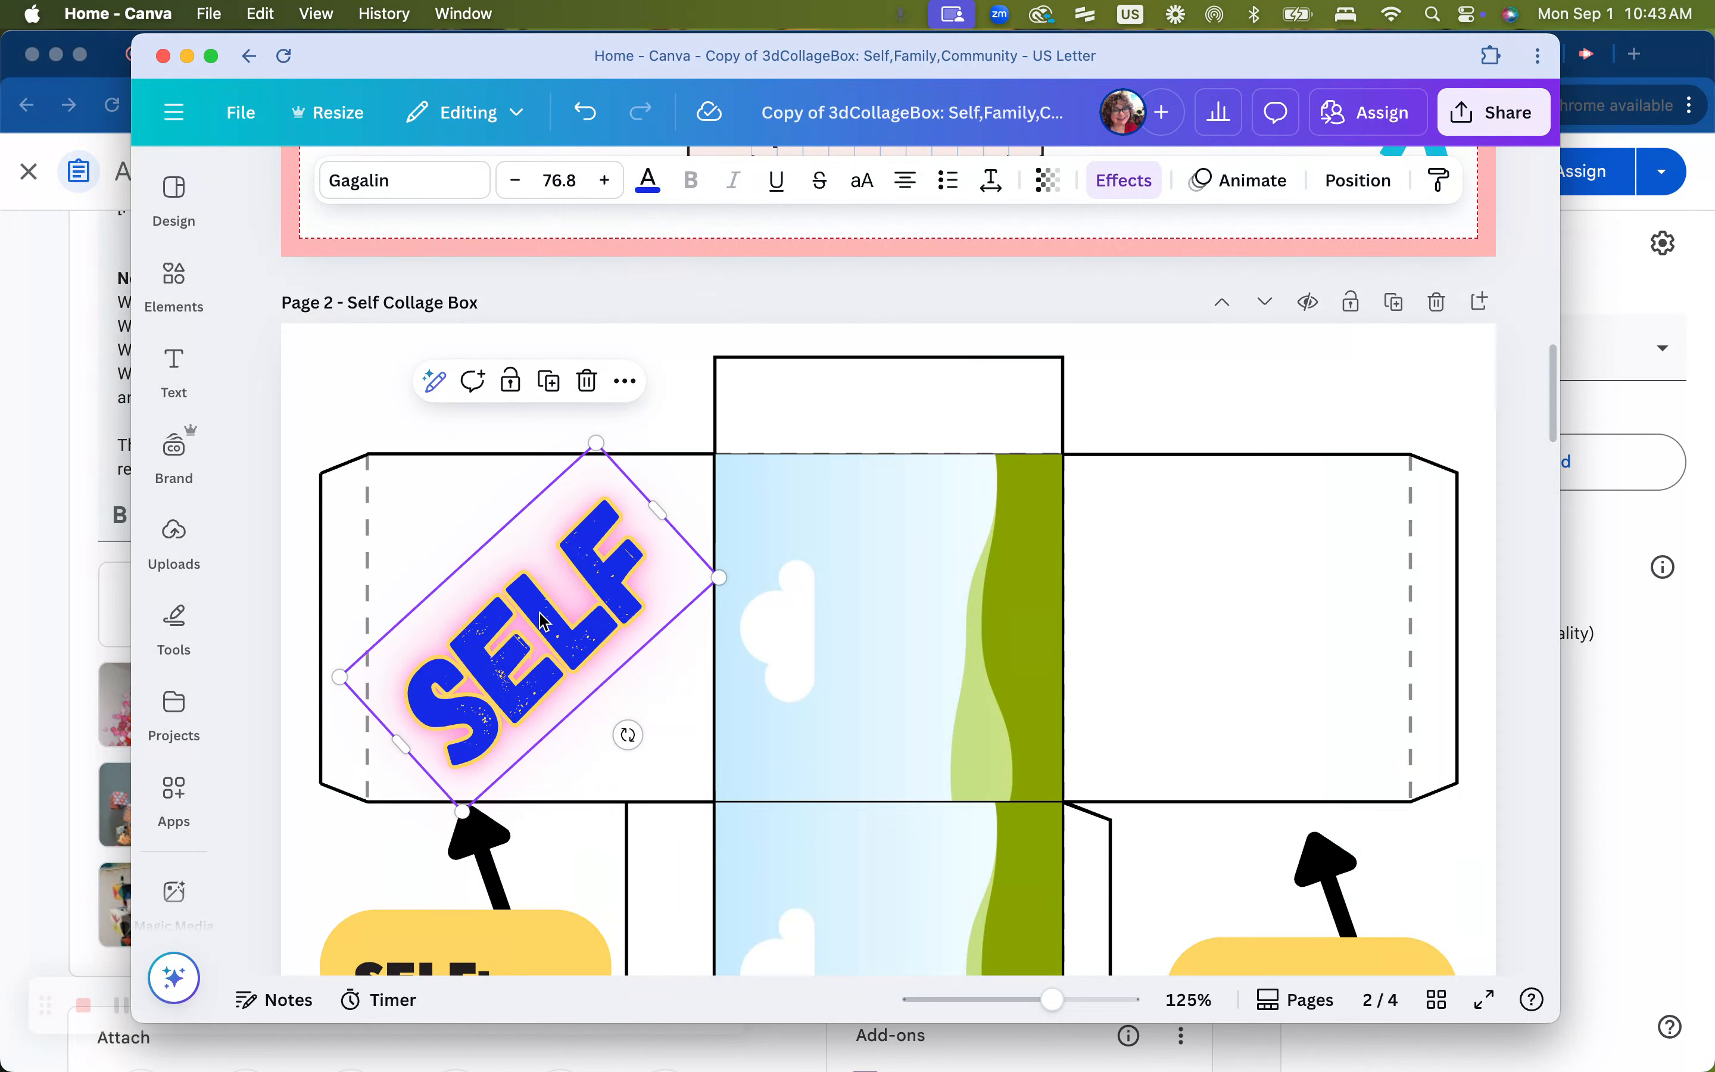
double_click(543, 621)
right_click(543, 621)
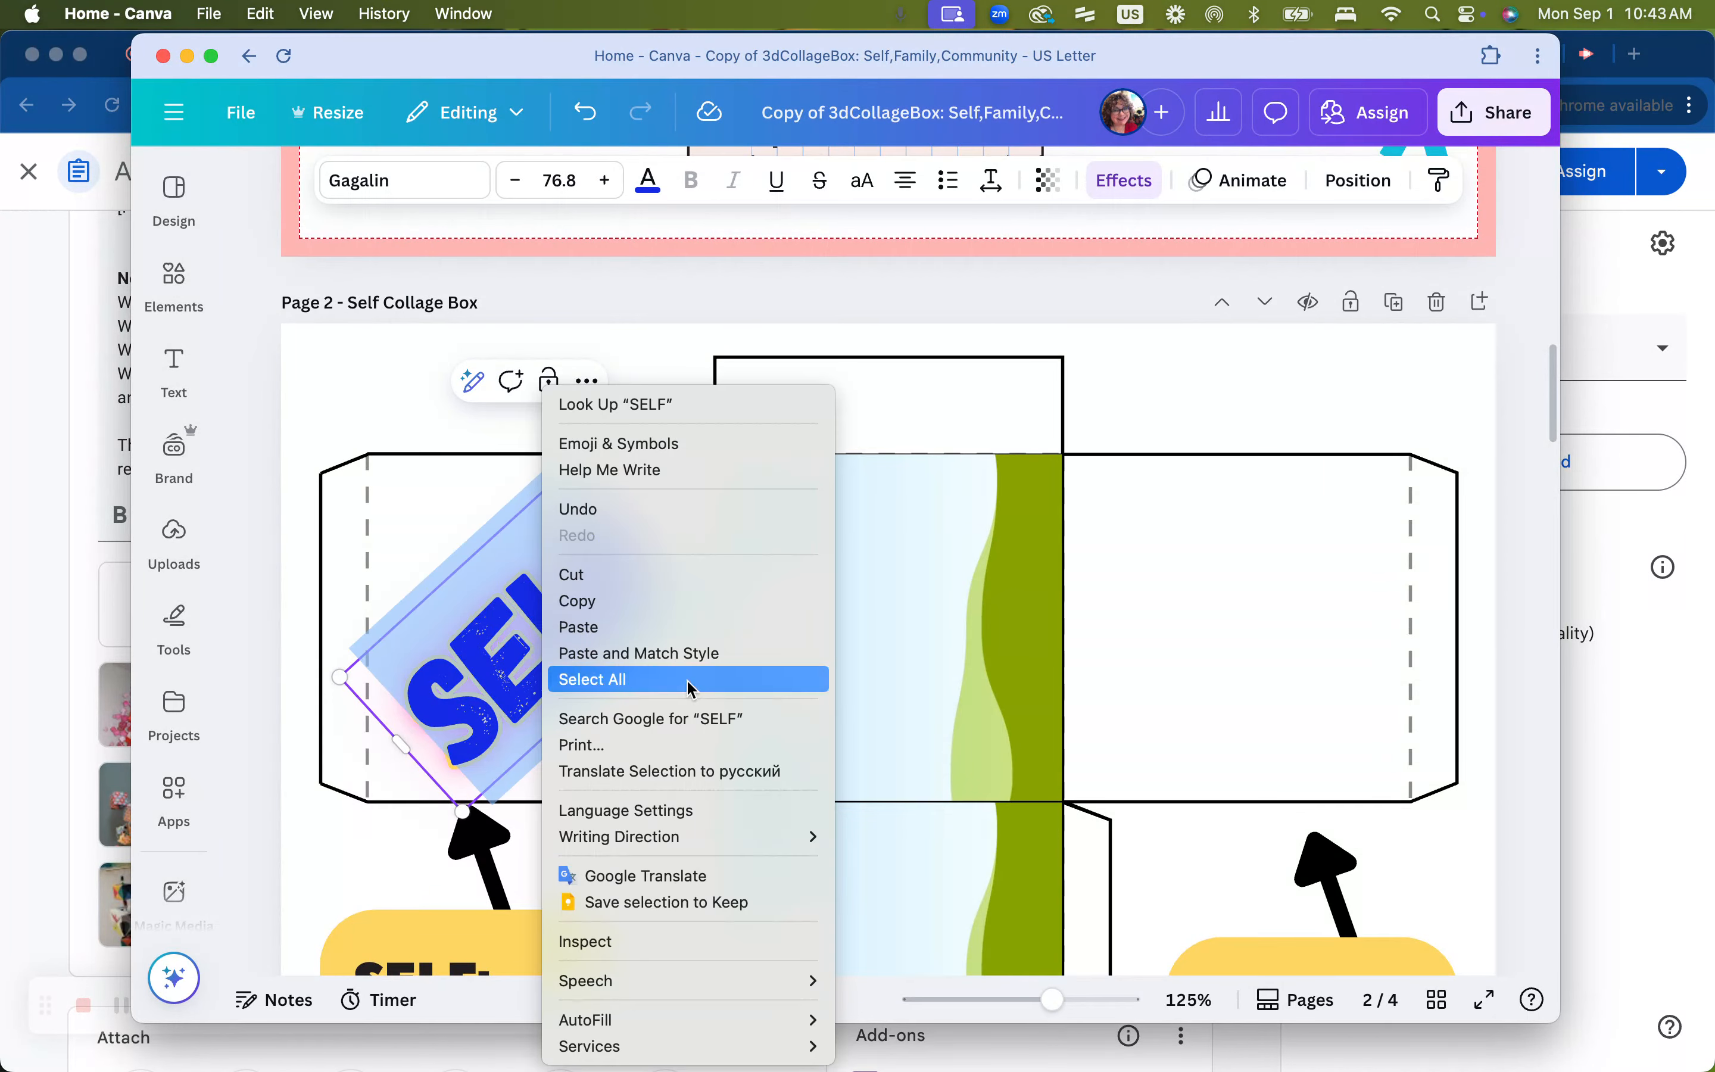
click(500, 617)
click(398, 459)
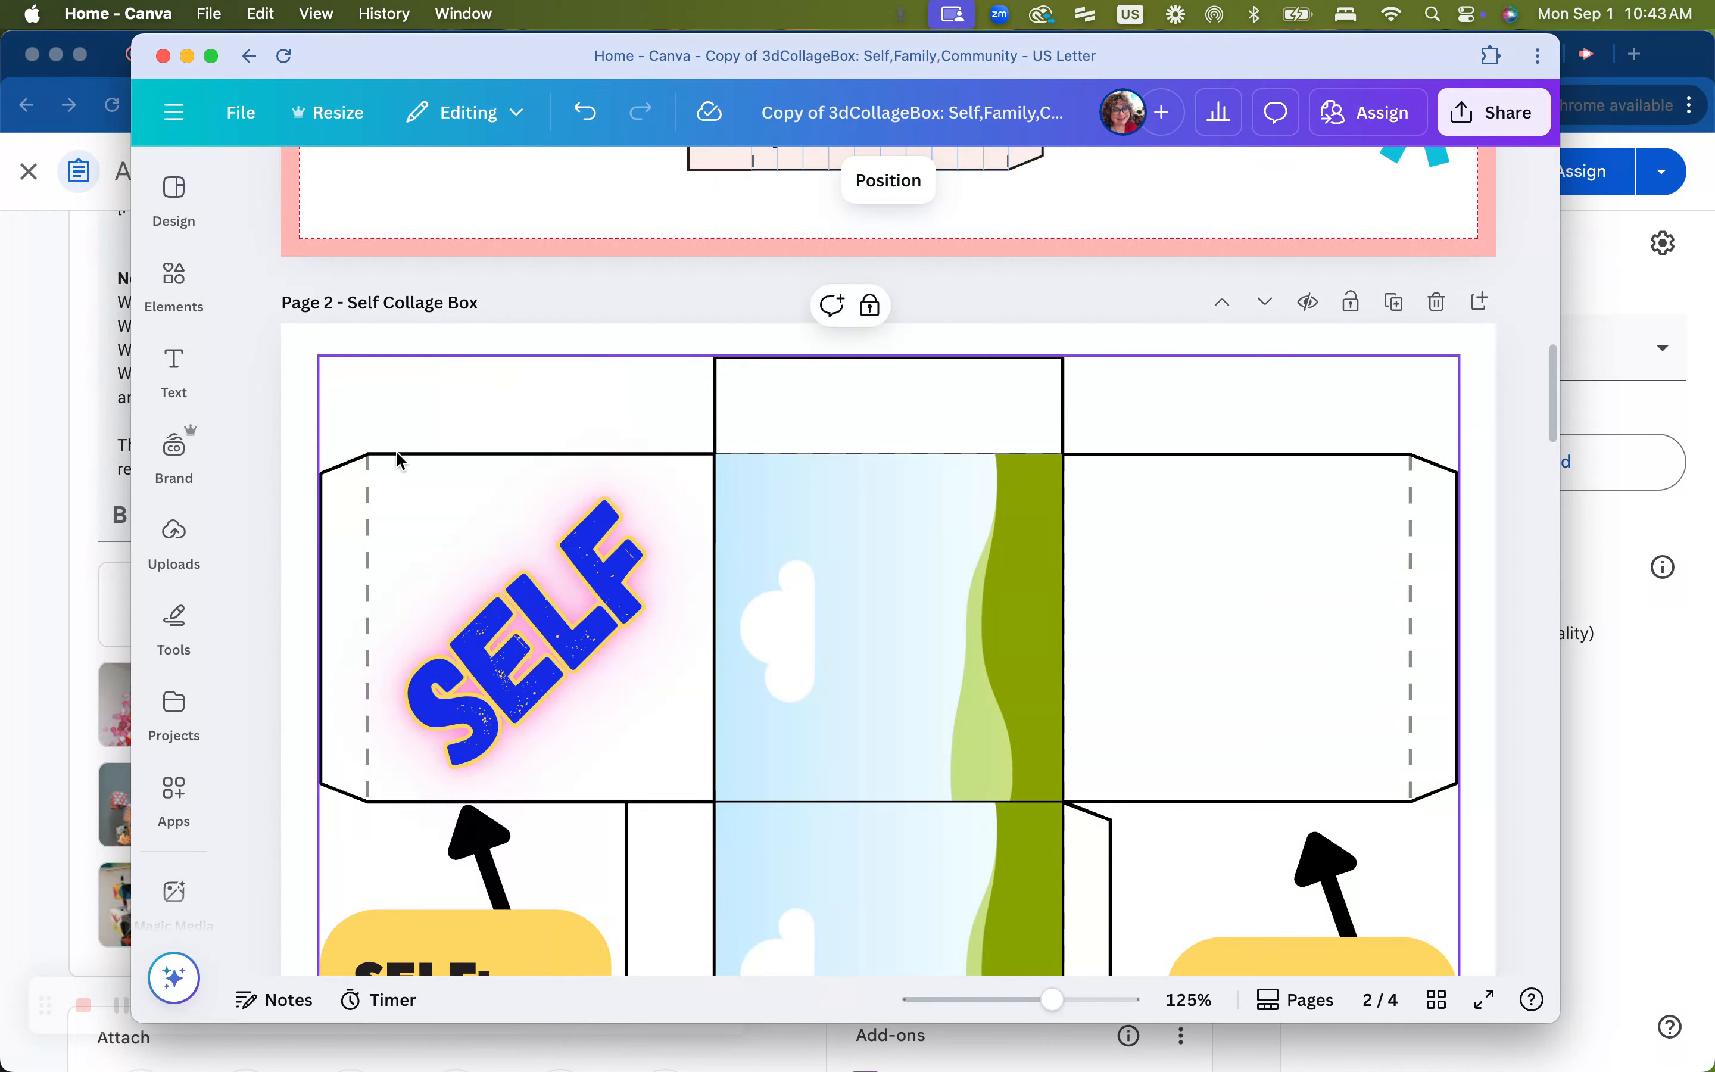
right_click(576, 614)
mouse_move(700, 634)
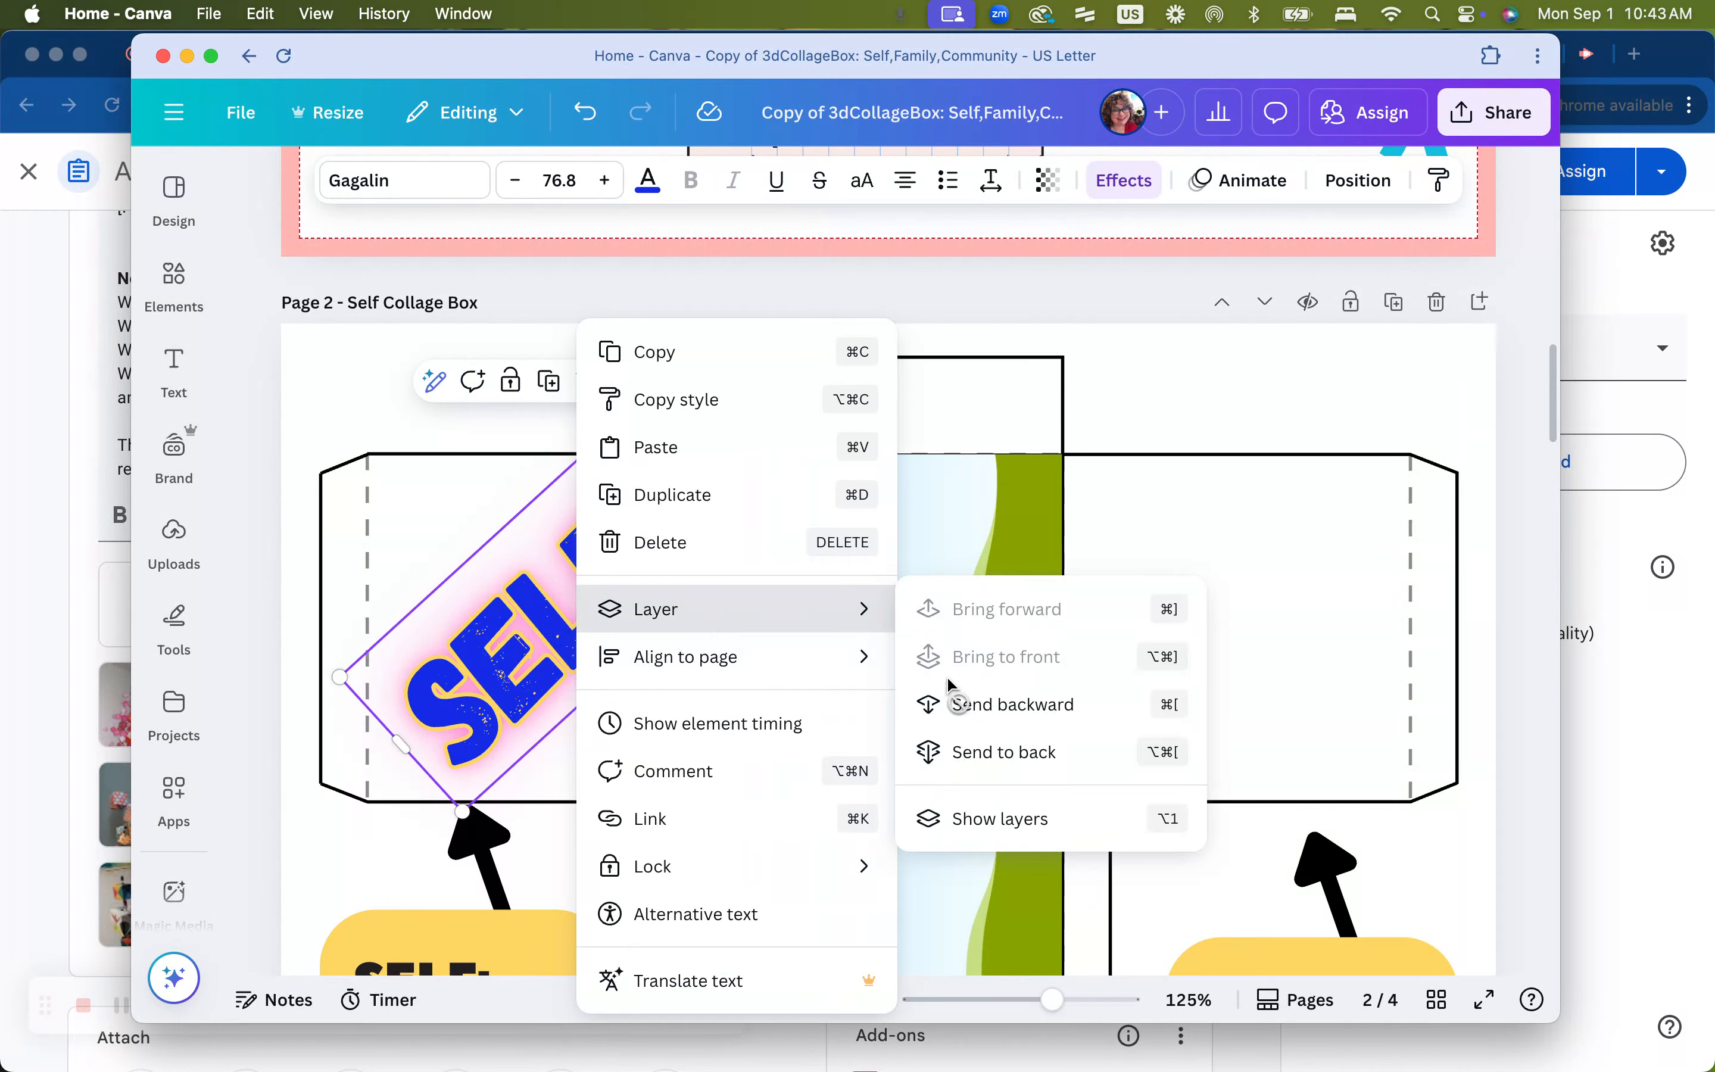
click(991, 821)
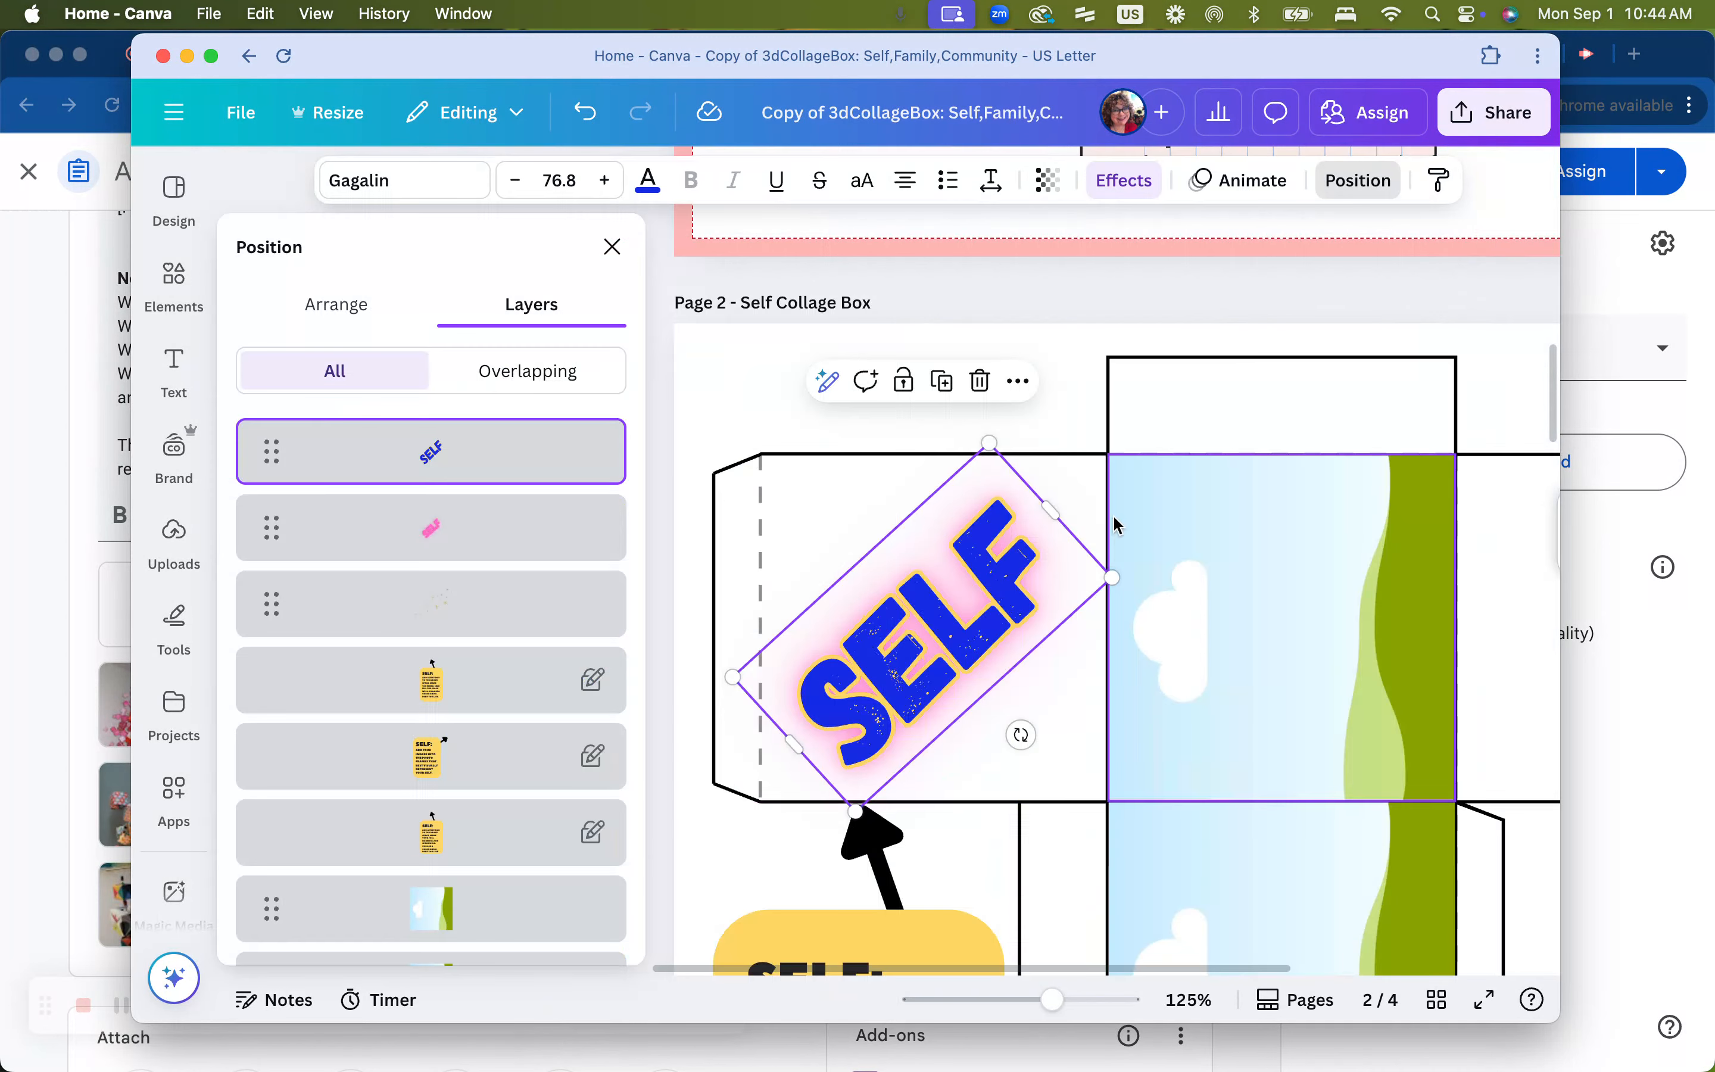
click(612, 250)
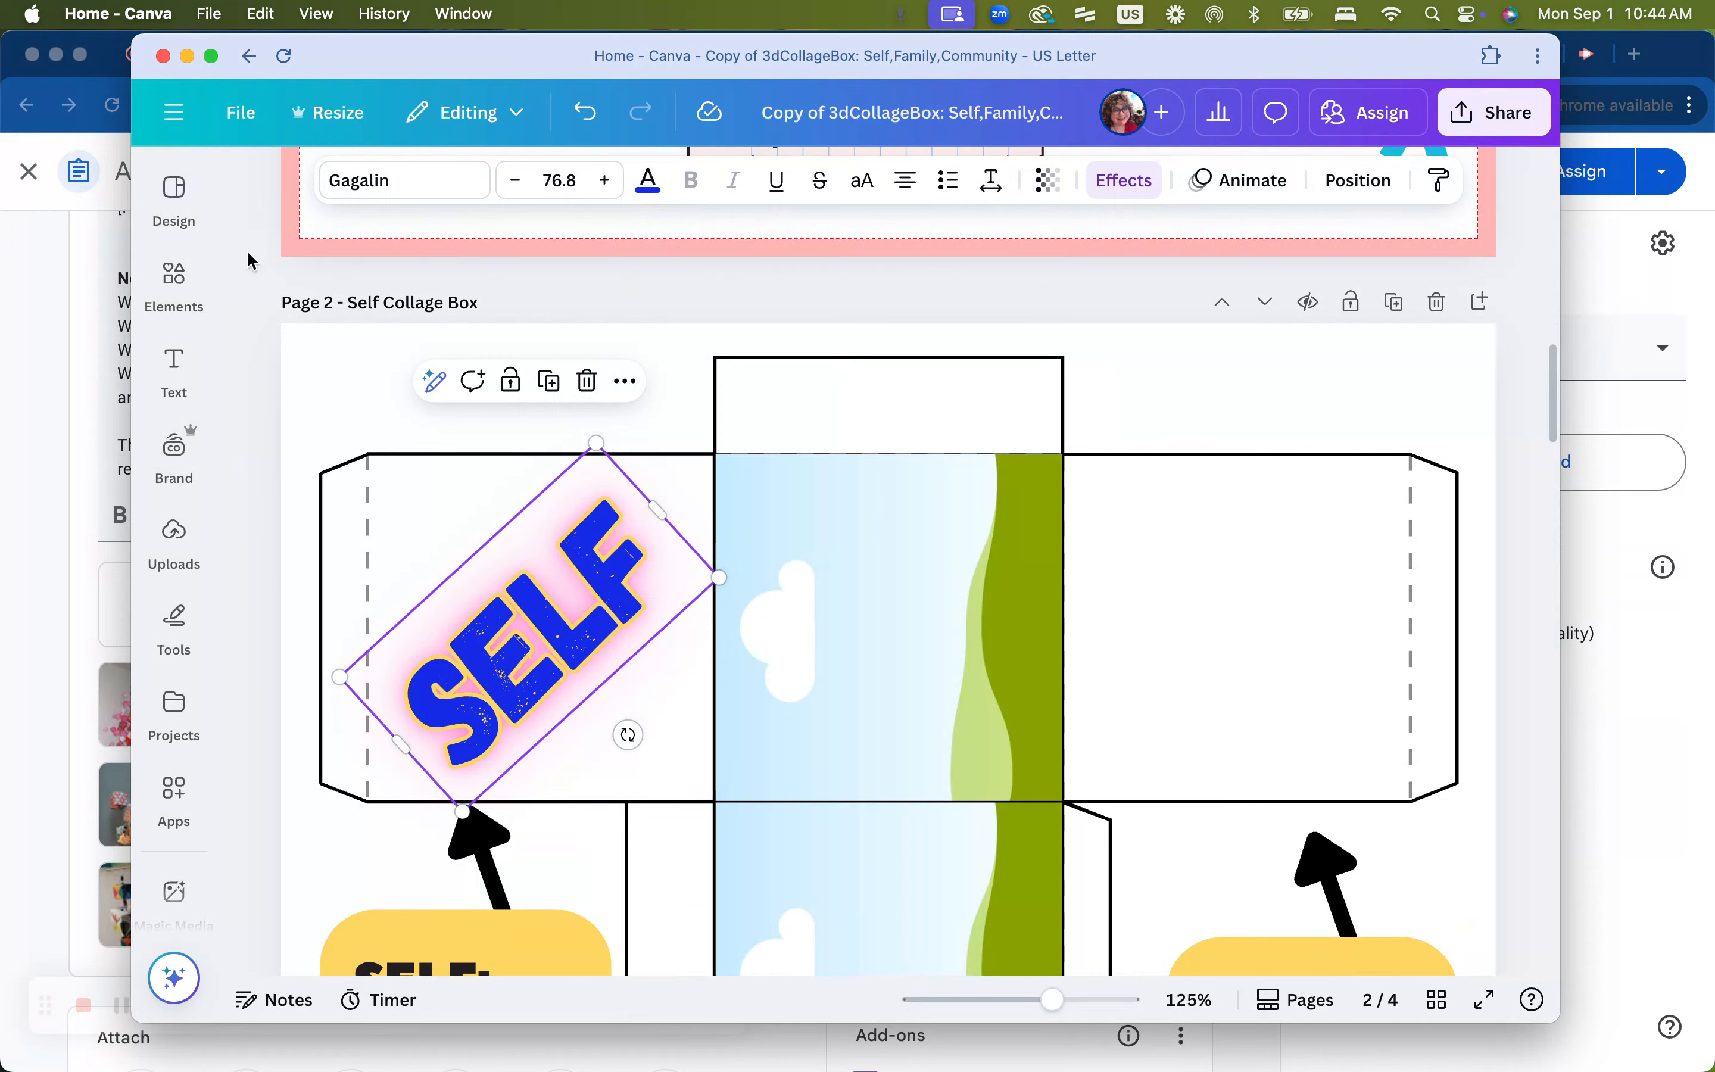
click(173, 282)
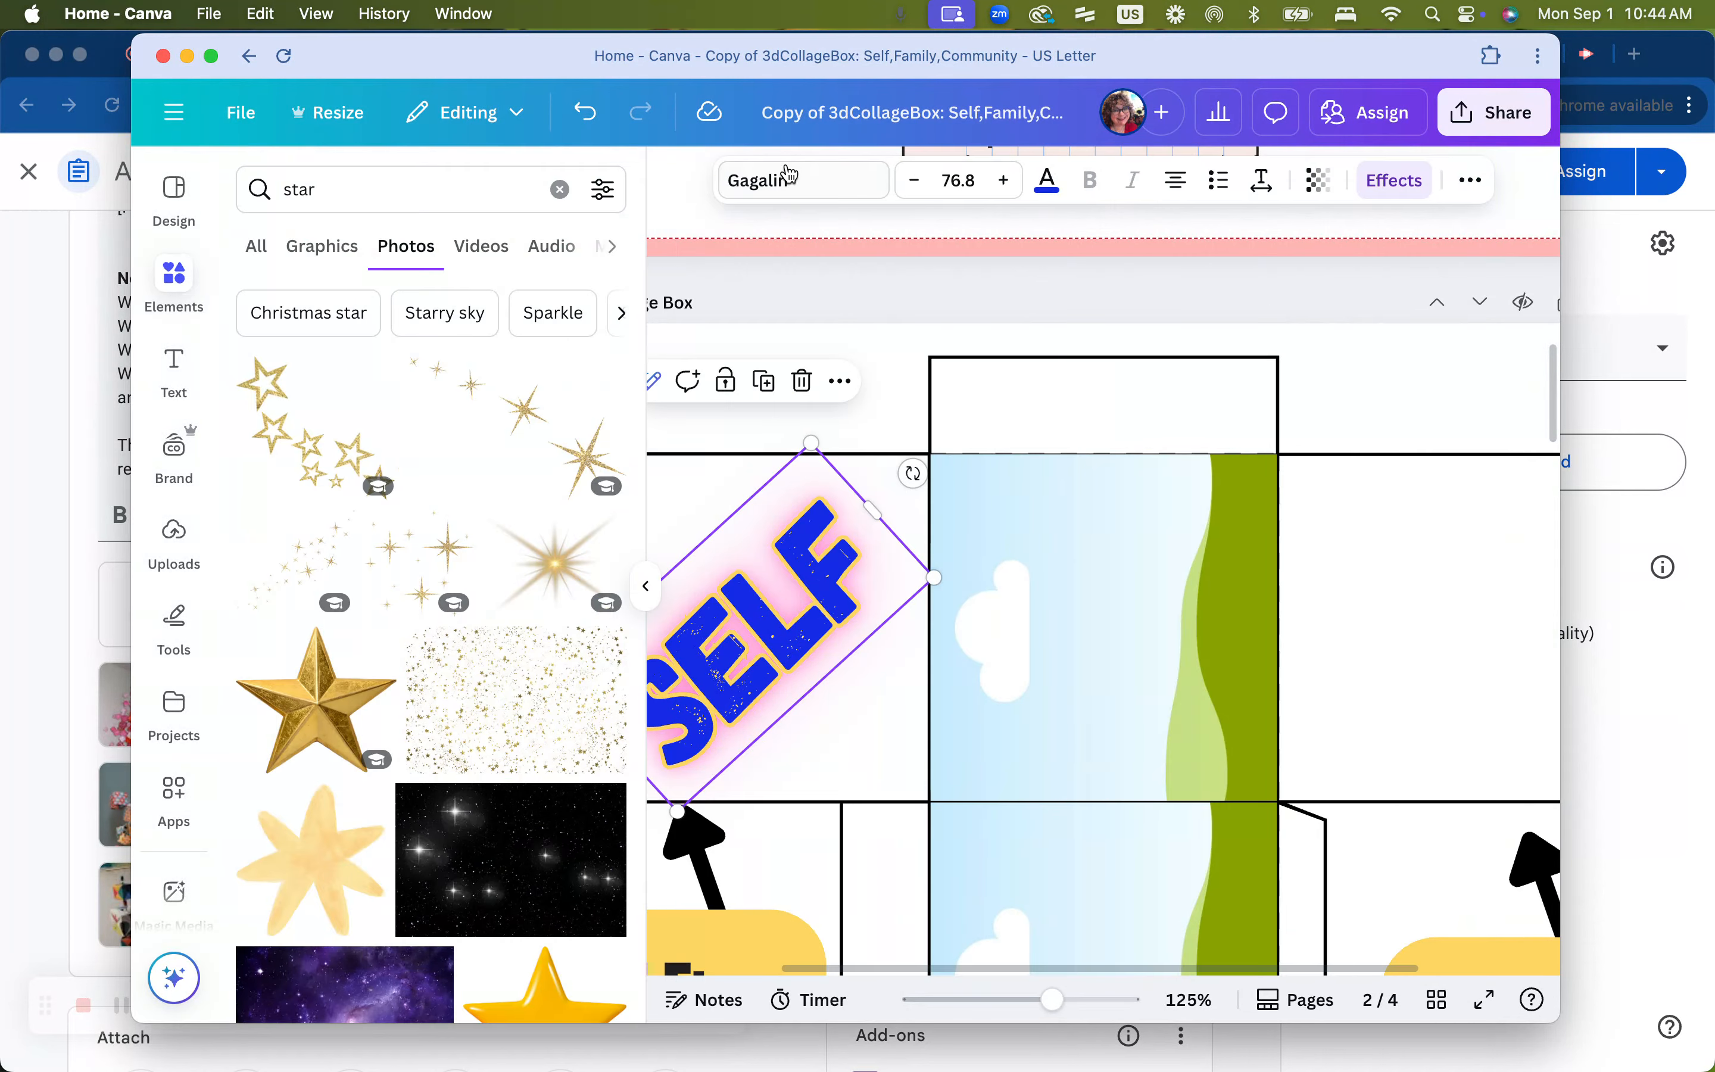
click(1479, 183)
click(1474, 182)
click(1473, 181)
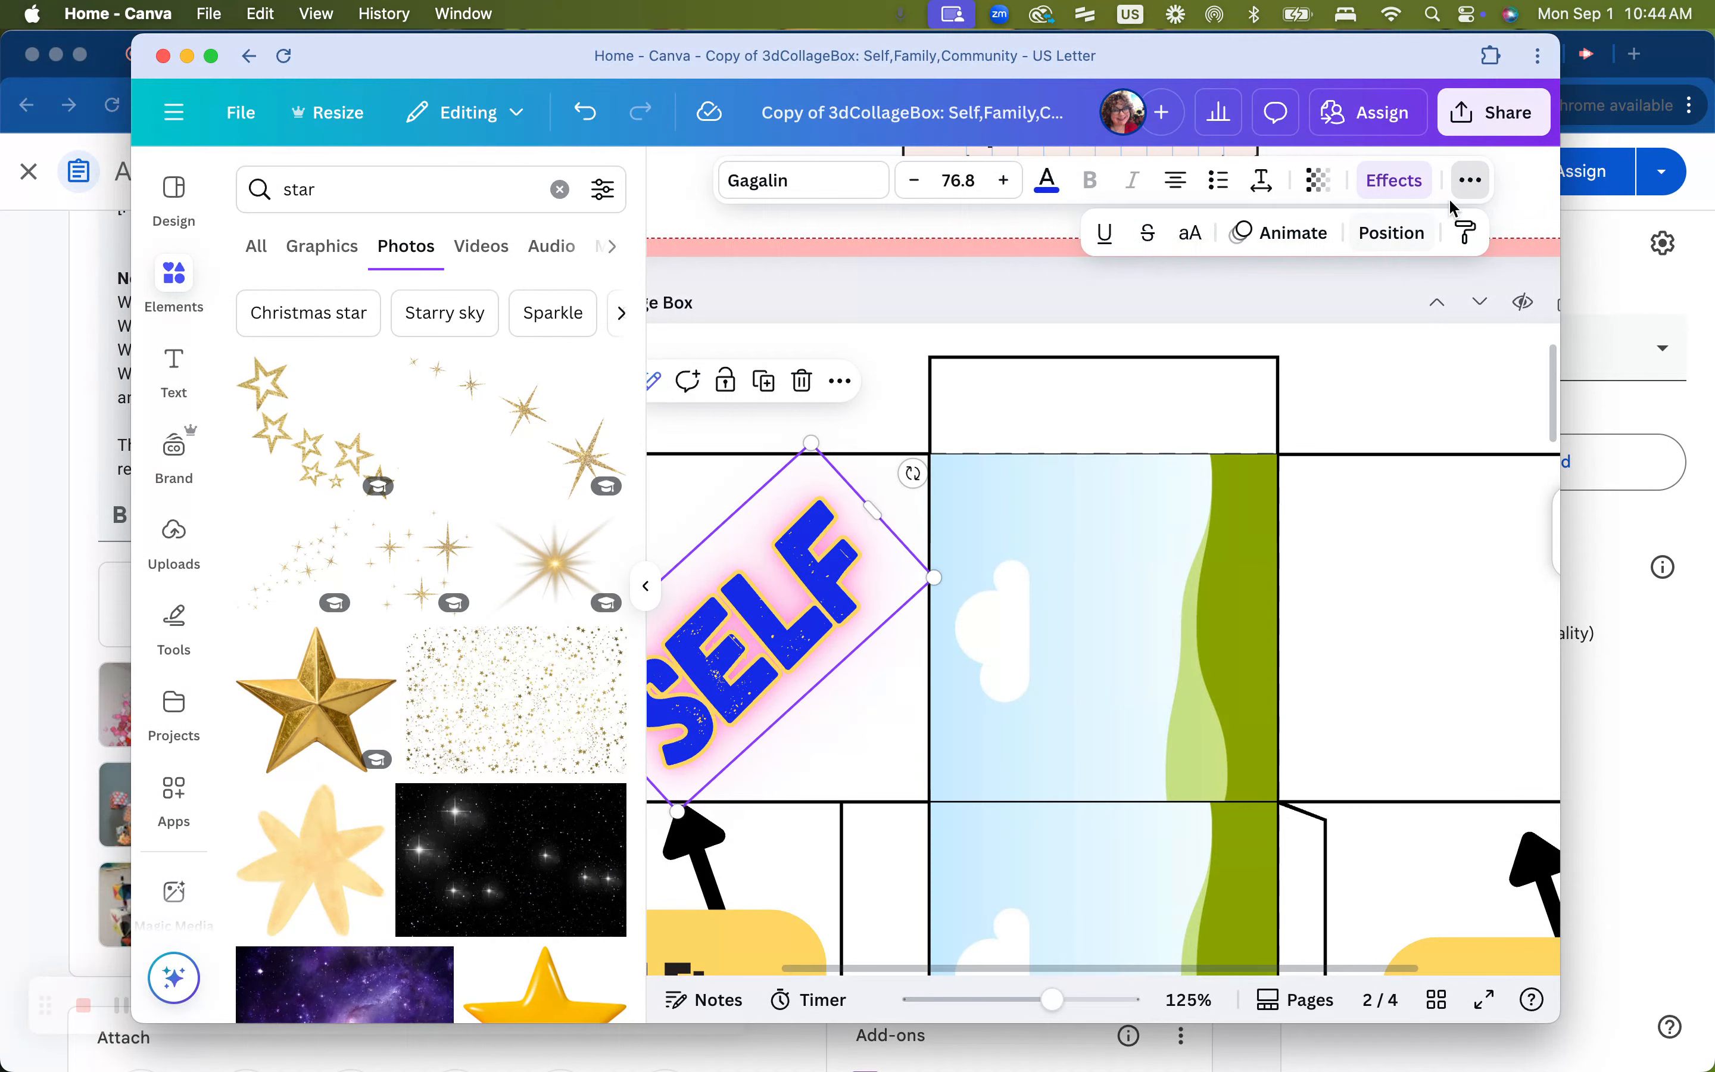
click(1470, 182)
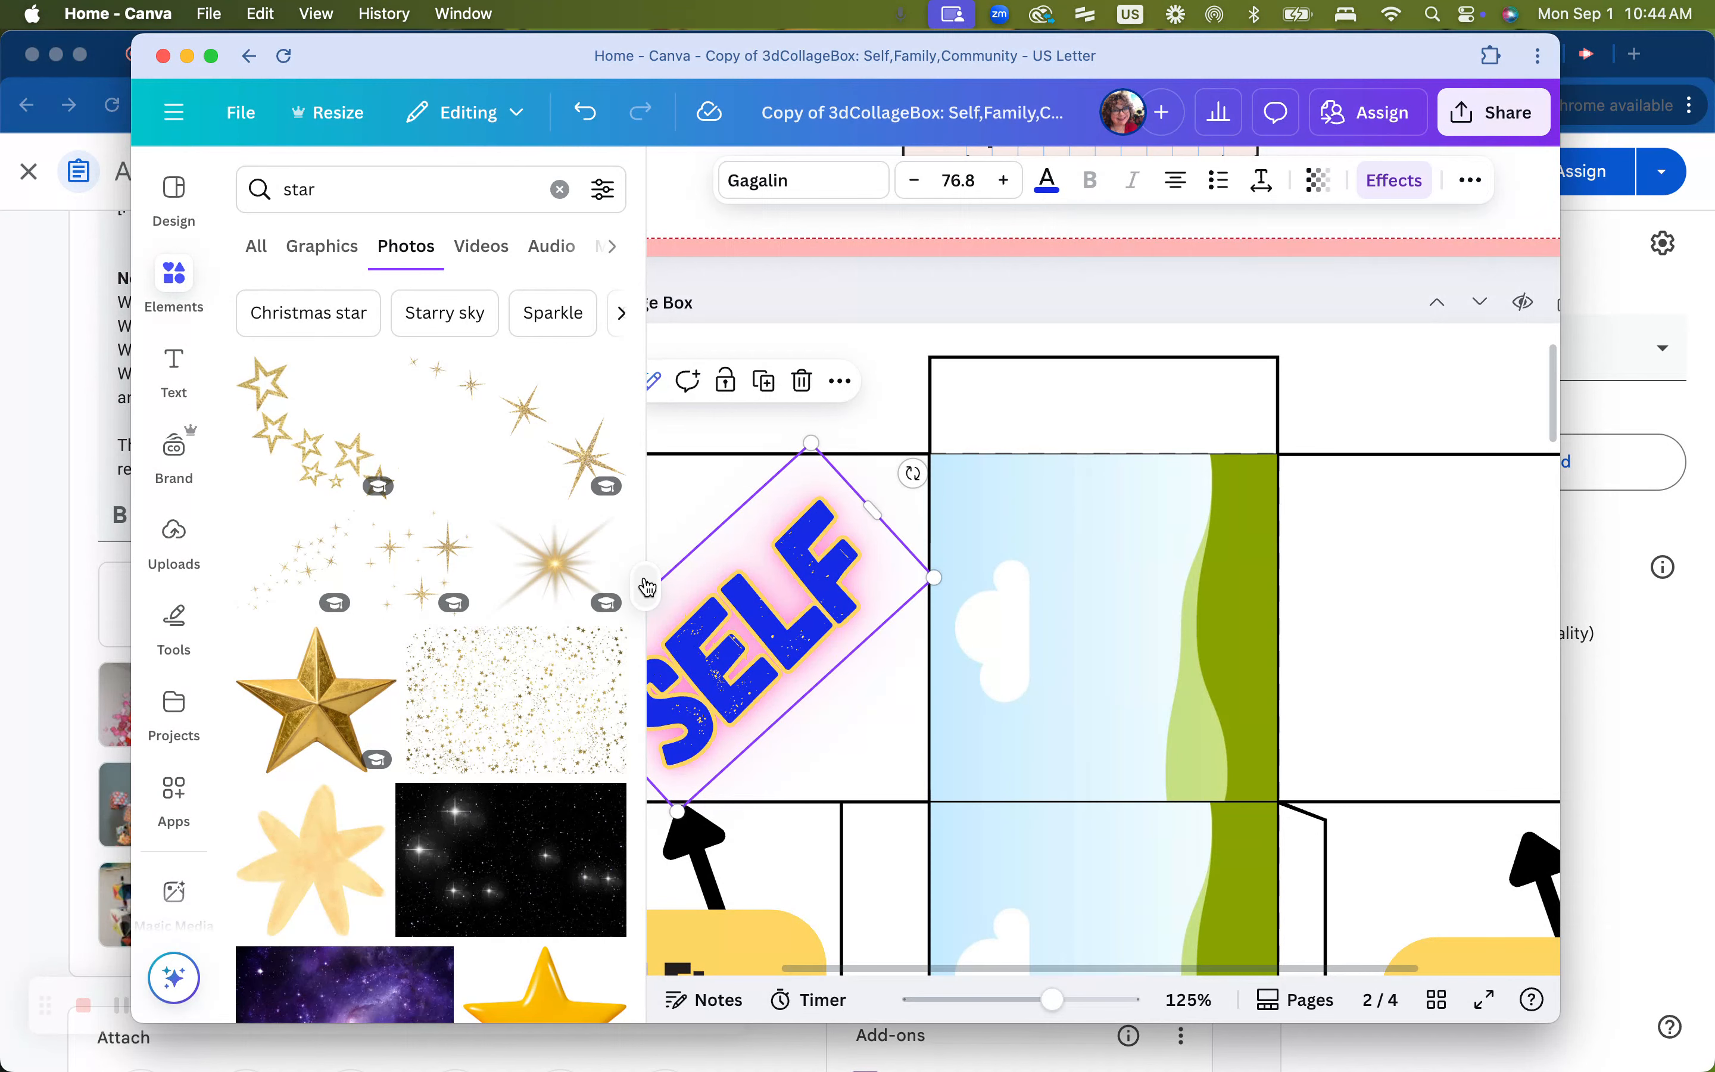
click(645, 586)
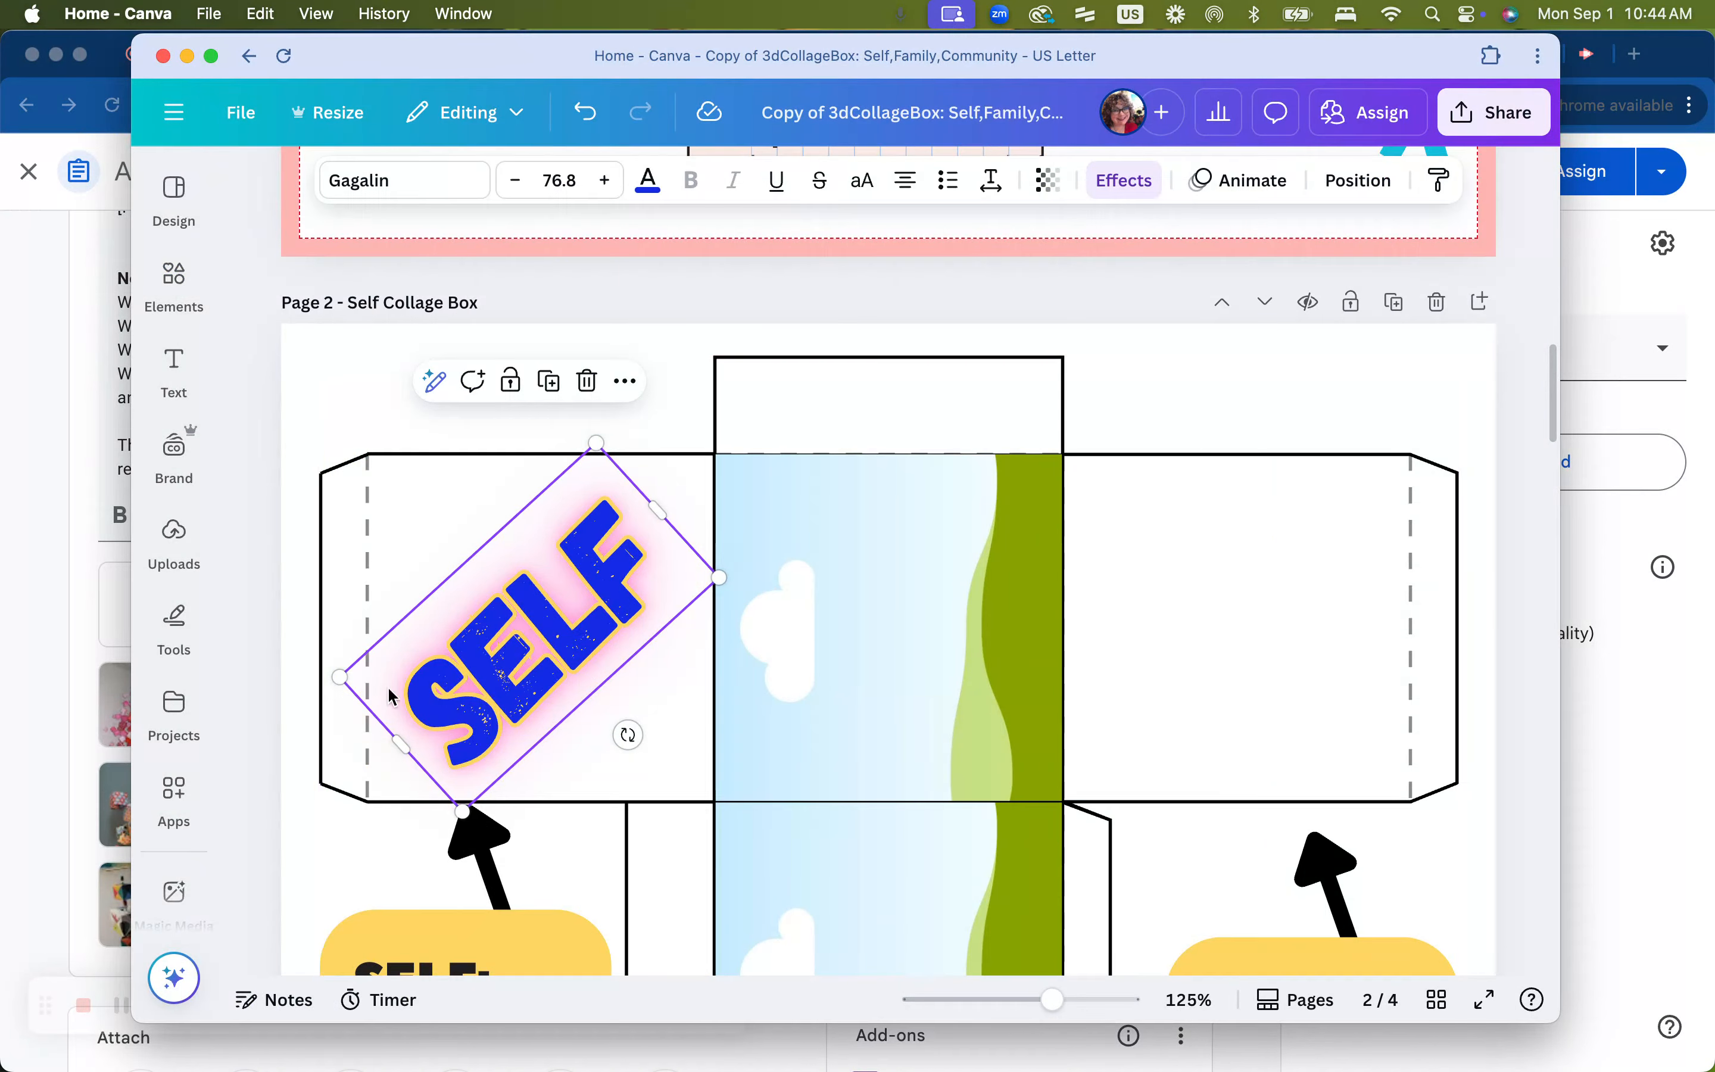
Clear the element search and add a square shape to the page
click(174, 282)
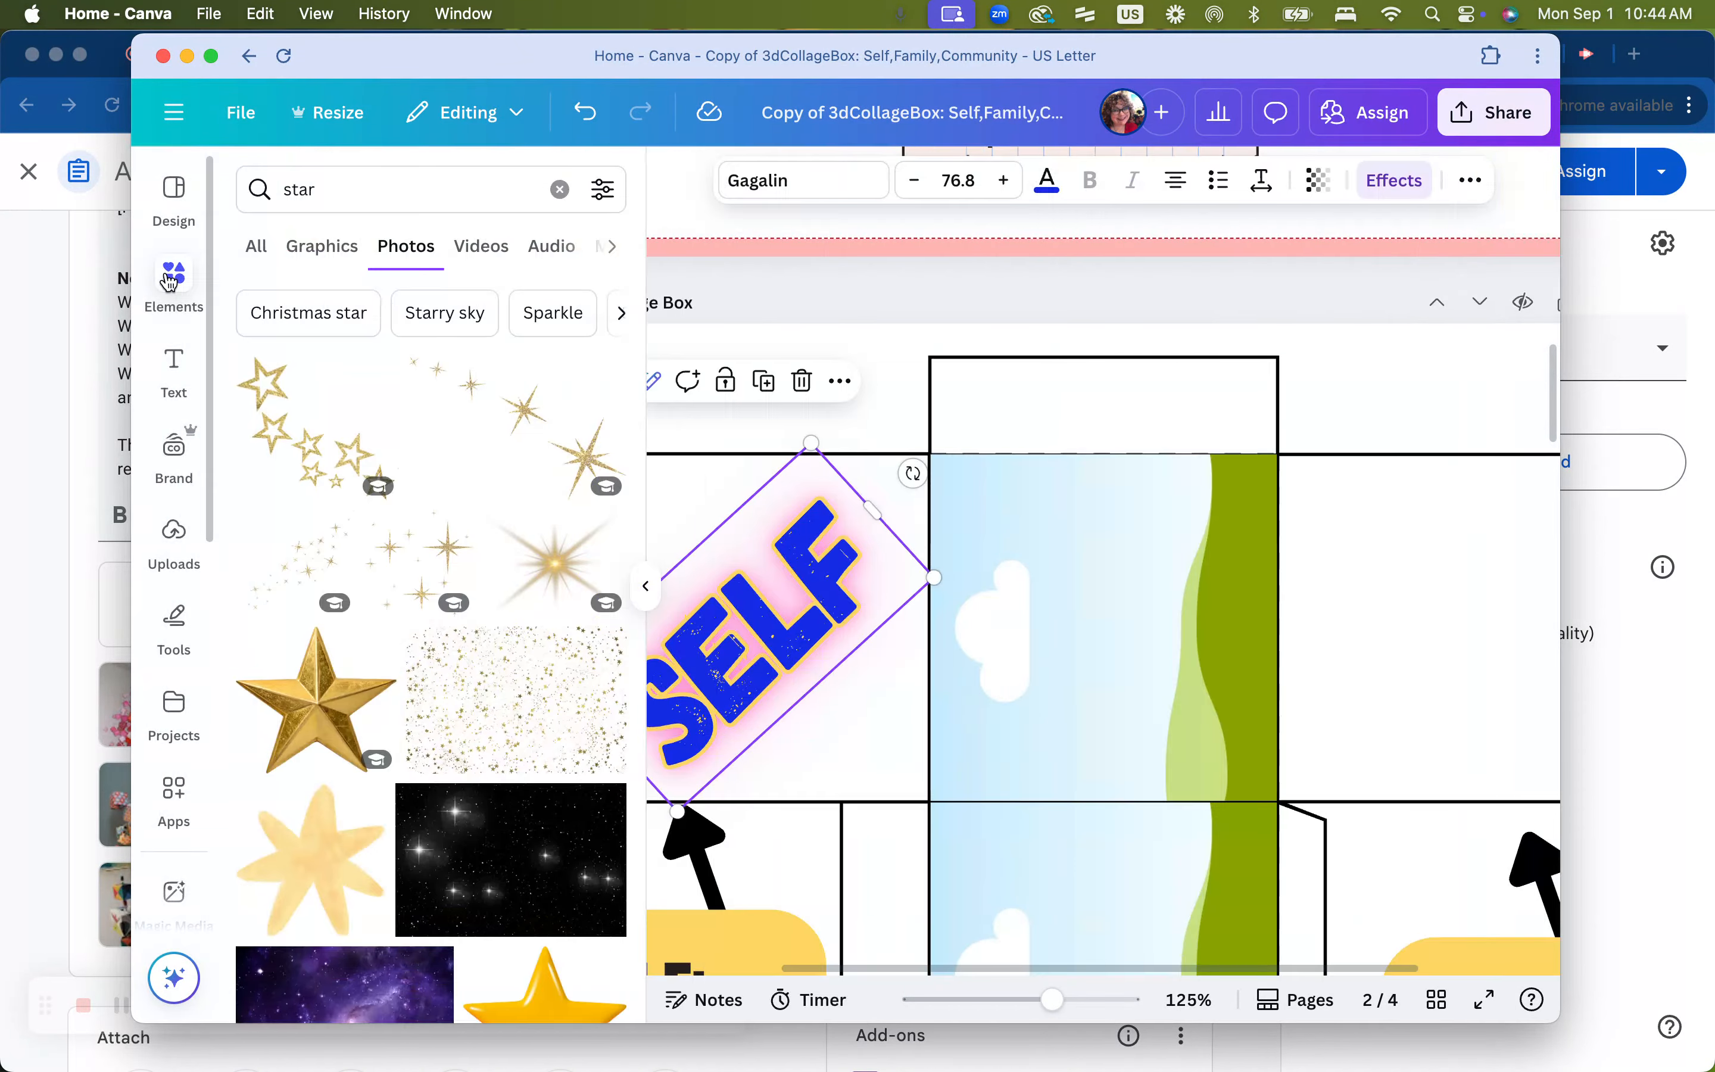
click(253, 249)
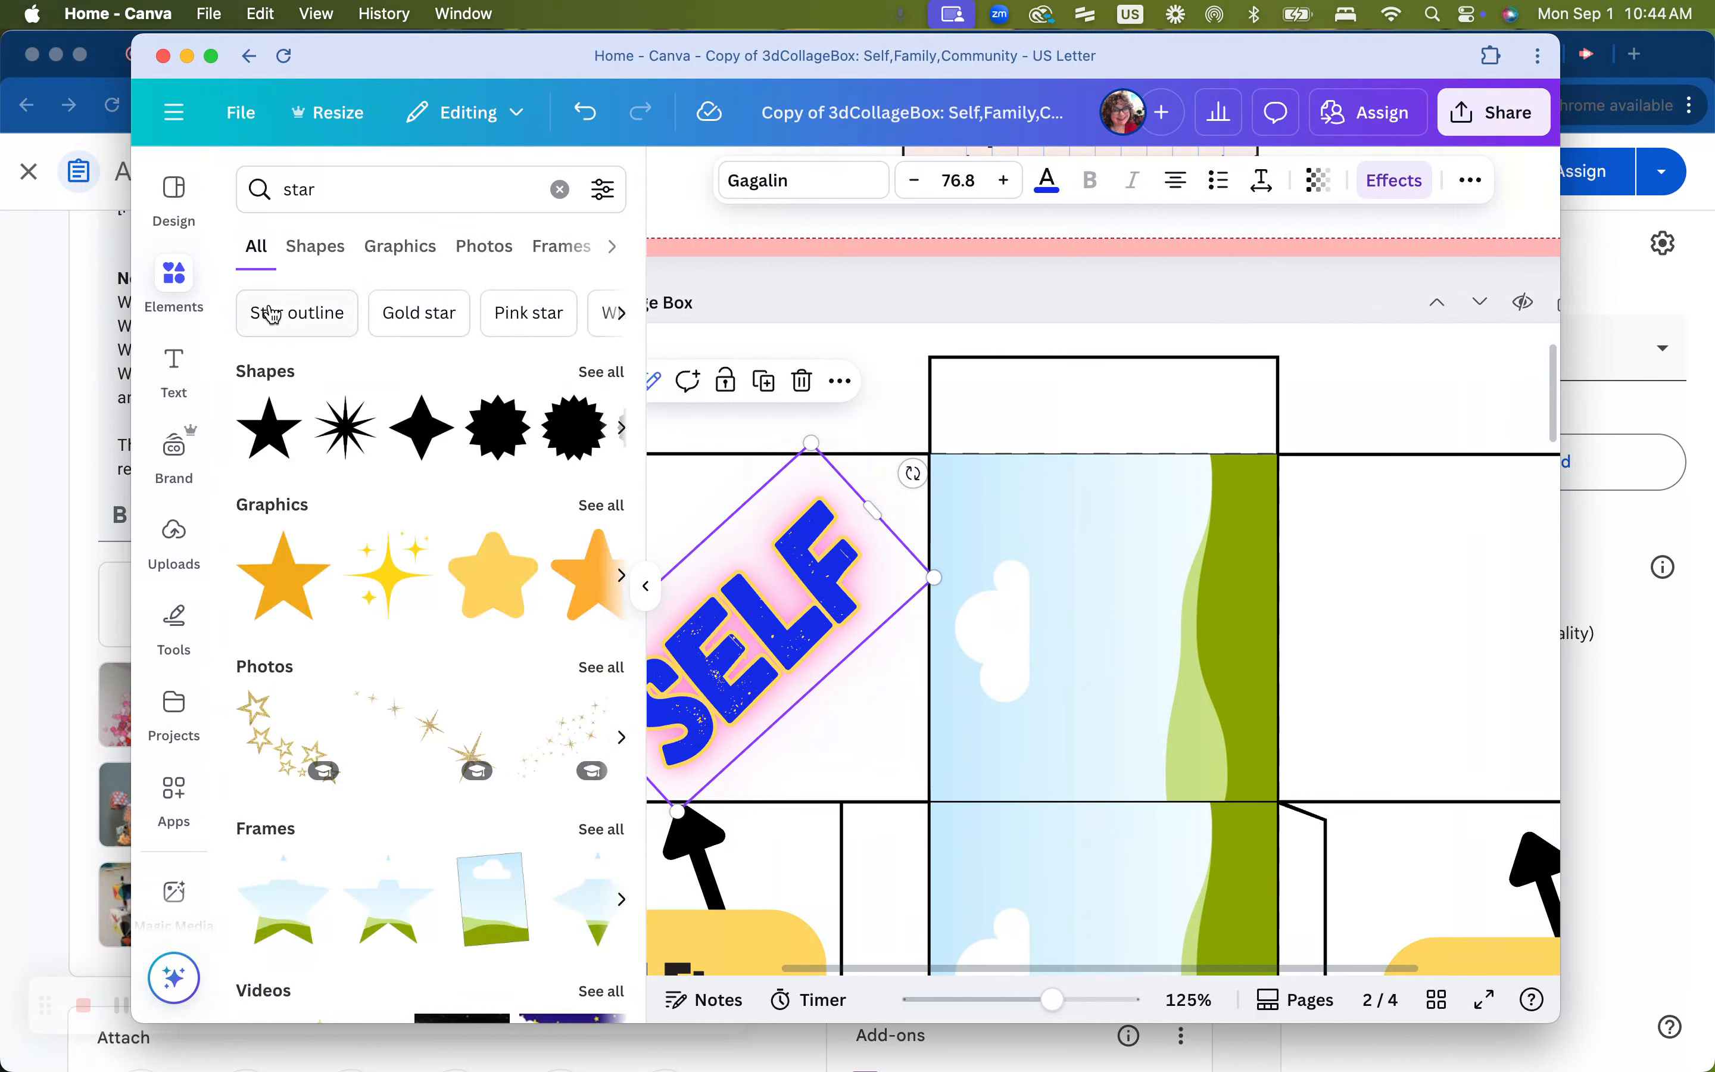
click(559, 190)
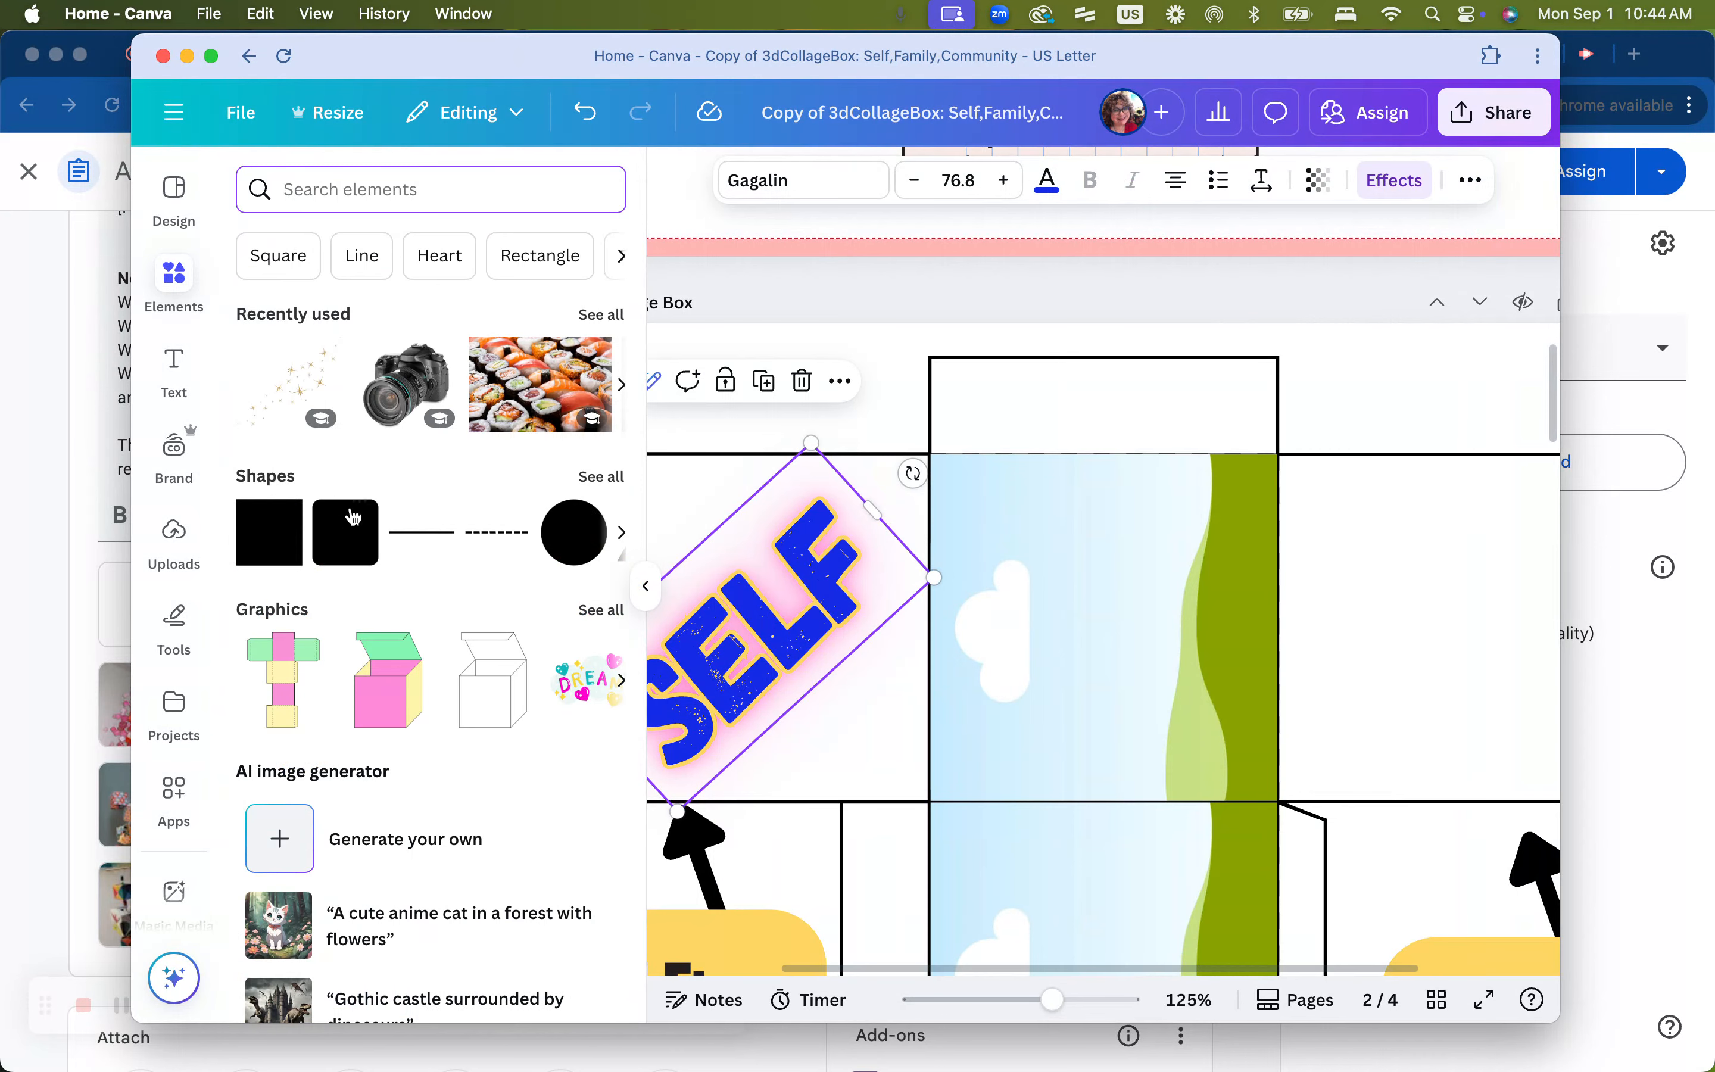
click(280, 525)
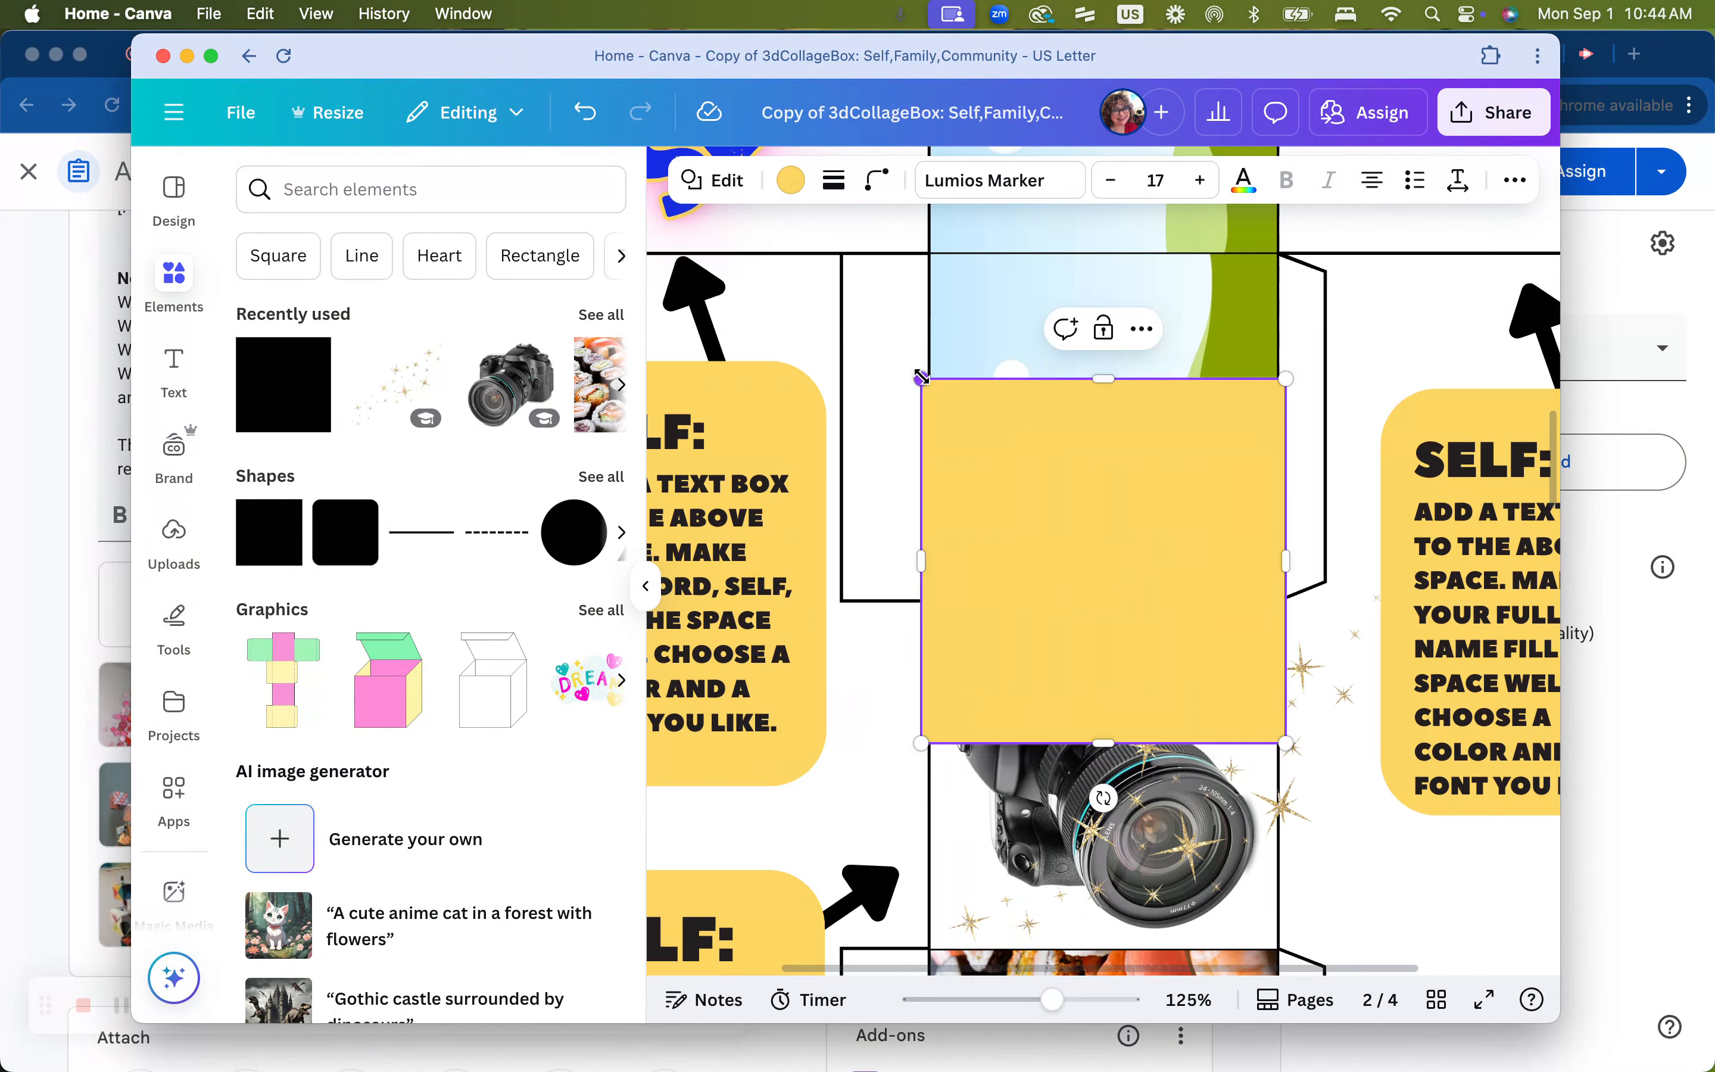
Move the square onto the SELF panel, send it behind the text, and resize it to fill the panel
click(646, 586)
click(685, 679)
click(817, 486)
drag(817, 486, 618, 343)
scroll(617, 343, up, 2)
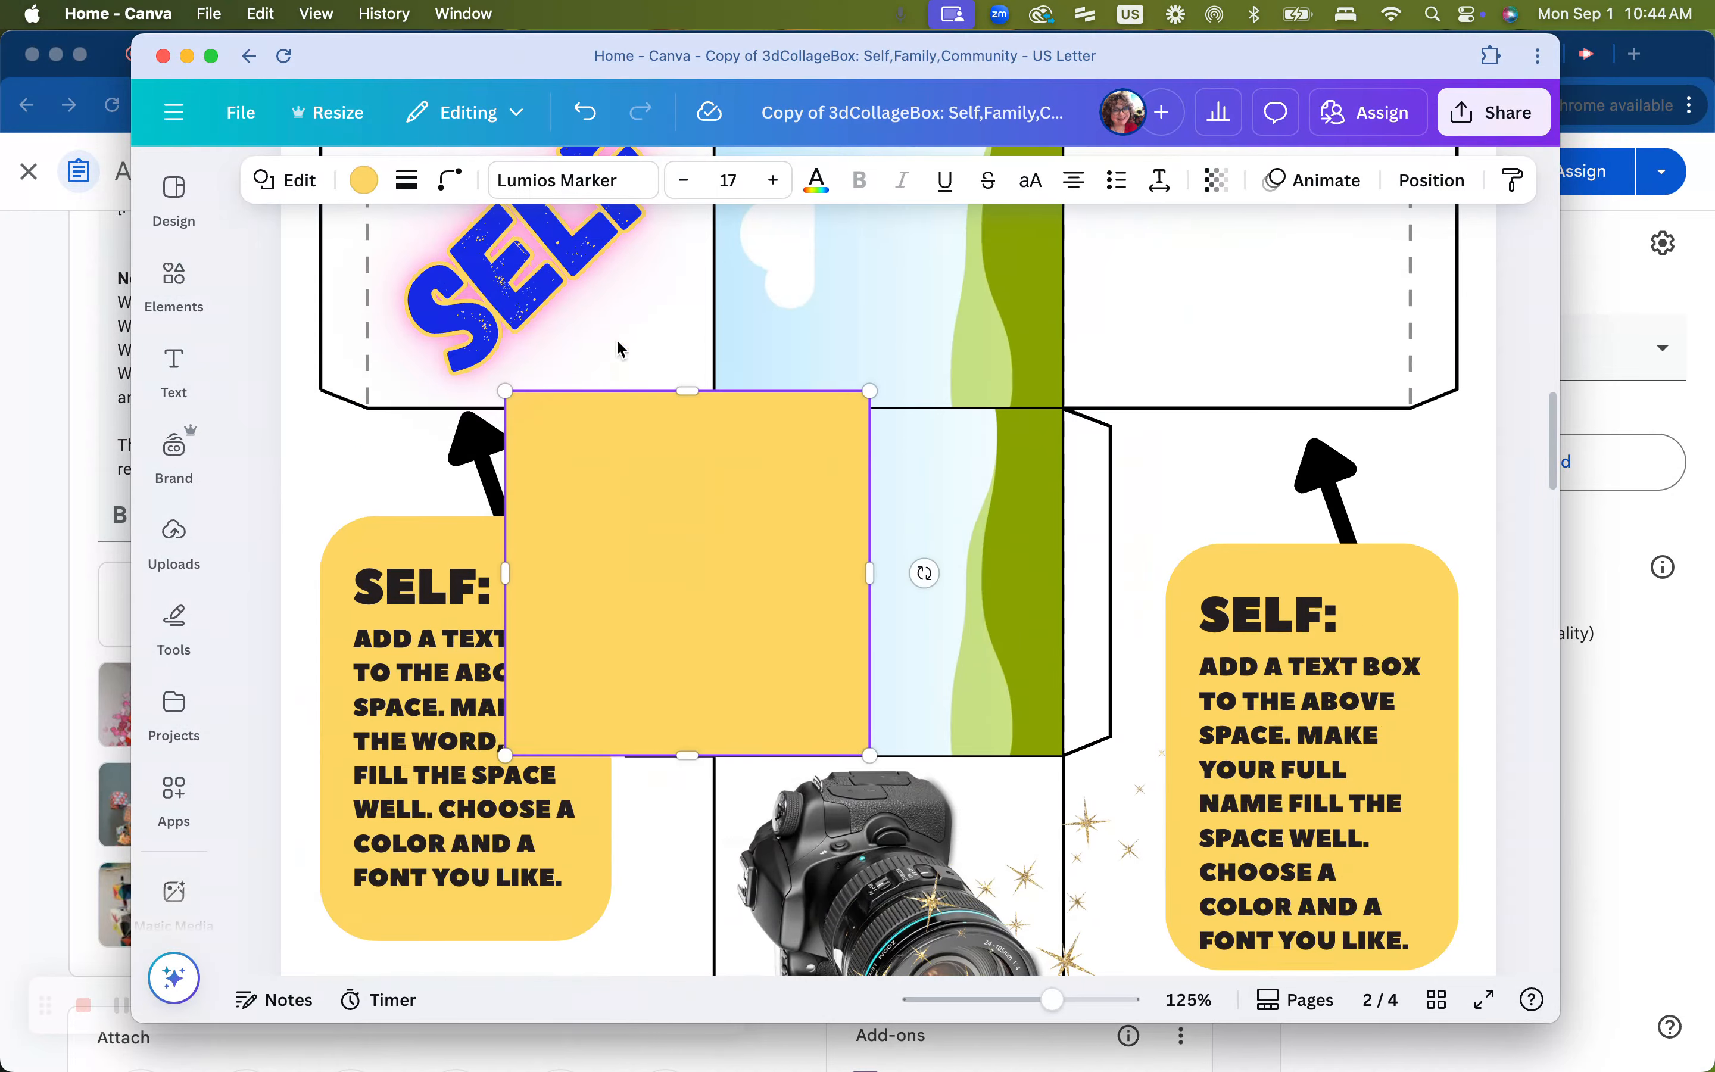
drag(659, 536, 575, 395)
scroll(577, 396, up, 2)
key(super+bracketleft)
drag(618, 563, 556, 364)
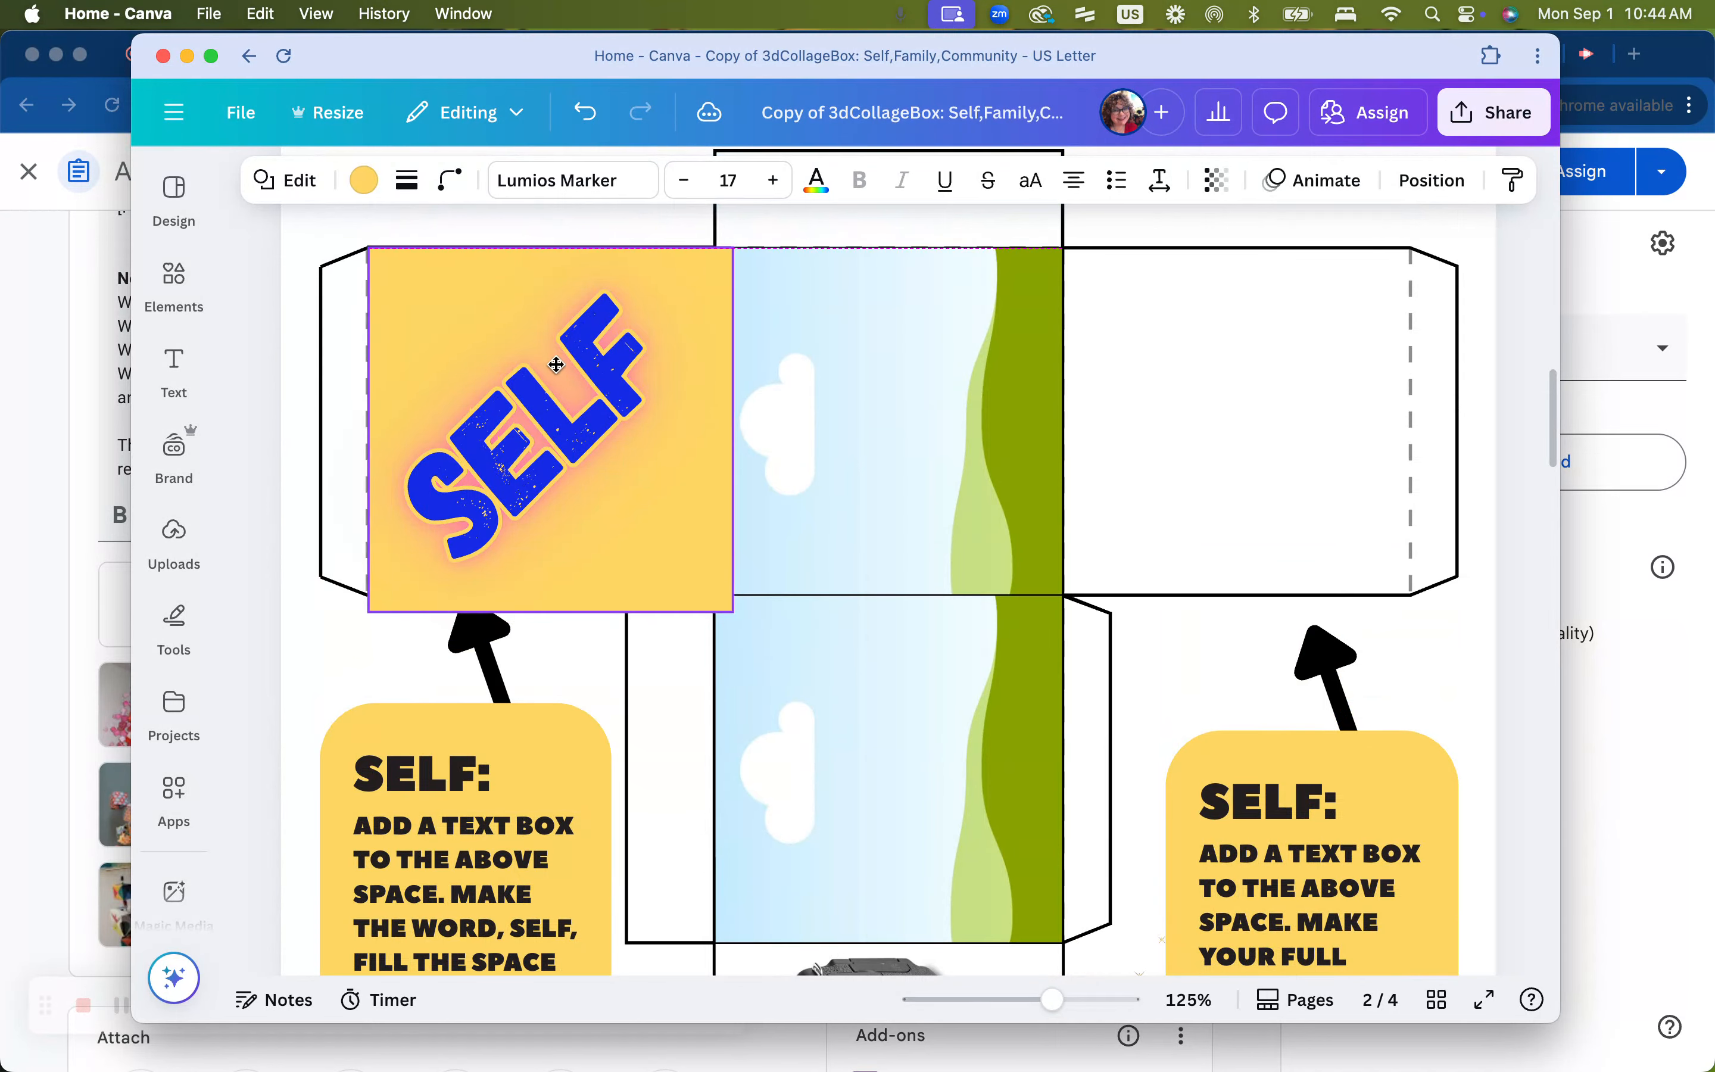
mouse_move(731, 610)
mouse_down()
mouse_move(667, 570)
mouse_move(699, 567)
mouse_move(662, 569)
mouse_move(705, 566)
mouse_move(714, 589)
mouse_move(623, 490)
mouse_move(715, 594)
mouse_up()
Give the square a solid border with a stroke weight of 15
click(364, 181)
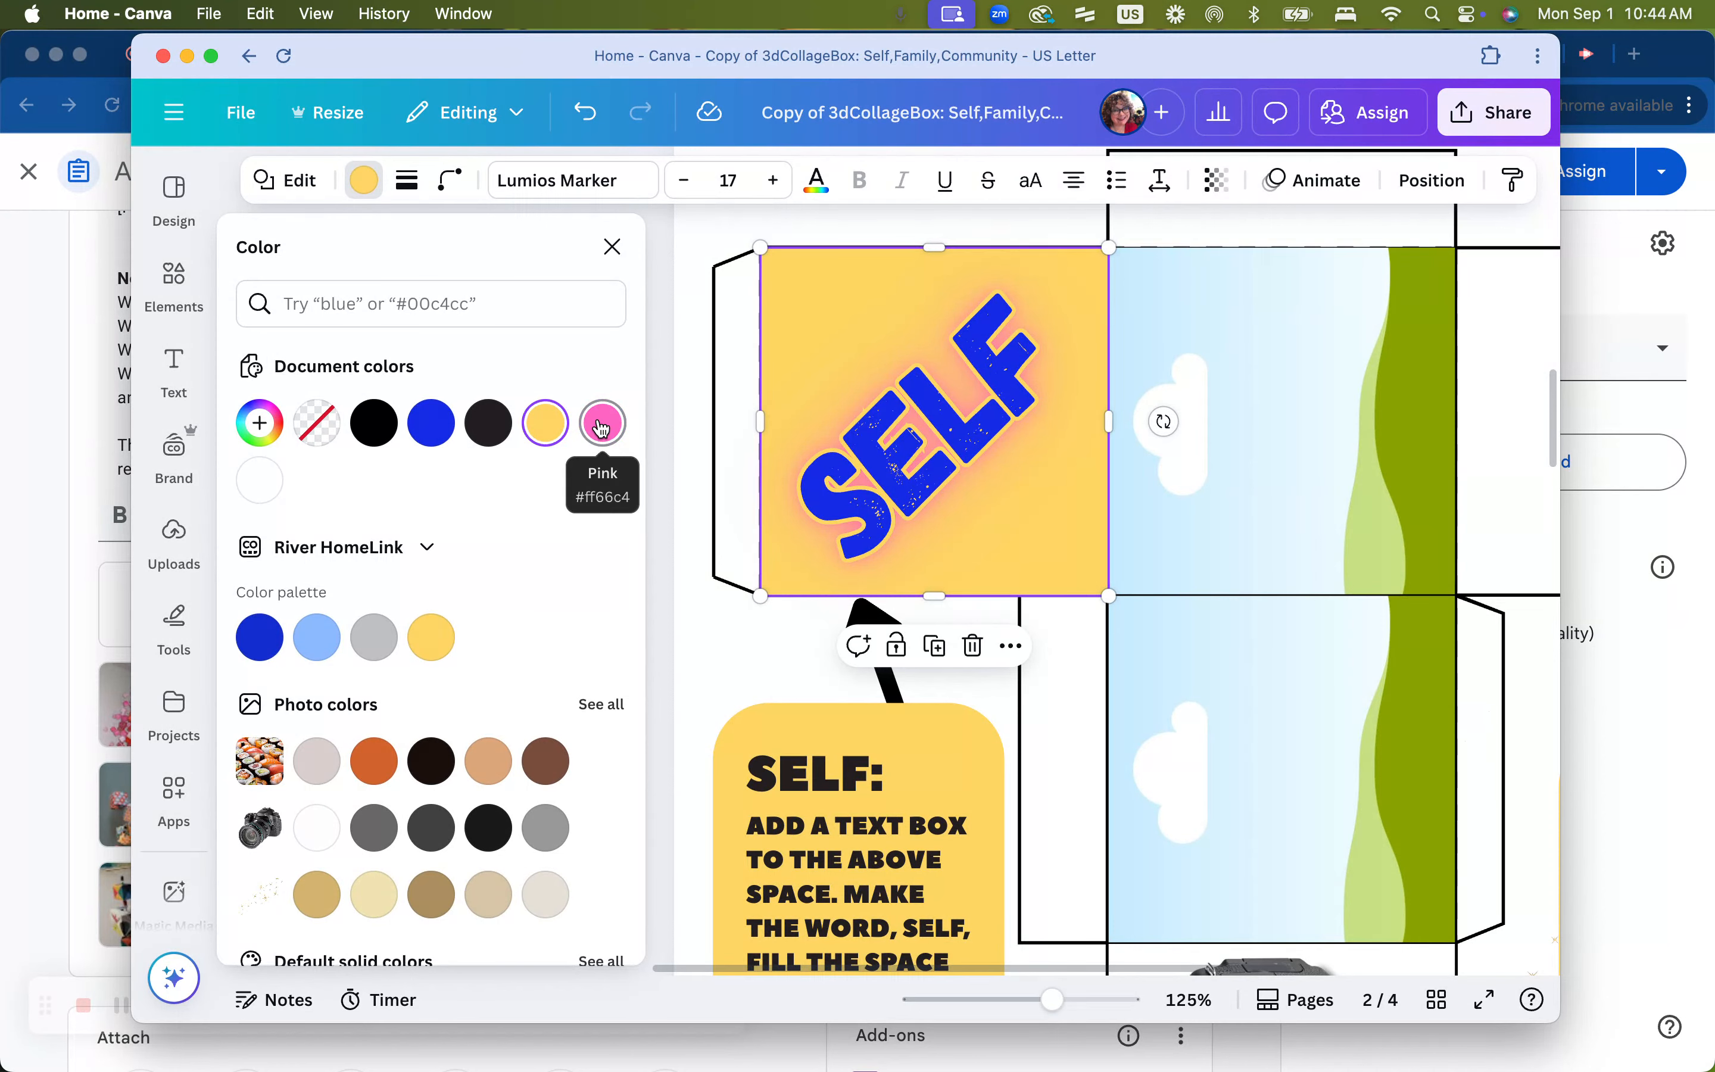
click(406, 180)
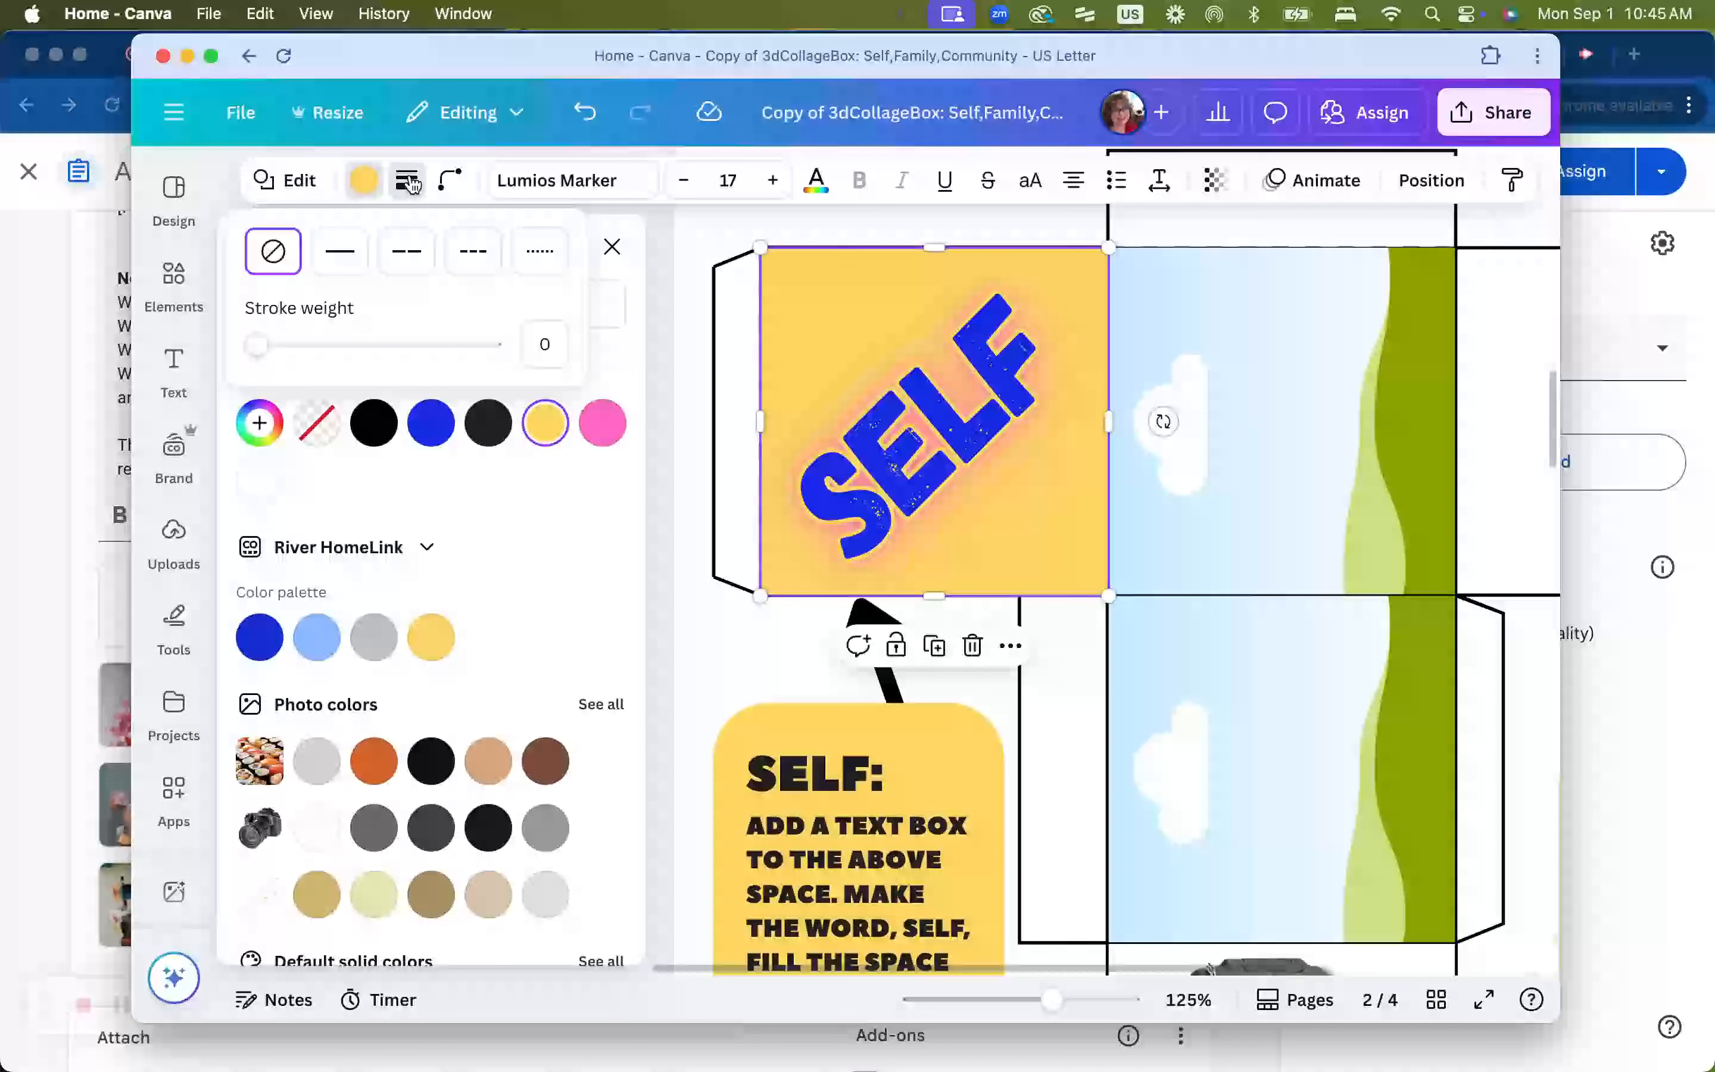
click(353, 244)
drag(267, 345, 294, 348)
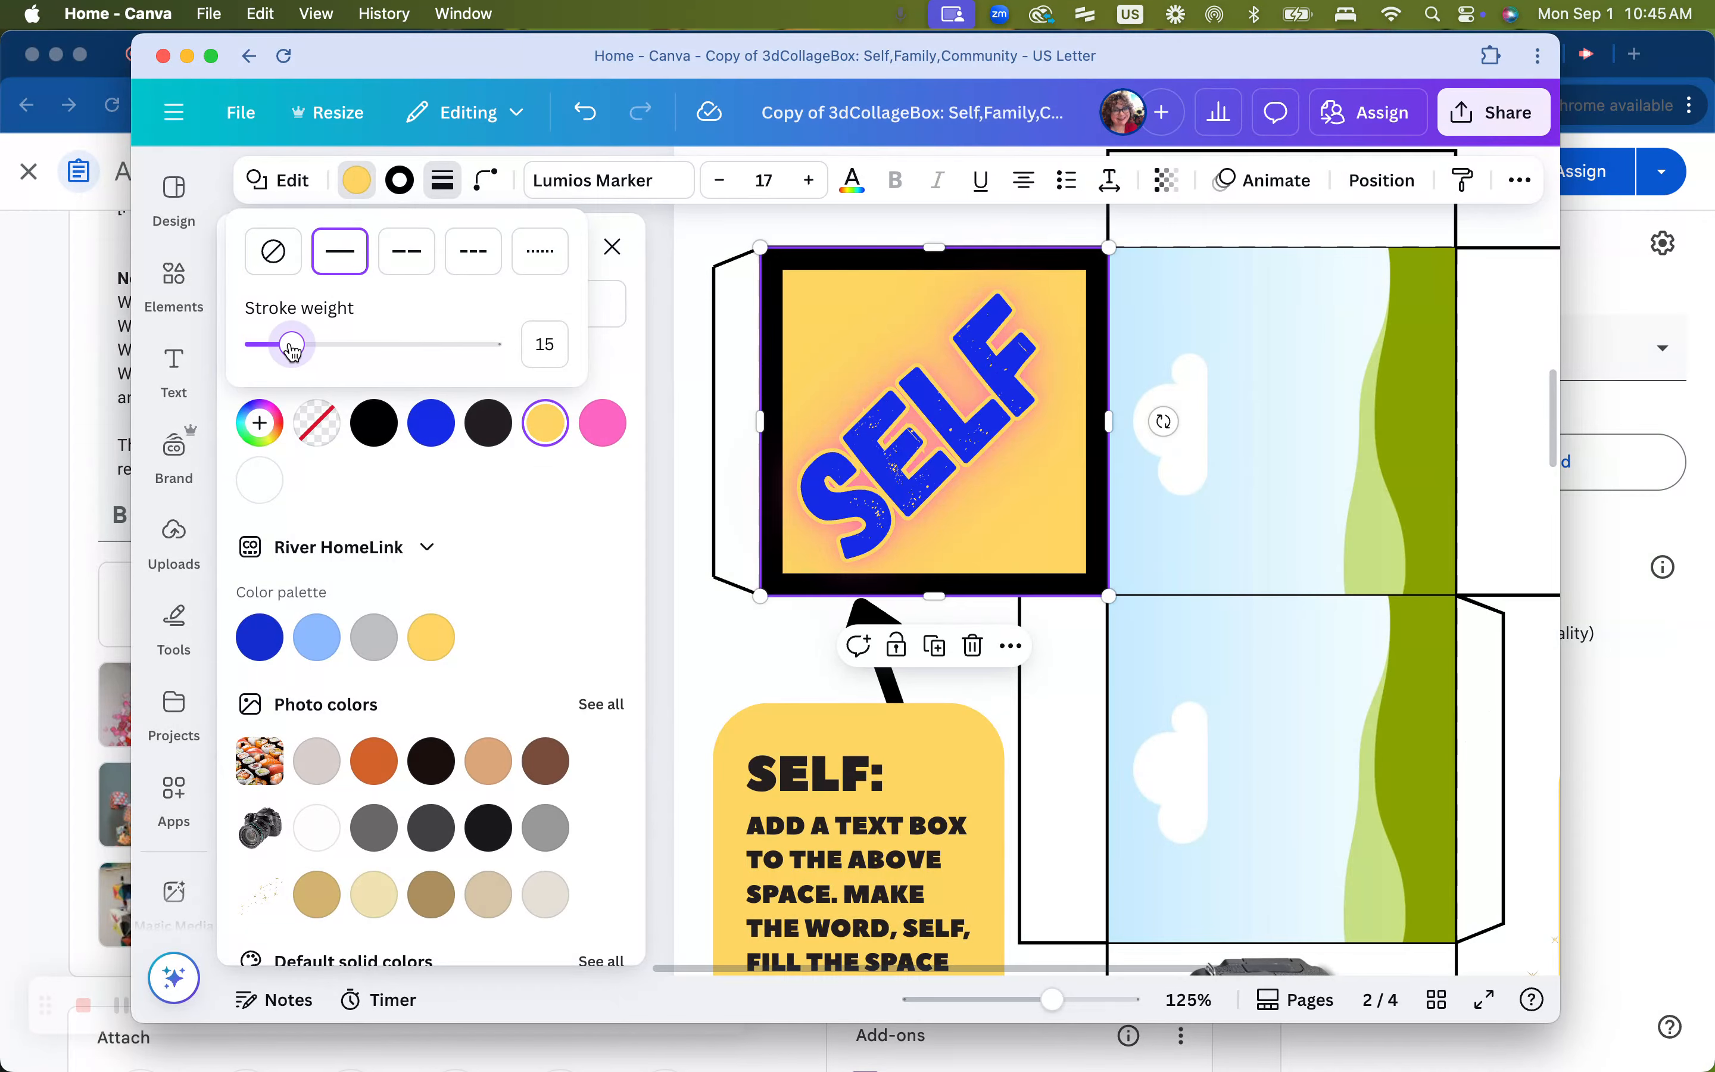
click(604, 426)
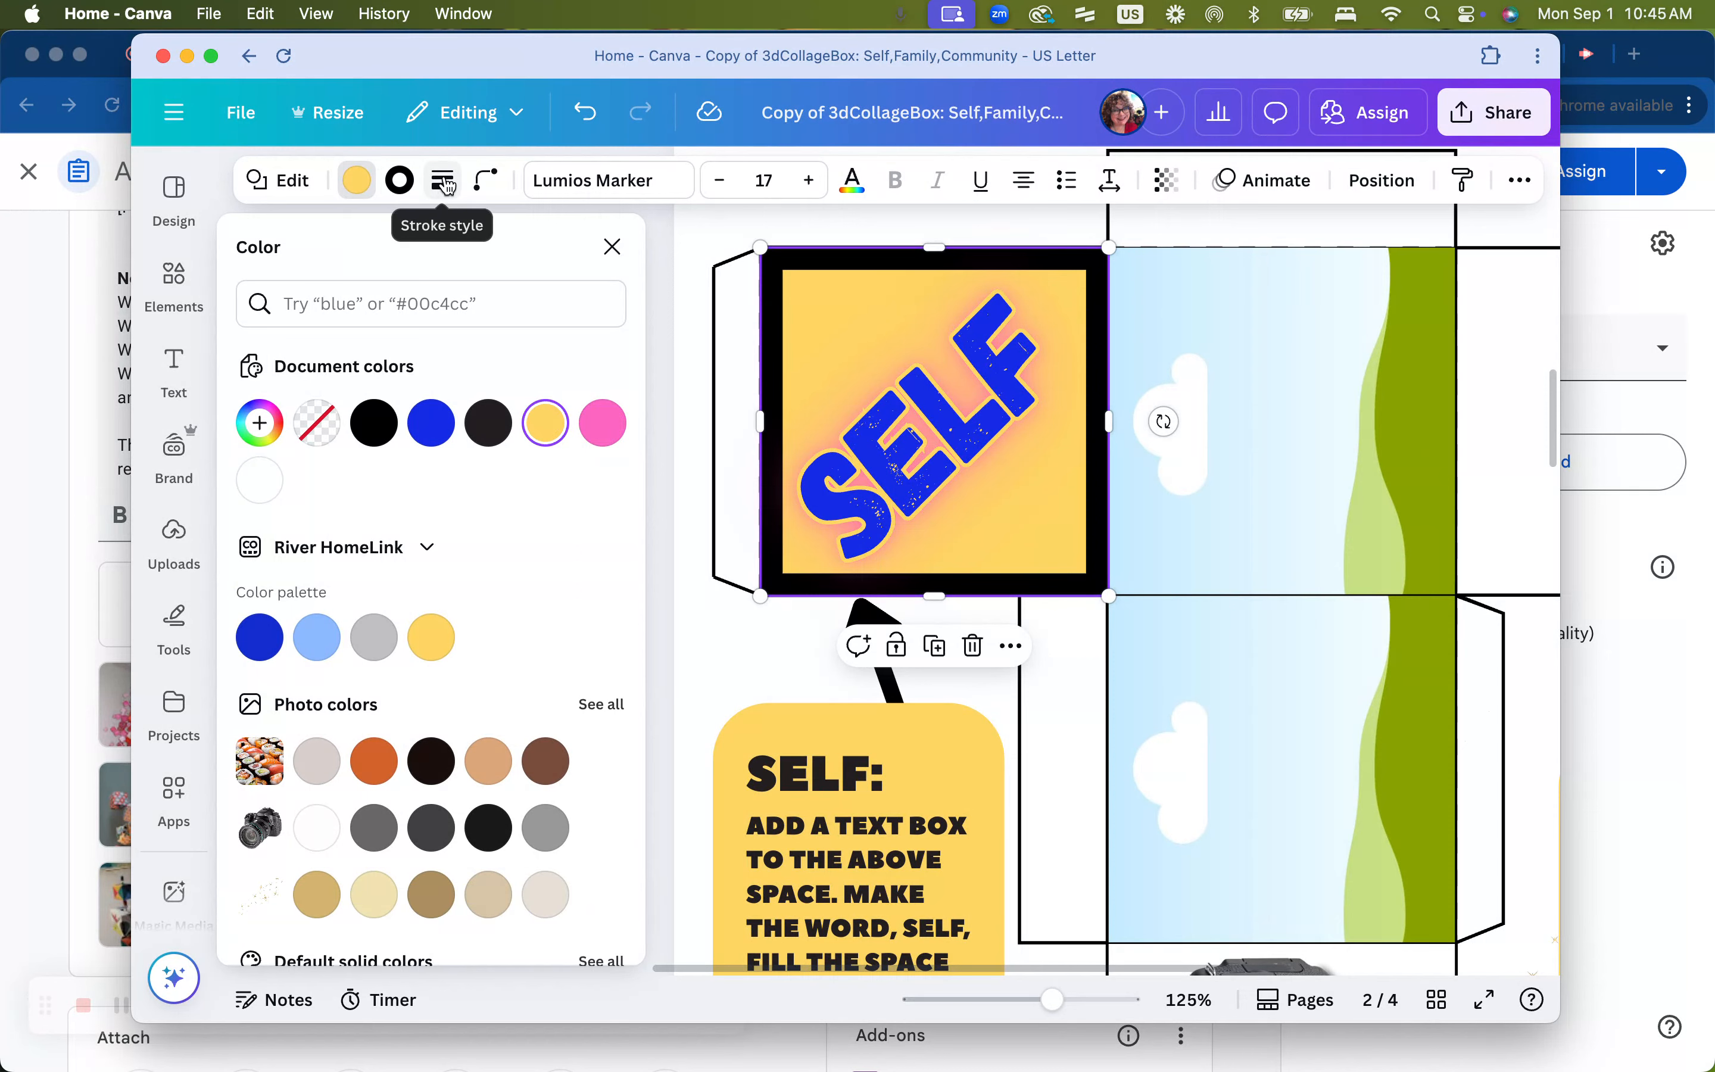
Set the square's border color to pink #ff66c4
click(400, 180)
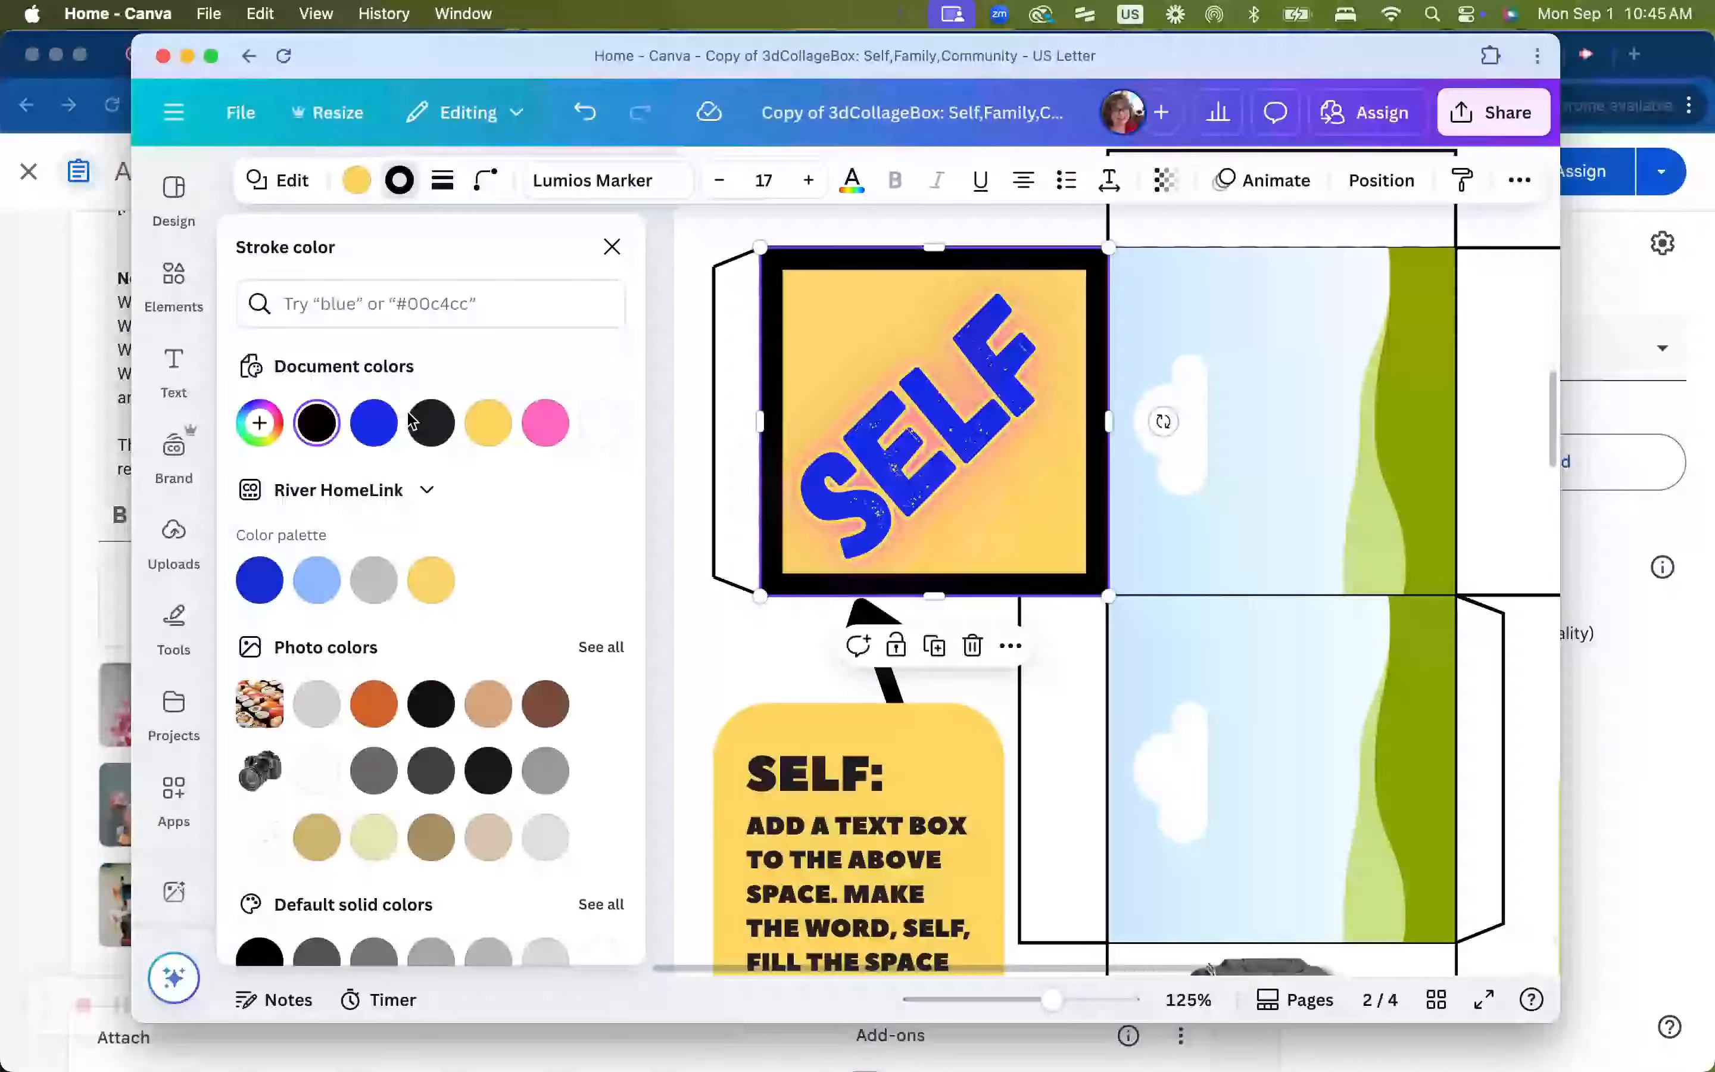
click(547, 425)
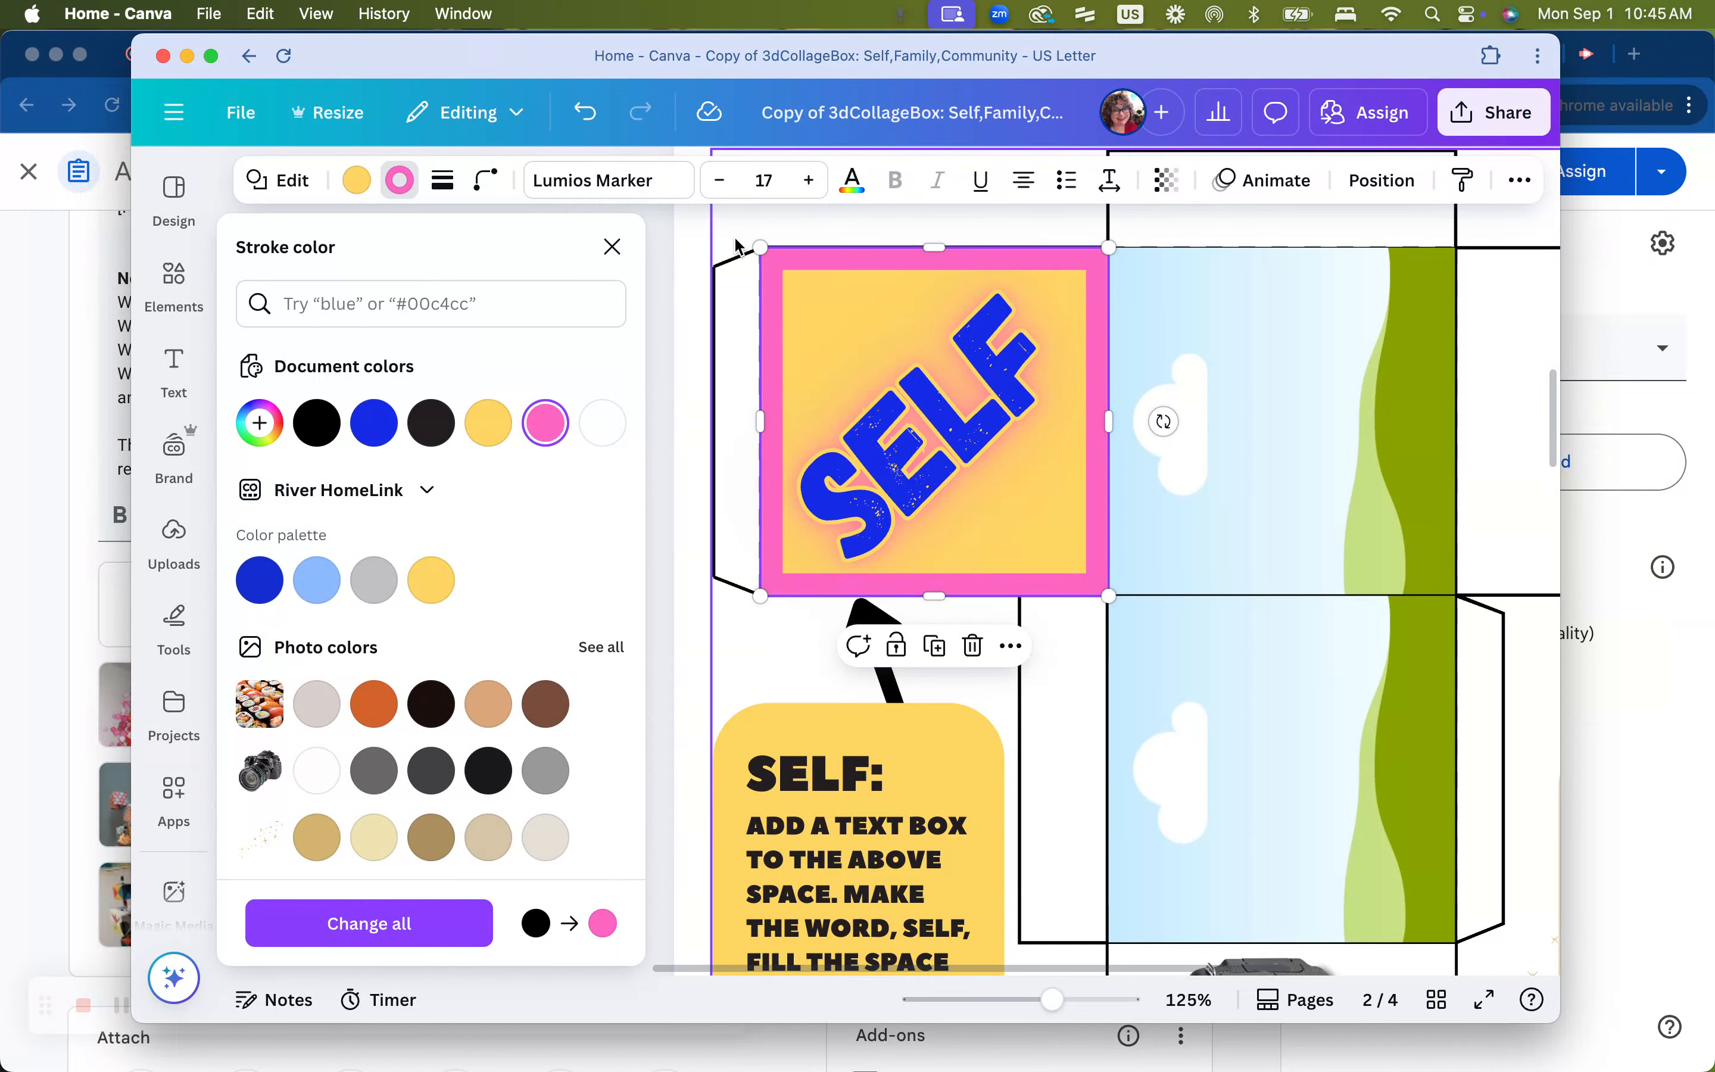
click(659, 251)
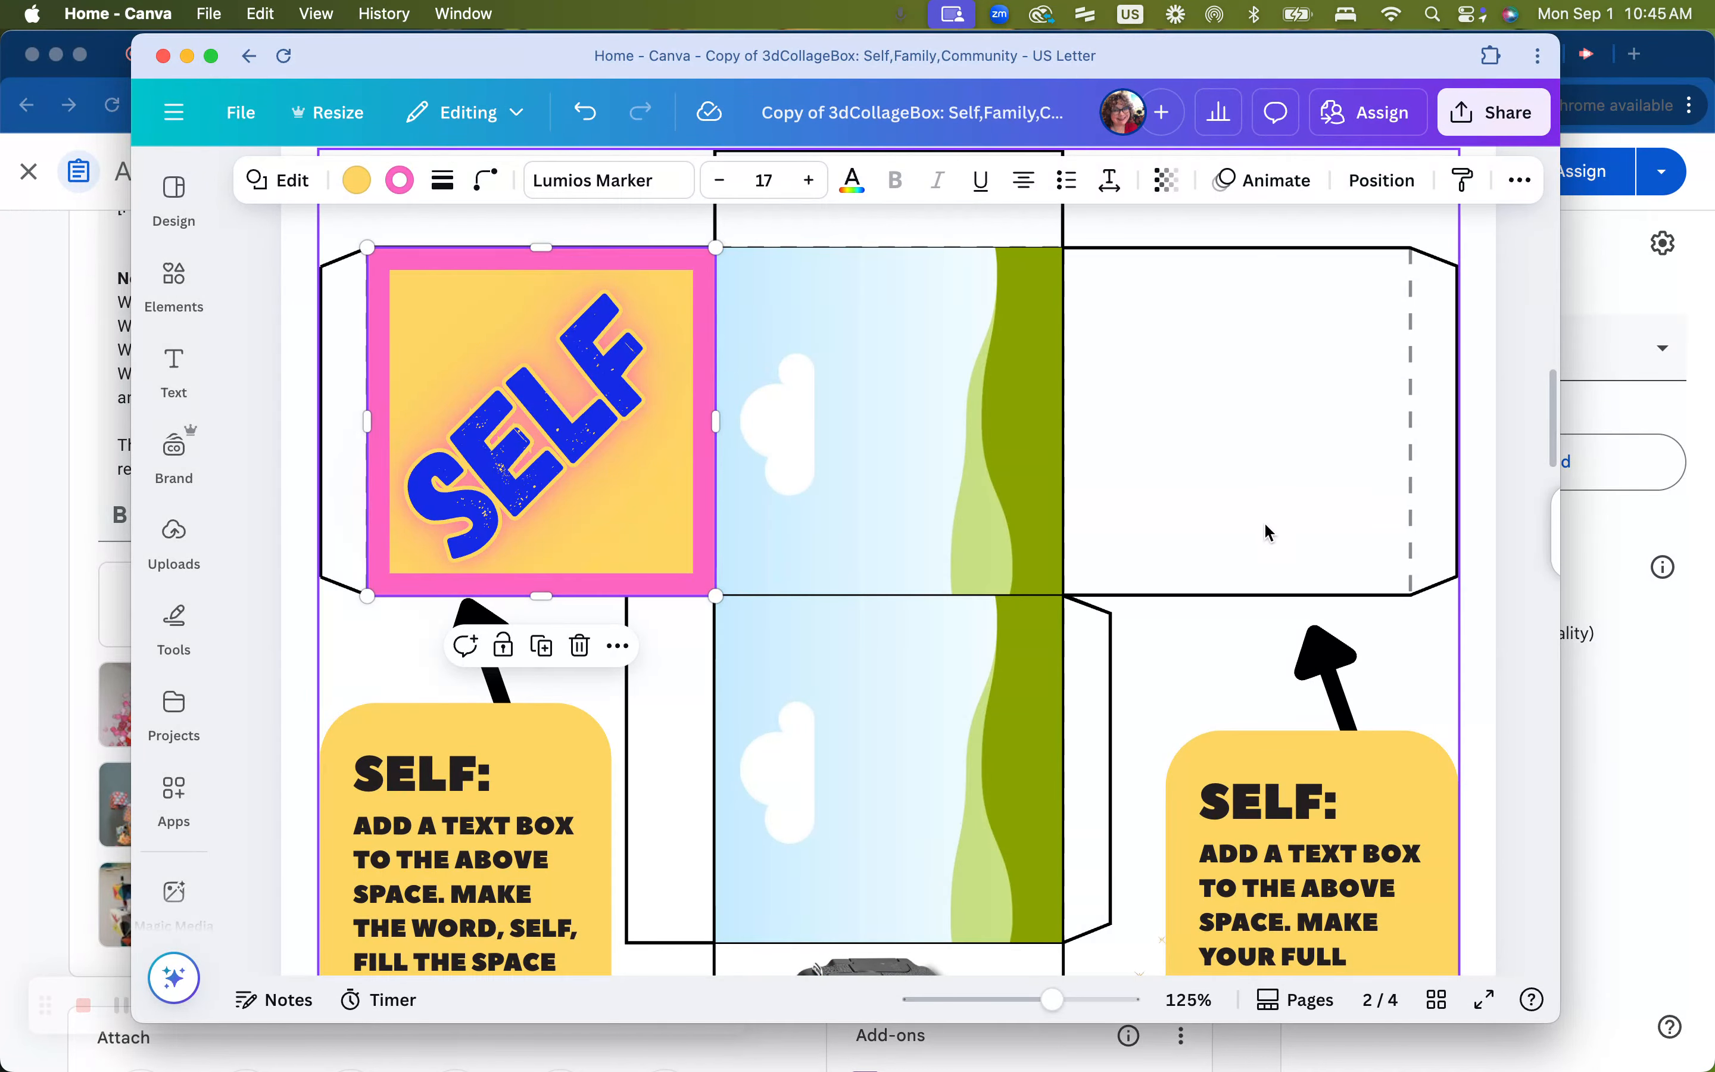
scroll(1263, 521, down, 3)
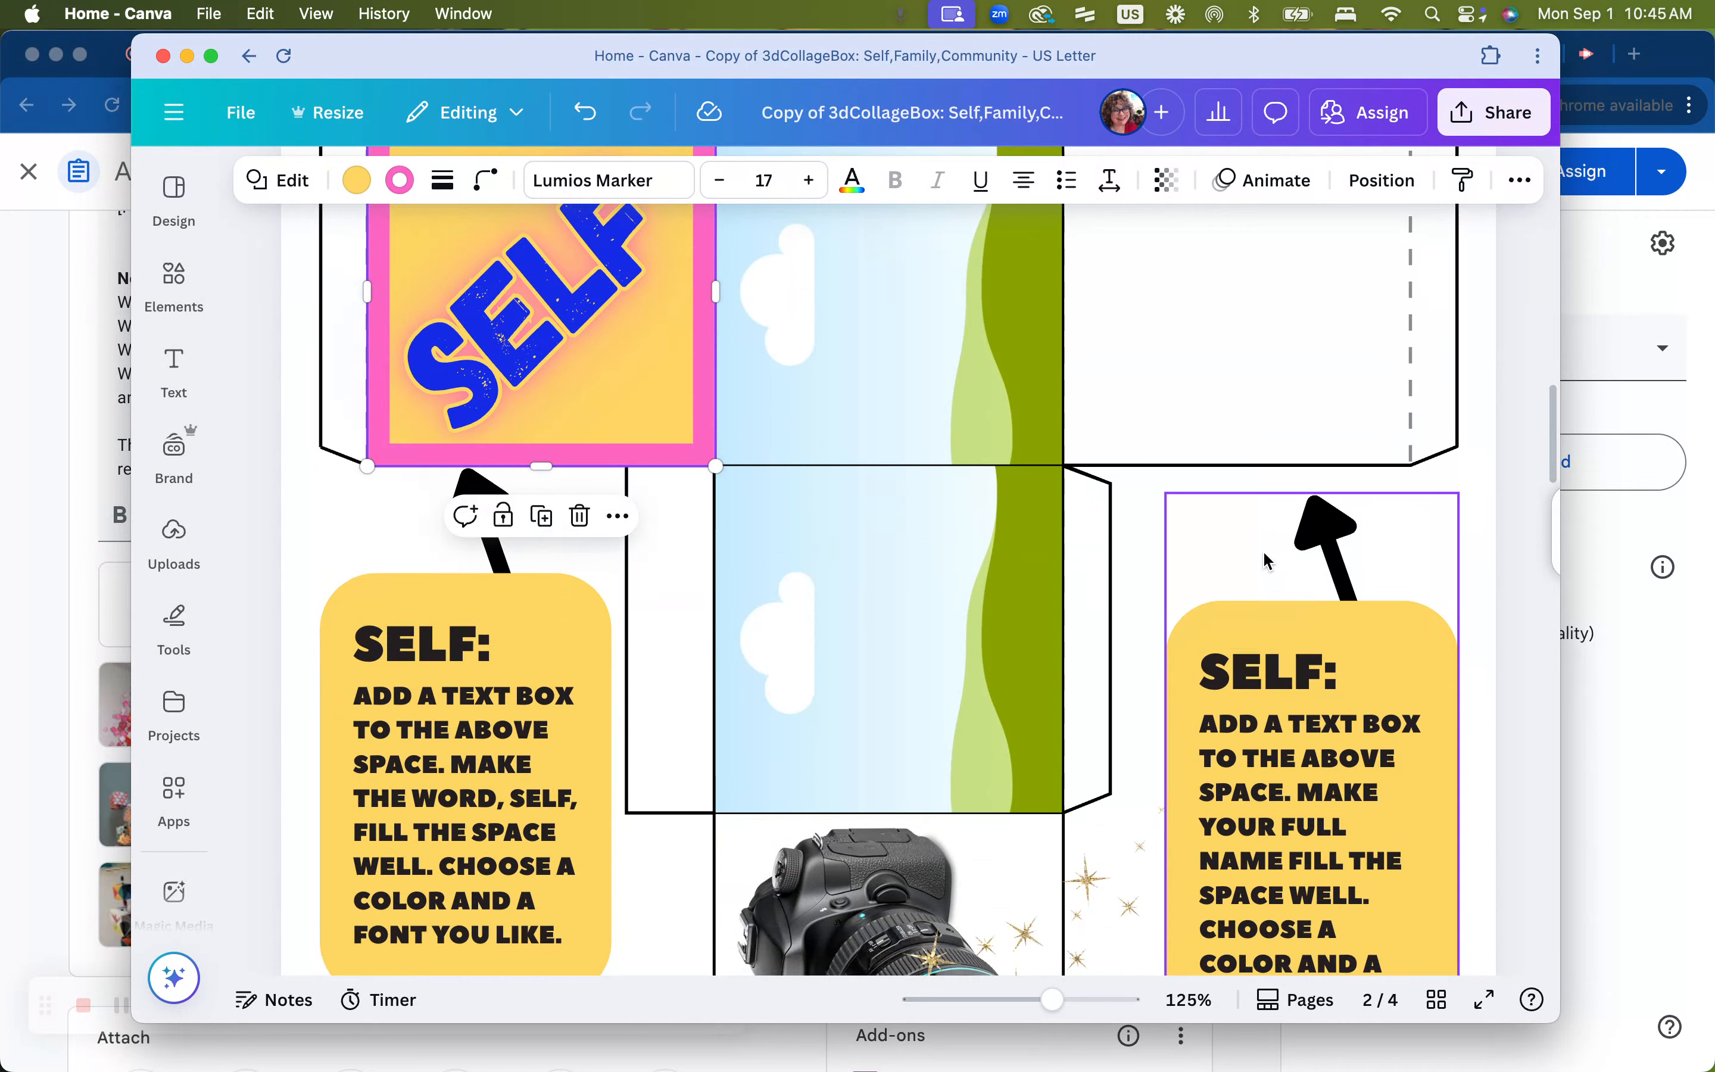